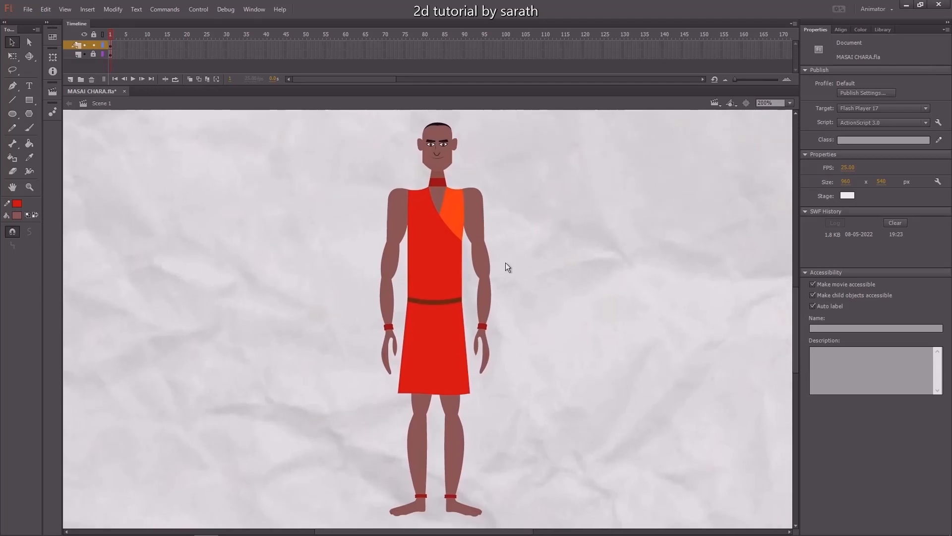
Open the character symbol for editing and inspect the separate body parts with the Free Transform tool.
click(432, 275)
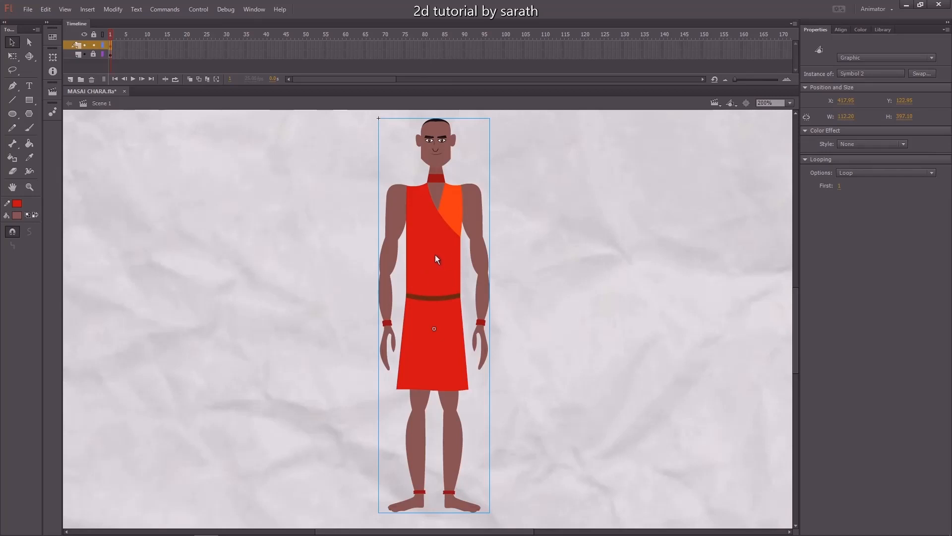
double_click(435, 255)
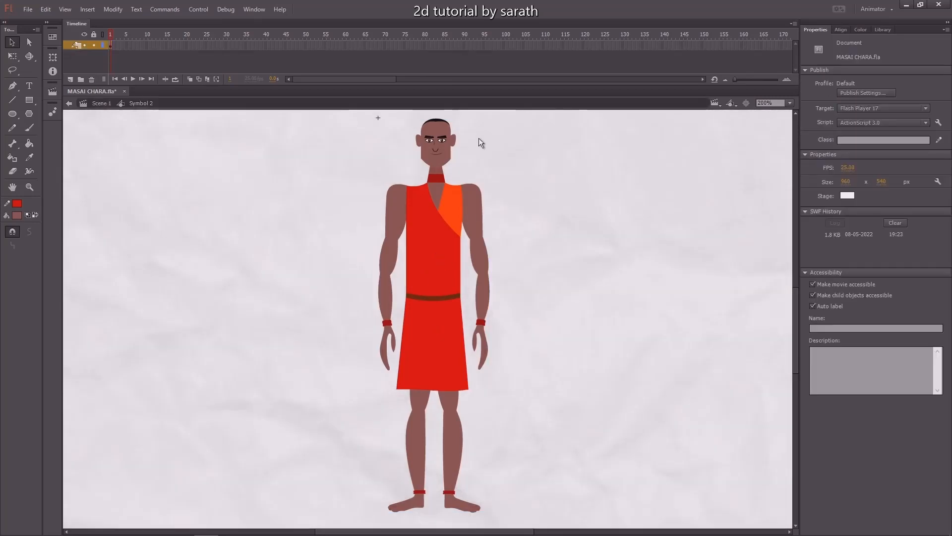
key(q)
click(440, 151)
click(476, 226)
click(483, 297)
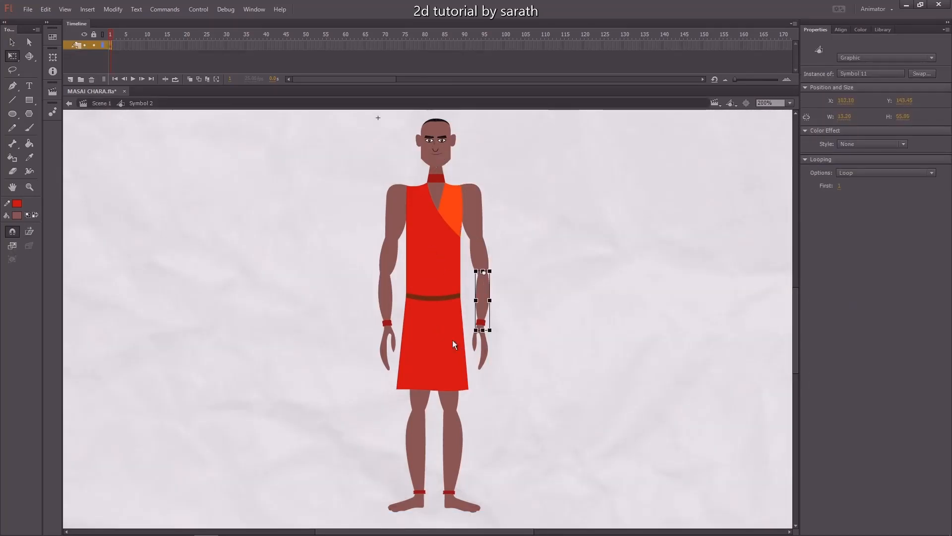
click(388, 293)
click(425, 224)
click(444, 337)
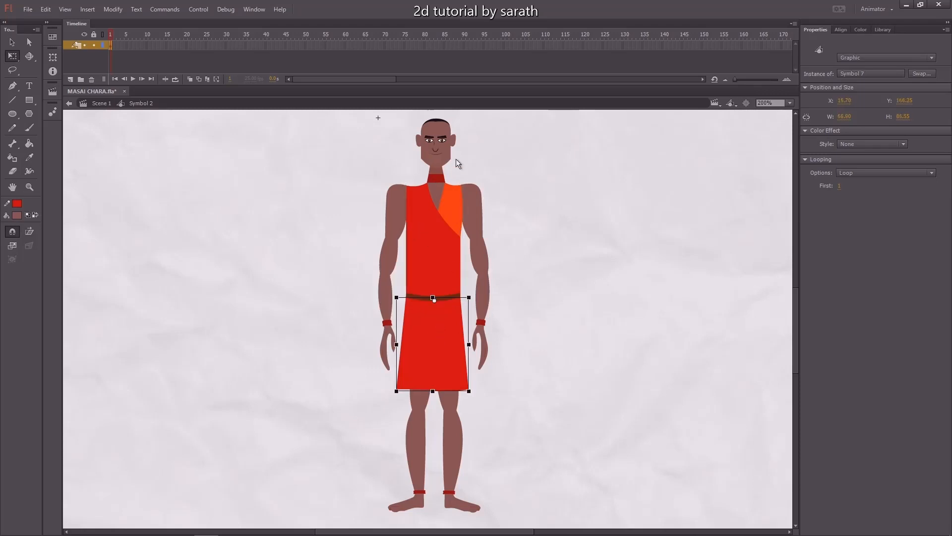
Drag several body parts apart to show they are separate pieces, then undo all of those moves.
key(v)
drag(444, 152, 485, 181)
drag(484, 234, 504, 236)
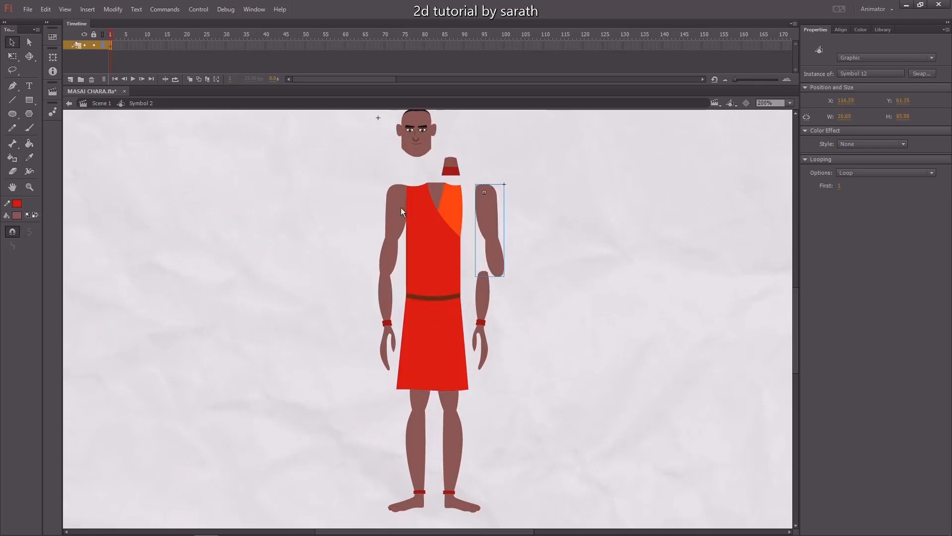
drag(401, 210, 385, 210)
drag(388, 290, 369, 294)
drag(433, 275, 440, 277)
drag(443, 338, 416, 350)
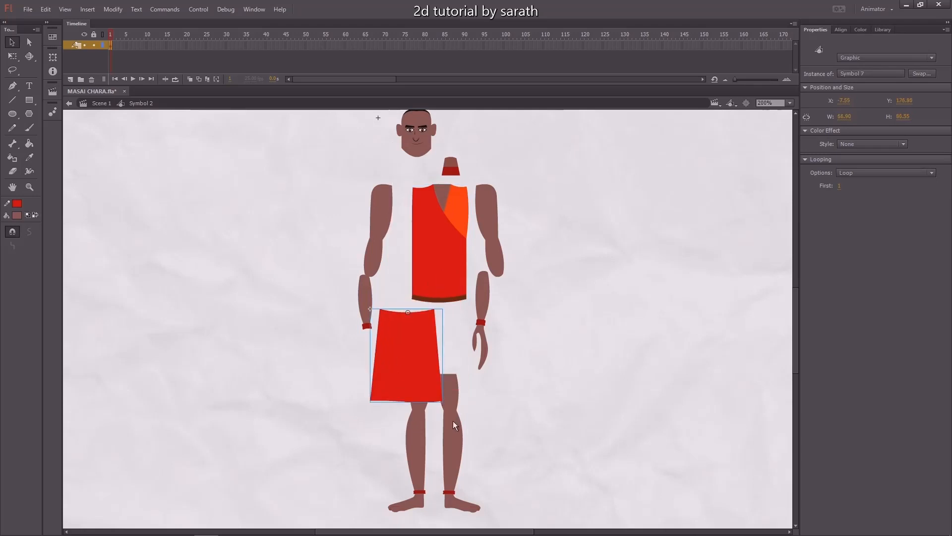
drag(453, 420, 406, 437)
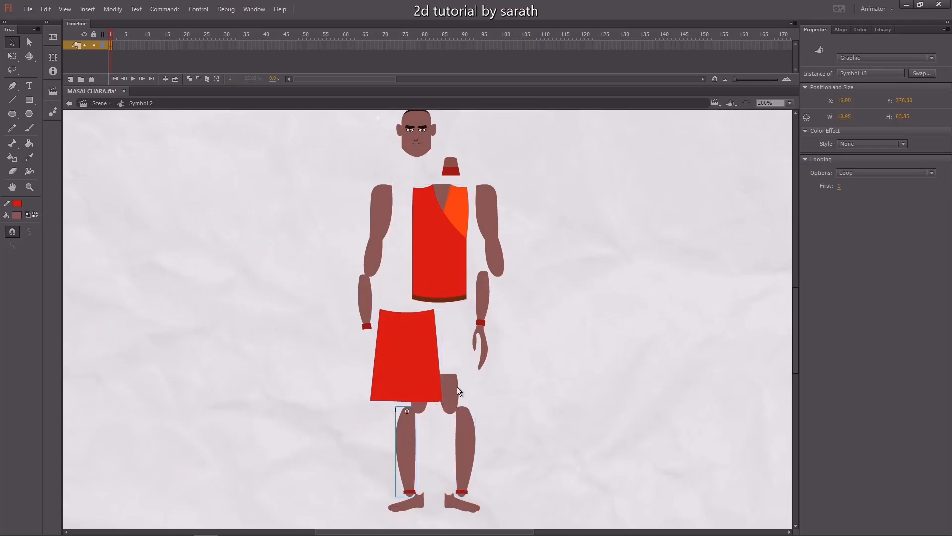
drag(445, 404, 460, 397)
key(ctrl+z)
key(ctrl+z)
key(ctrl+z)
key(ctrl+z)
key(ctrl+z)
key(ctrl+z)
key(ctrl+z)
key(ctrl+z)
key(ctrl+z)
key(ctrl+z)
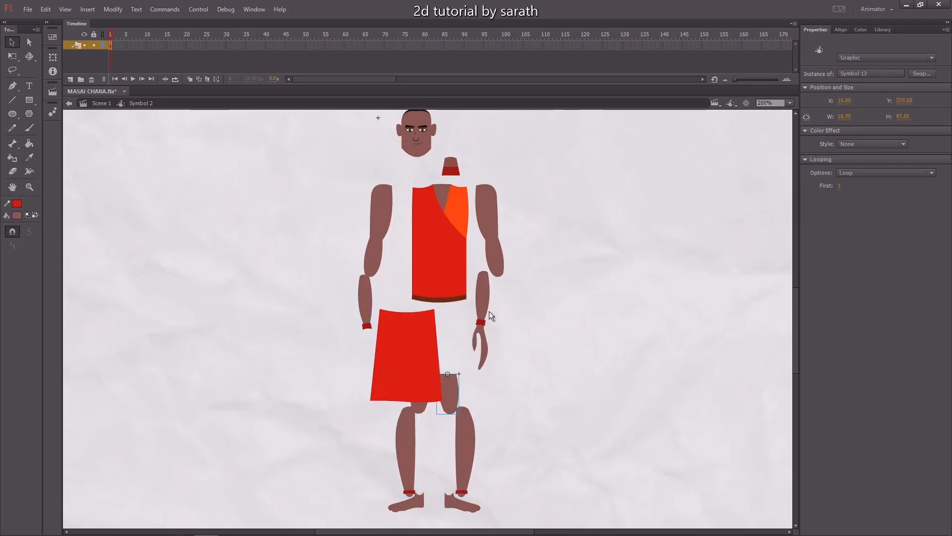
key(ctrl+z)
key(ctrl+z)
key(ctrl+z)
key(ctrl+z)
key(ctrl+z)
key(ctrl+z)
key(ctrl+z)
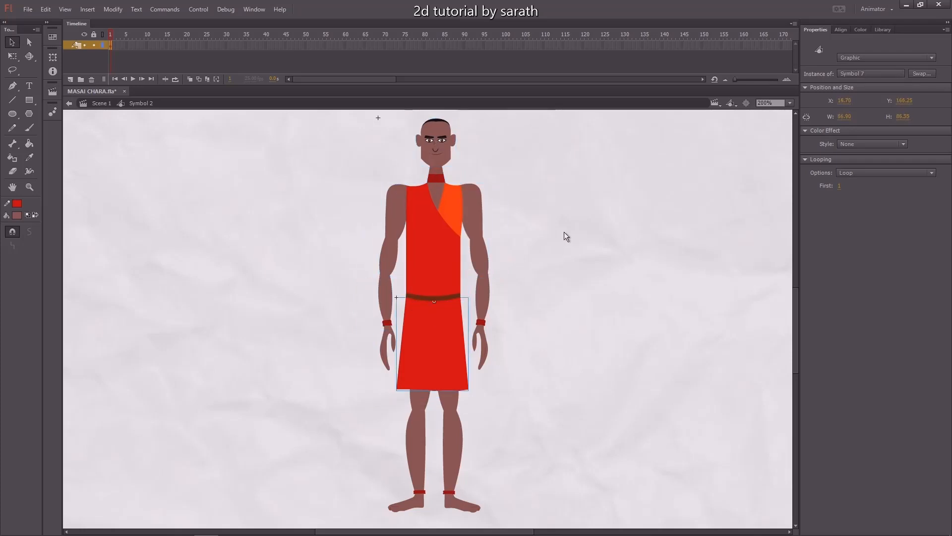
Select the pieces of the arm on the left and move their transformation point up to the shoulder.
click(362, 231)
drag(359, 221, 387, 341)
key(q)
drag(395, 279, 394, 237)
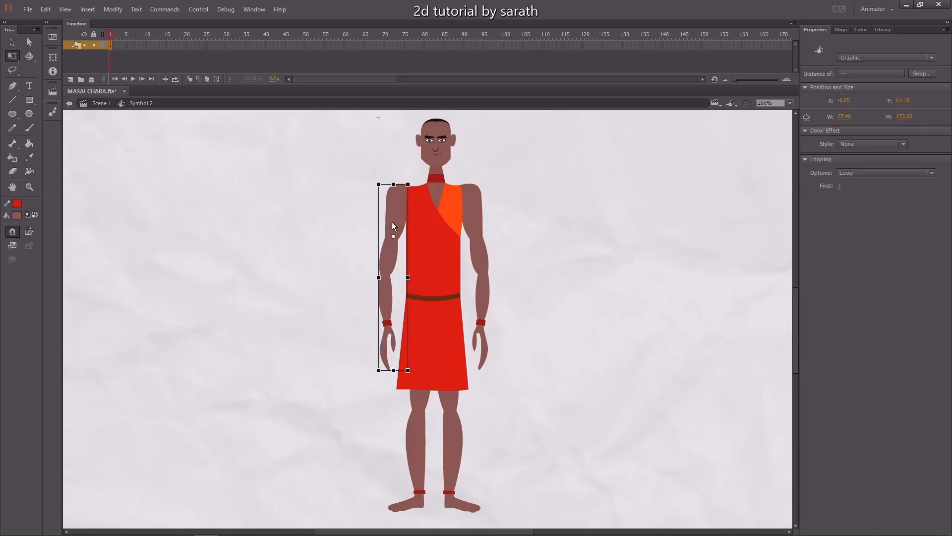
drag(400, 197, 400, 192)
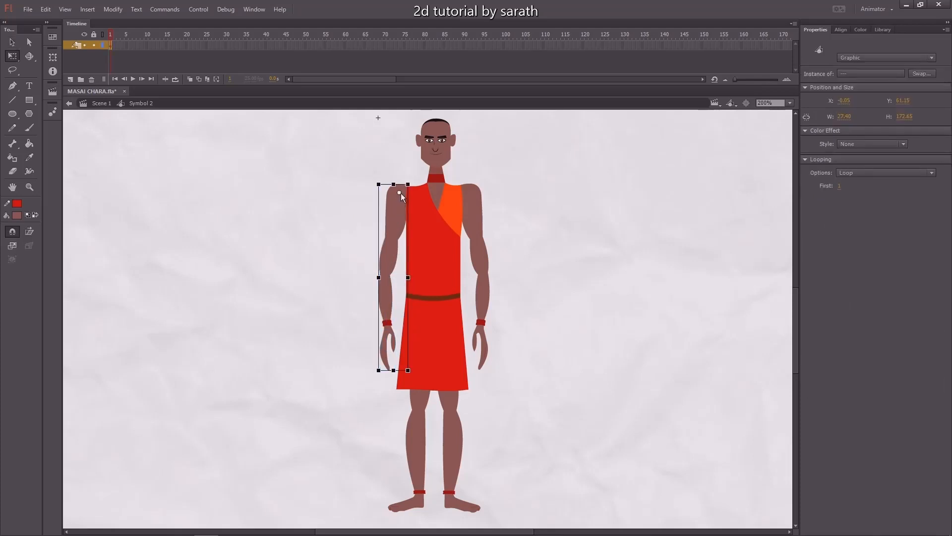
mouse_move(379, 379)
mouse_down()
mouse_move(392, 385)
mouse_move(385, 380)
mouse_up()
click(376, 374)
click(397, 369)
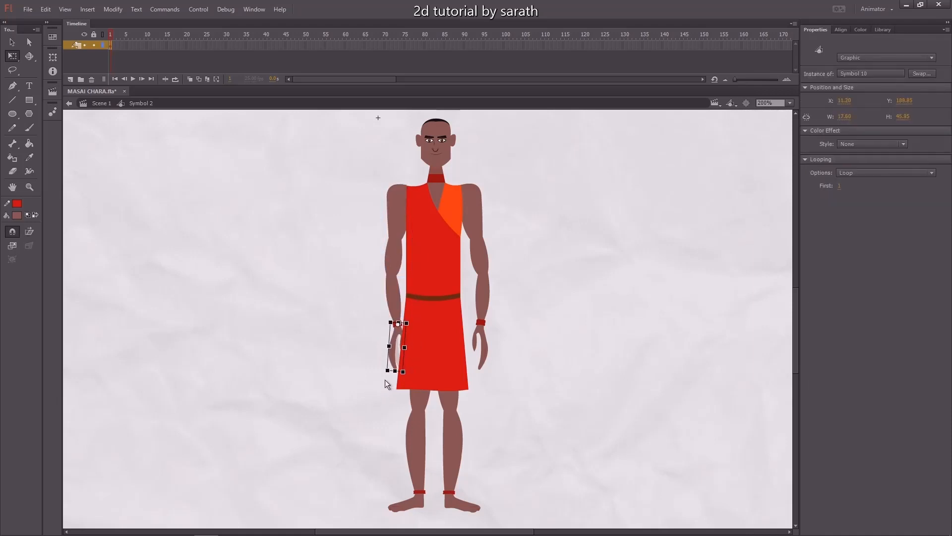
Select the pieces of the arm on the right, move their transformation point up to the shoulder, and nudge it slightly left.
drag(485, 277, 505, 325)
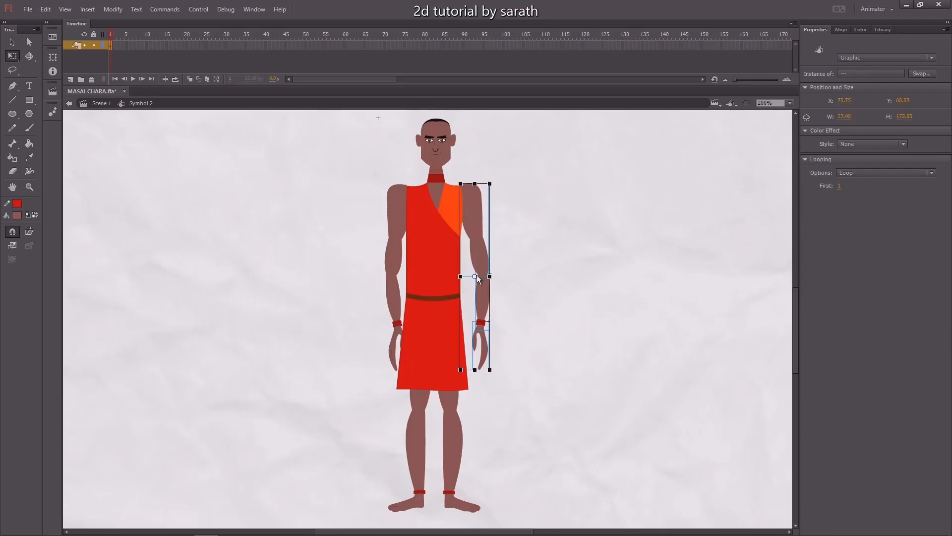
drag(475, 276, 475, 229)
drag(498, 372, 483, 382)
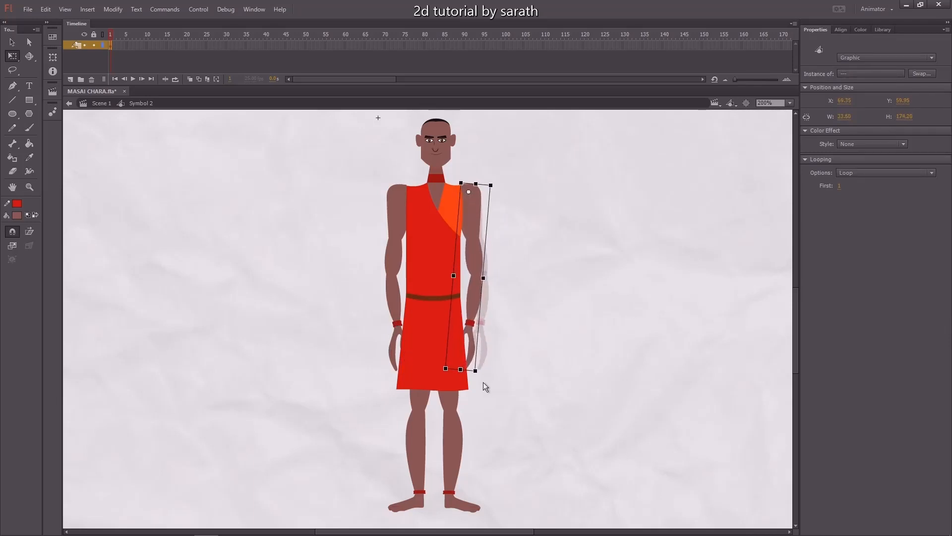
click(502, 334)
drag(500, 210, 469, 333)
key(ctrl+equal)
key(Left)
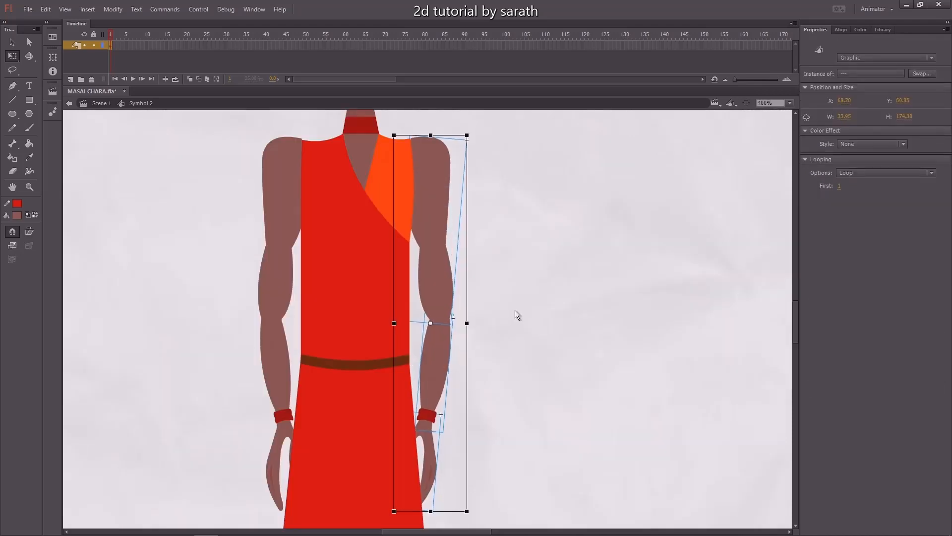
click(522, 310)
drag(221, 189, 314, 455)
click(501, 327)
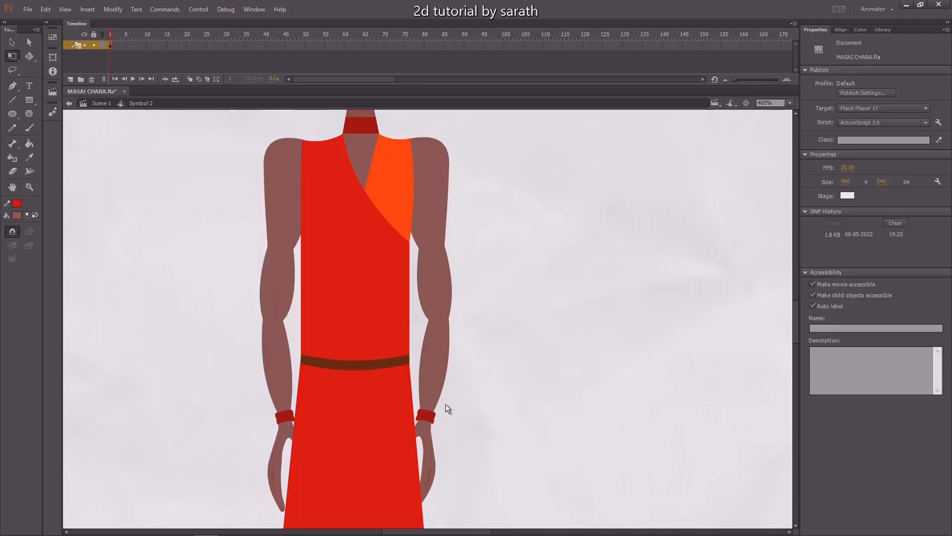
Select each hand and adjust its transformation point at the wrist.
click(430, 474)
drag(441, 516, 457, 517)
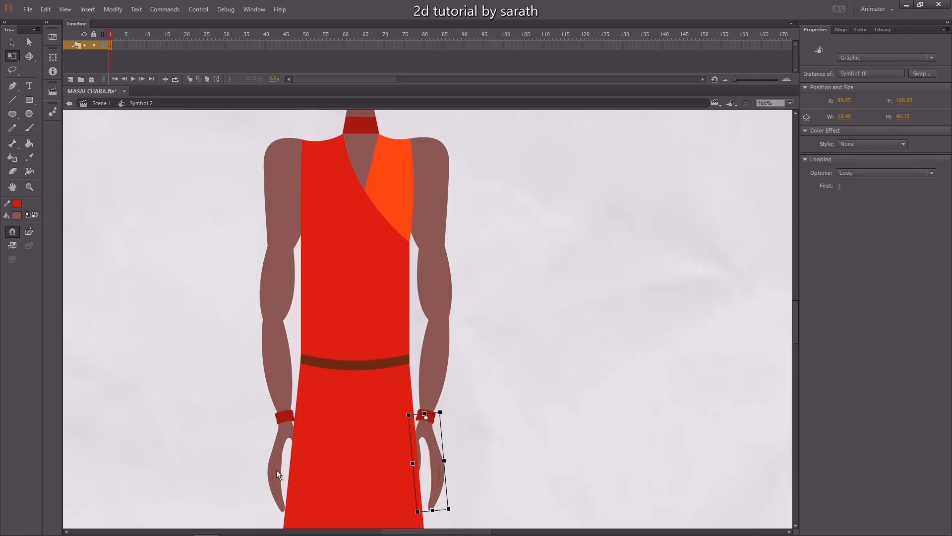
click(281, 504)
drag(271, 521, 264, 514)
key(ctrl+minus)
key(ctrl+minus)
click(490, 299)
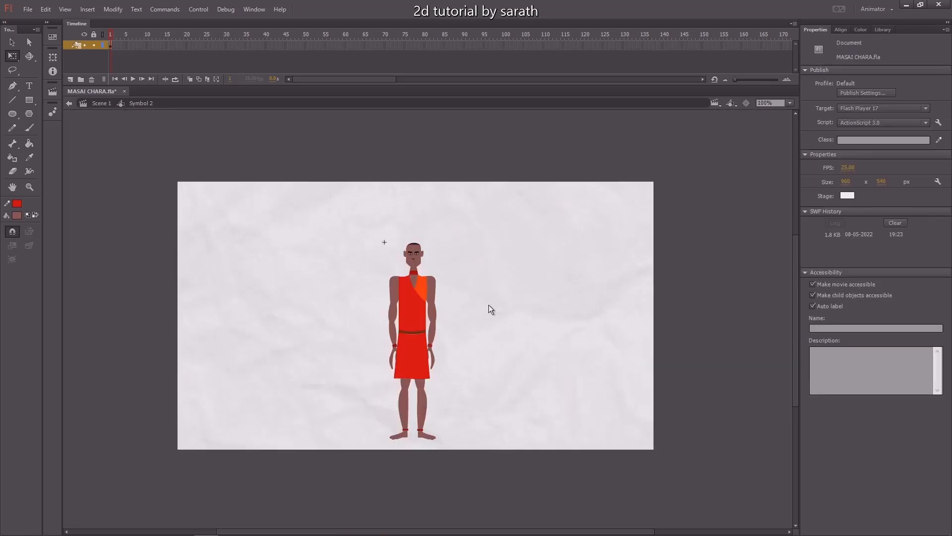
Select all the body parts and distribute them to separate layers.
key(v)
drag(473, 211, 341, 471)
key(ctrl+equal)
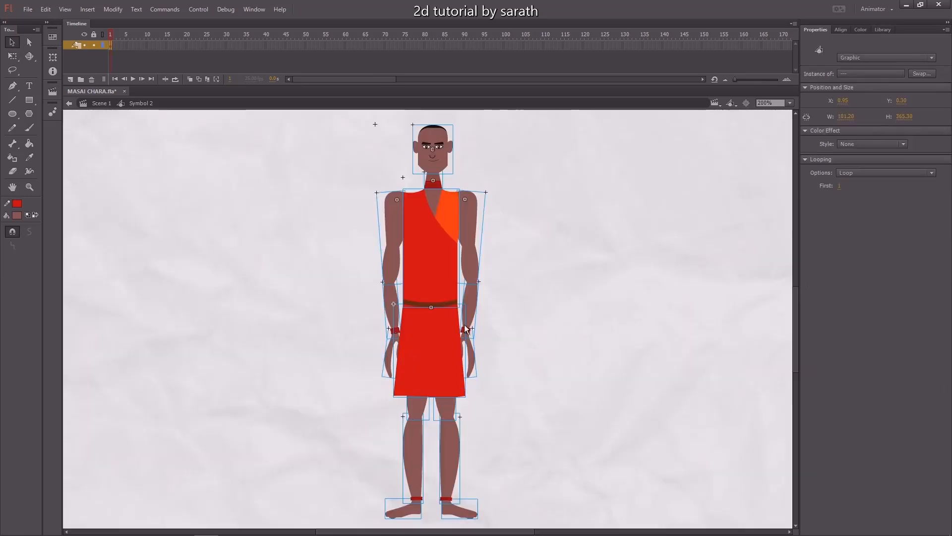
right_click(438, 152)
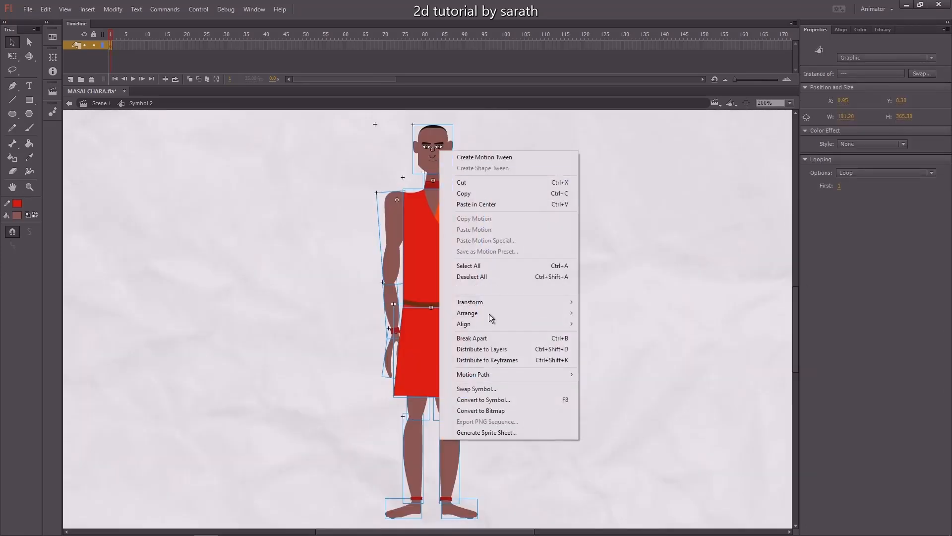
click(488, 349)
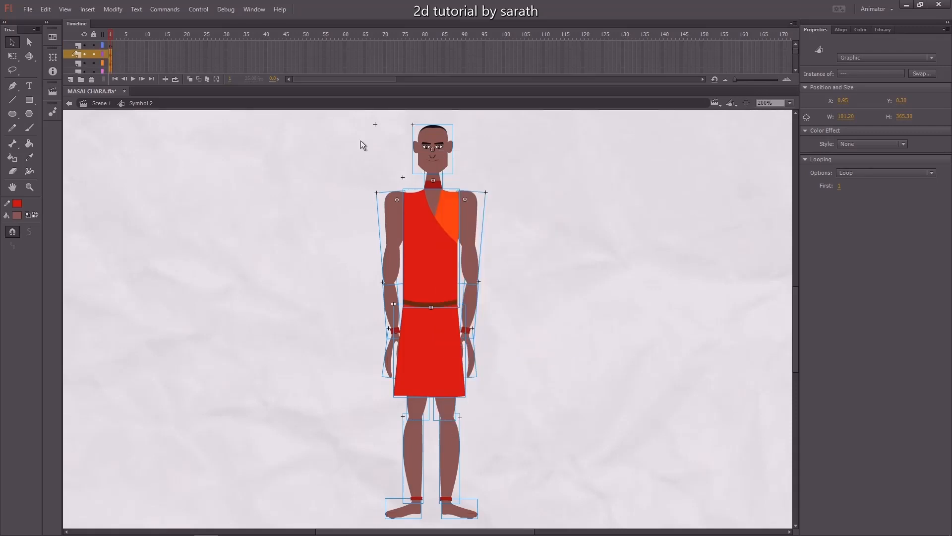
Insert keyframes across all layers at frames 20, 10 and 15, then play the timeline.
drag(186, 46, 185, 94)
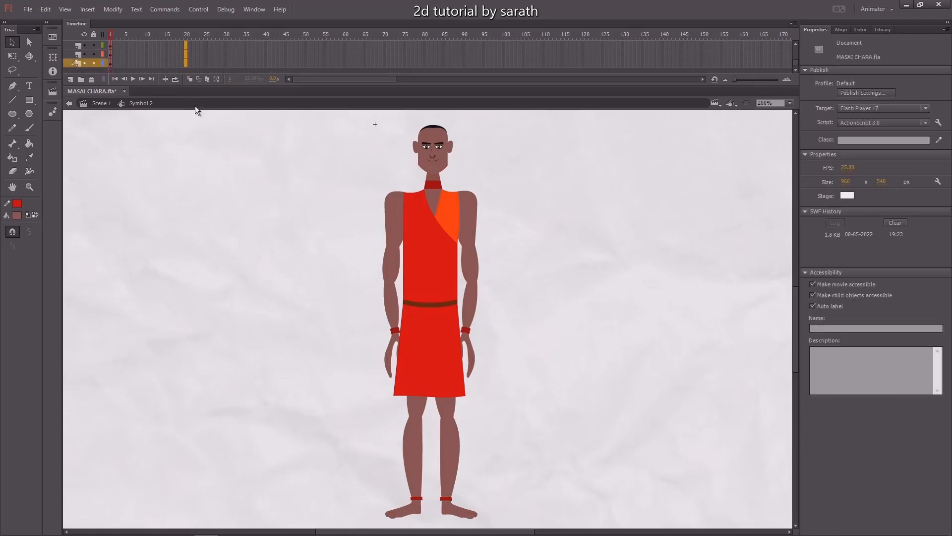
key(F6)
drag(175, 37, 147, 115)
key(F6)
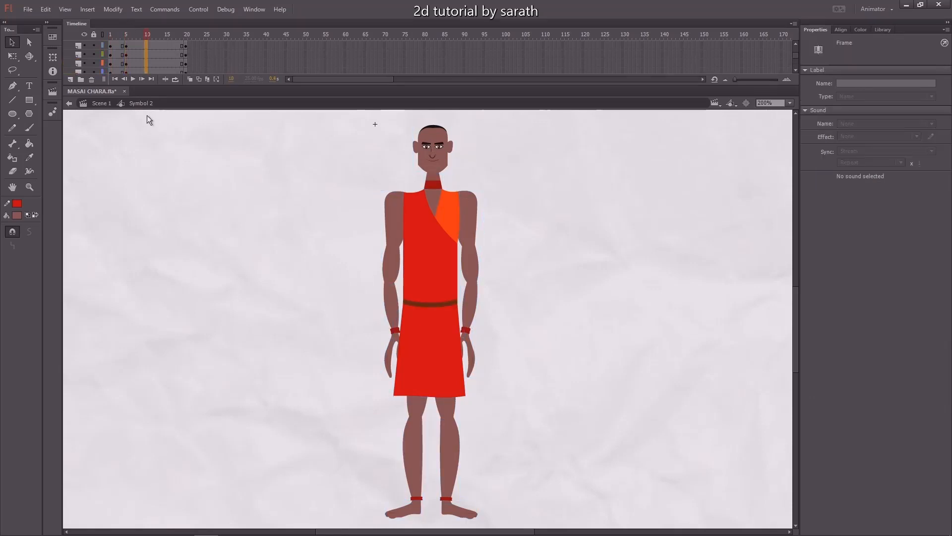
key(F6)
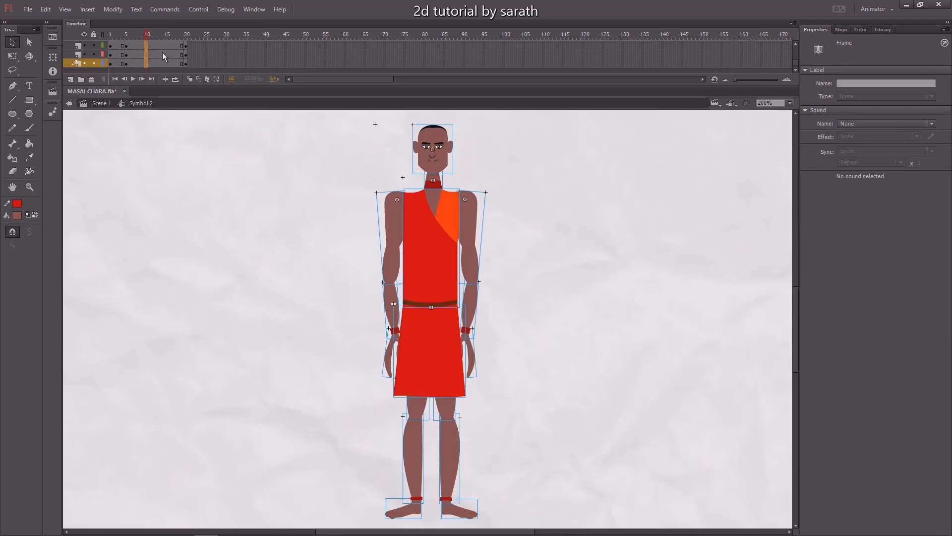
drag(167, 65, 168, 22)
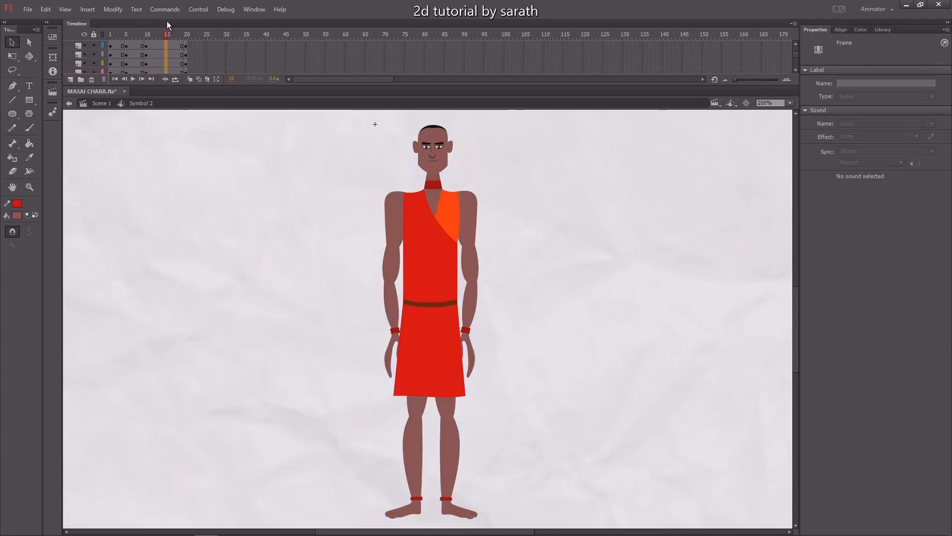
key(F6)
key(Return)
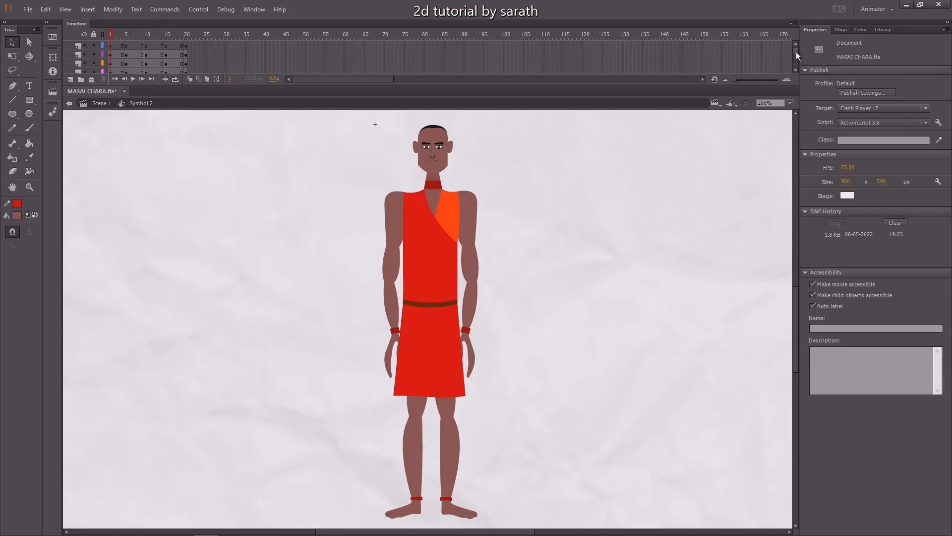
At frame 5, select all parts and squash the whole character slightly downward from the top.
mouse_move(797, 53)
mouse_down()
mouse_move(797, 68)
mouse_move(799, 47)
mouse_up()
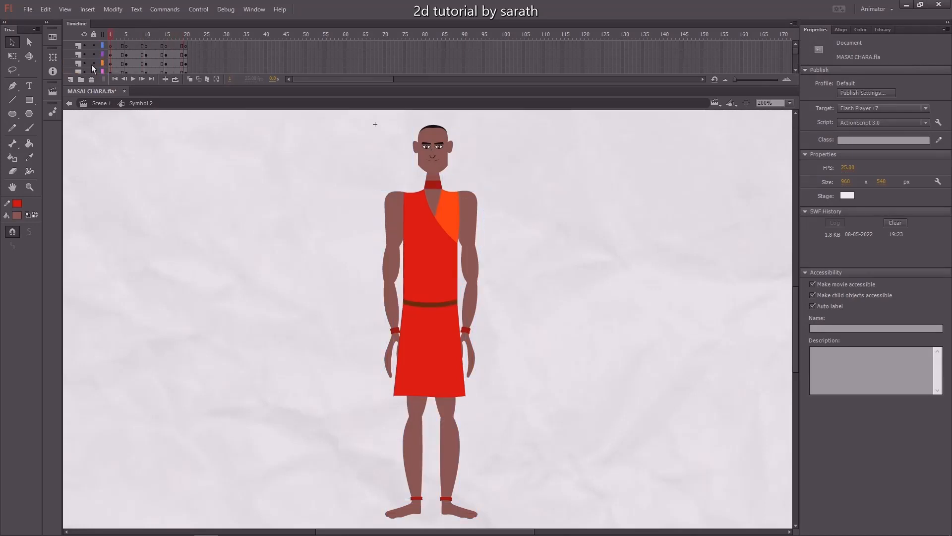
click(126, 37)
key(ctrl+a)
key(q)
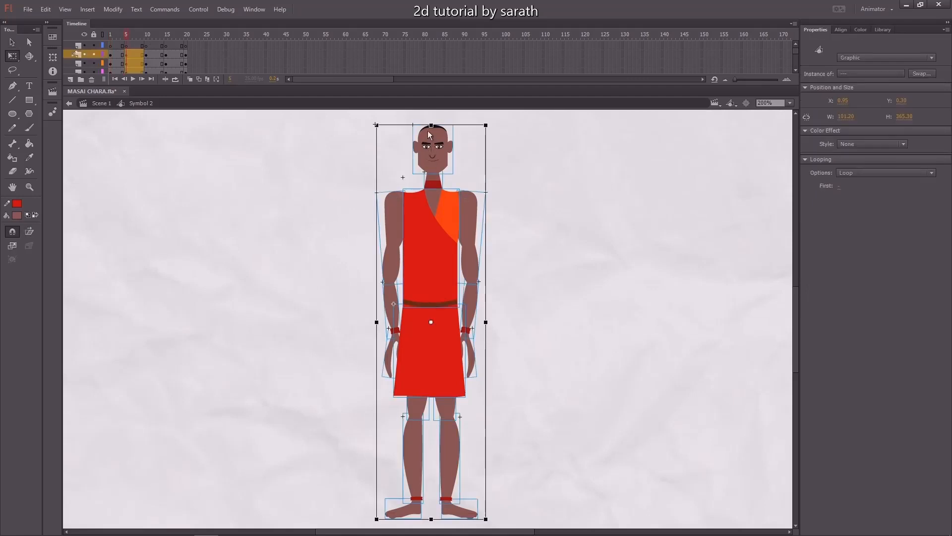
drag(431, 127, 381, 163)
Select the head and nudge it down a few pixels.
click(508, 170)
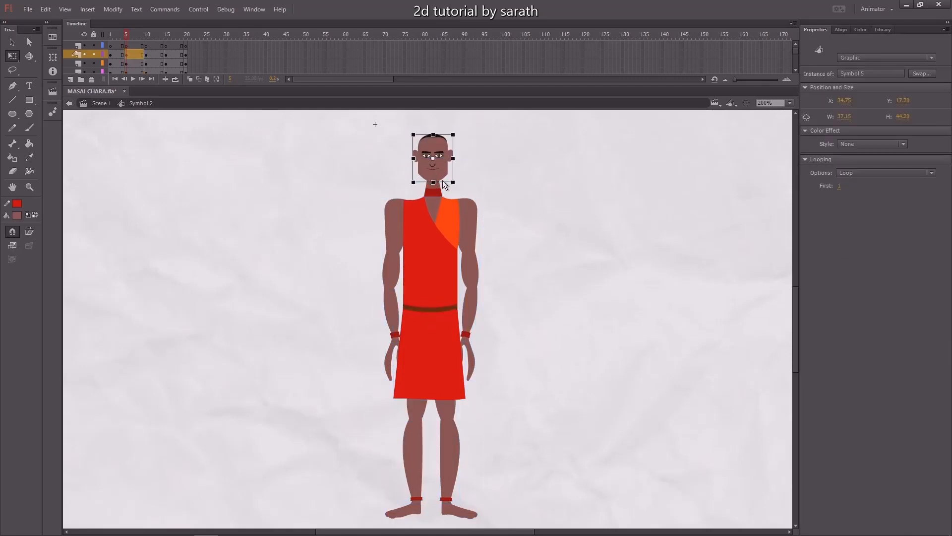
key(Down)
key(Down)
key(Down)
key(Down)
key(Down)
key(Down)
key(Down)
key(Down)
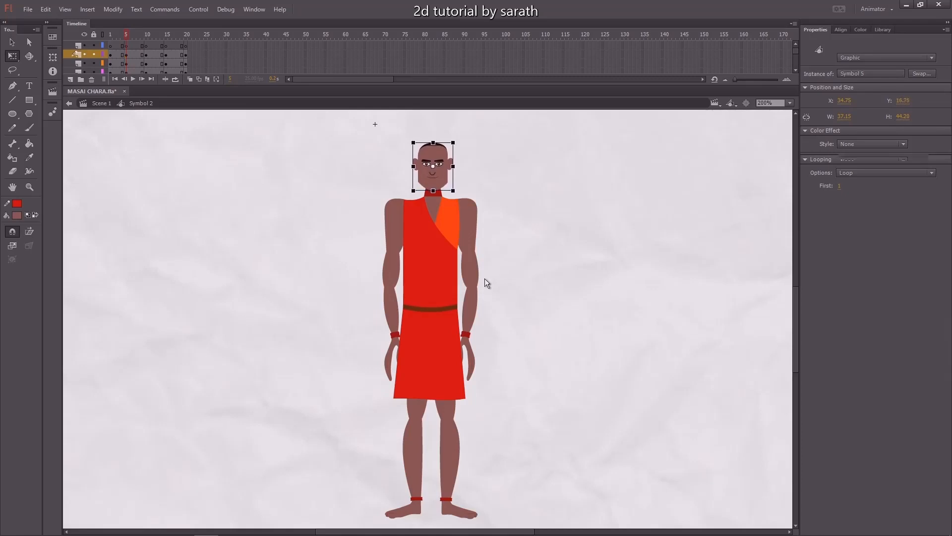
Select the head, torso and arms together and nudge them down in larger steps.
click(485, 279)
drag(532, 146, 344, 394)
key(shift+Down)
key(shift+Down)
key(shift+Down)
key(shift+Down)
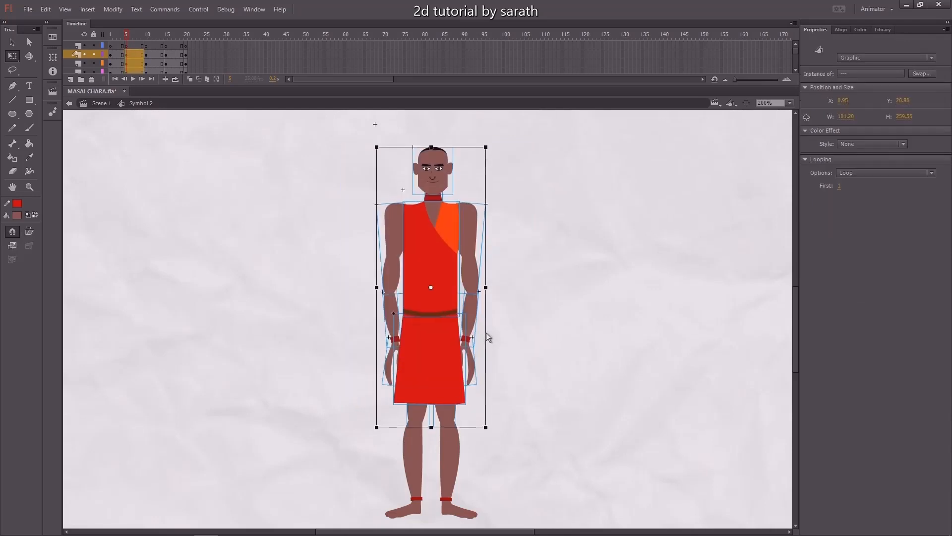
Select the thigh on the left and nudge it slightly left.
drag(533, 298, 530, 295)
scroll(528, 301, down, 3)
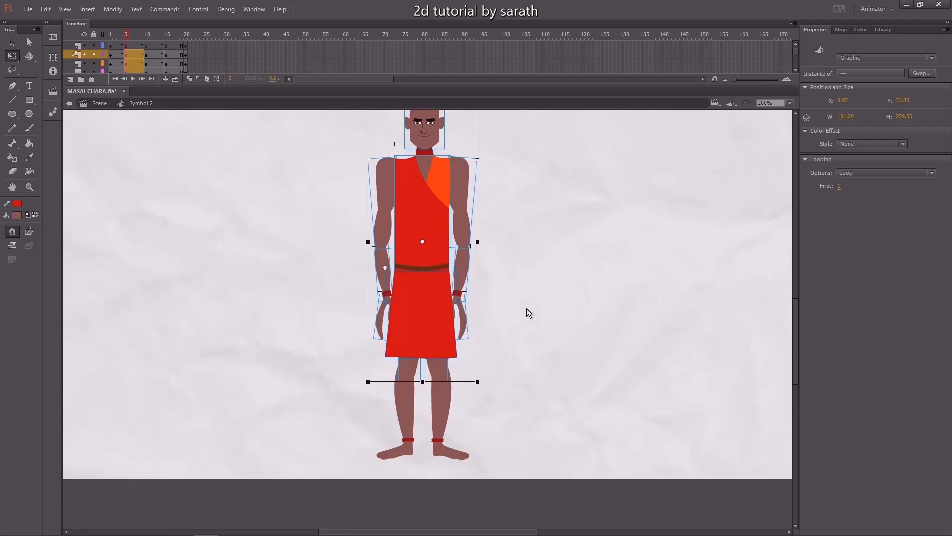
click(524, 310)
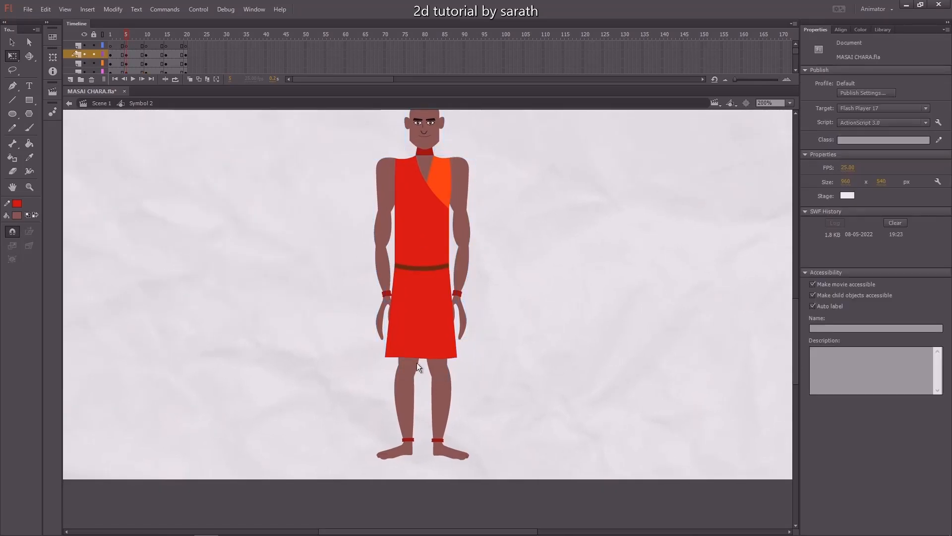
click(417, 362)
key(ctrl+equal)
key(ctrl+equal)
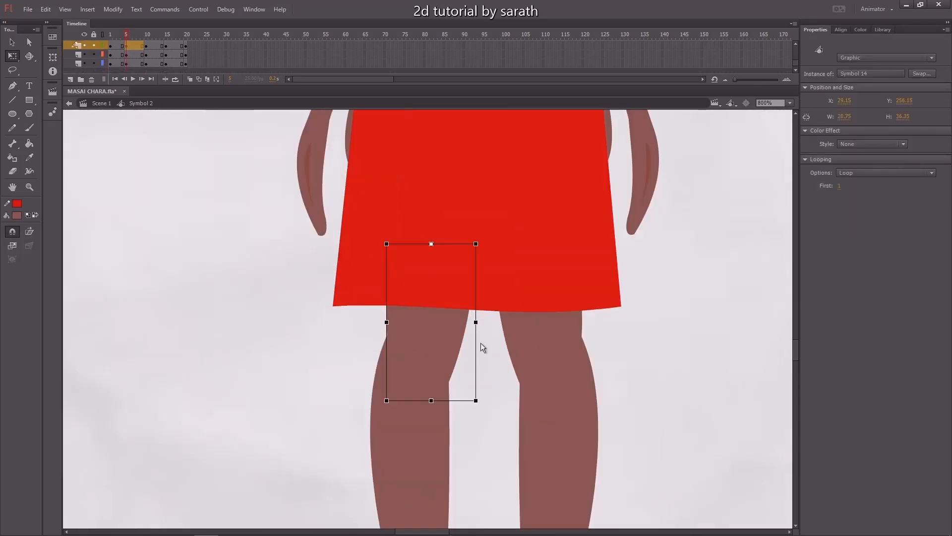
key(Left)
key(Left)
key(Left)
key(Left)
key(Left)
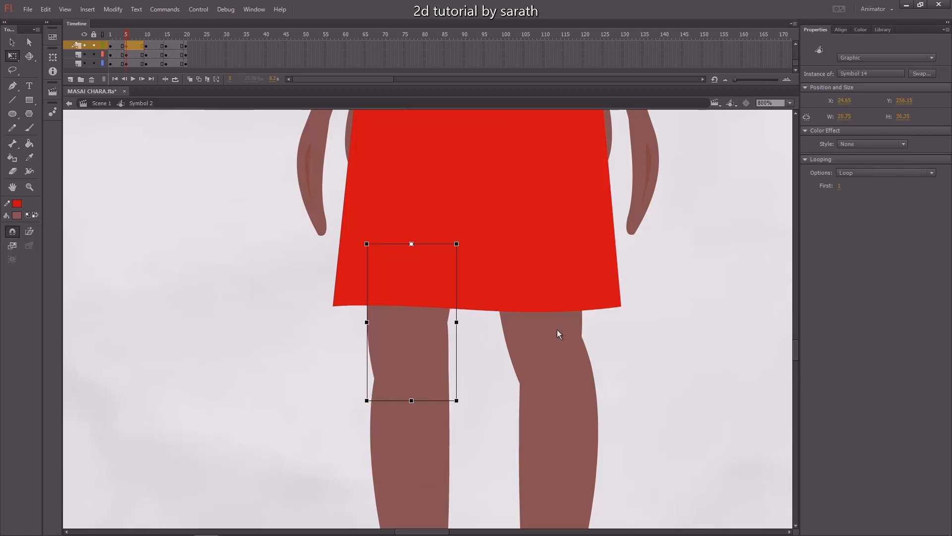
Select the thigh on the right and nudge it slightly right.
click(517, 327)
key(Right)
key(Right)
key(Right)
key(Right)
key(Right)
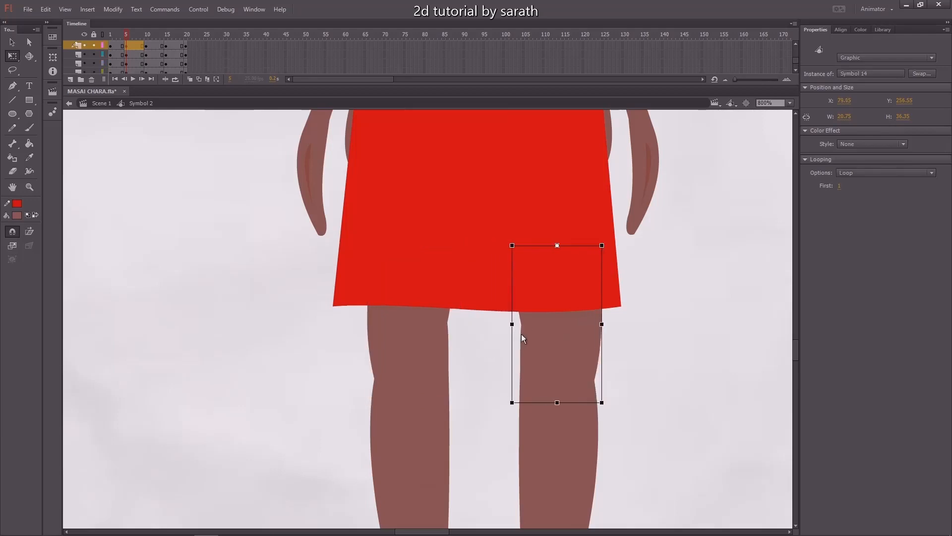
Rotate both thighs slightly outward so the legs bend apart.
click(405, 333)
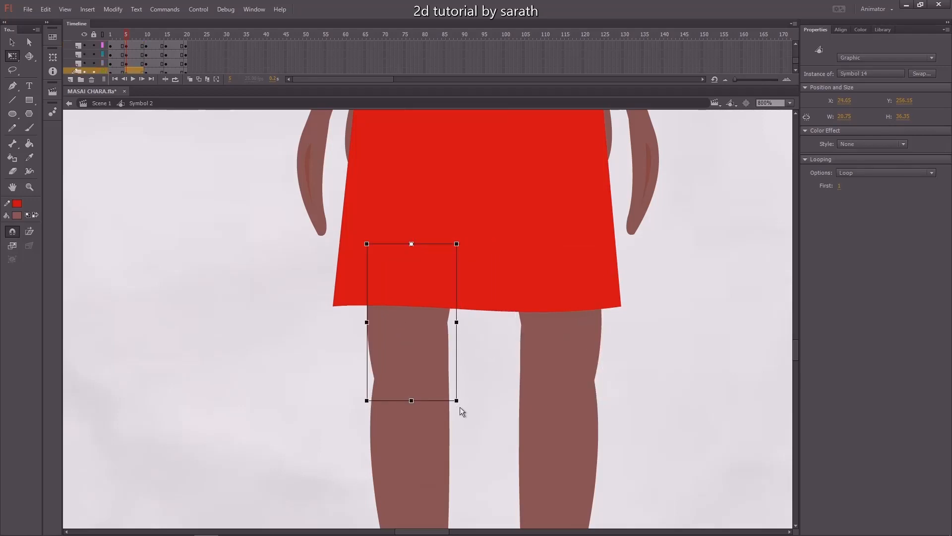
drag(460, 407, 437, 408)
click(564, 319)
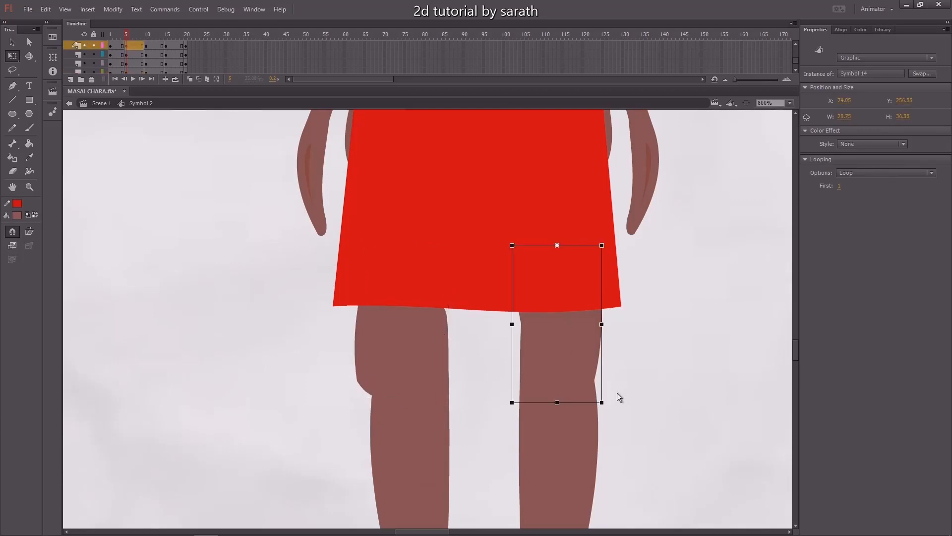
drag(612, 403, 638, 408)
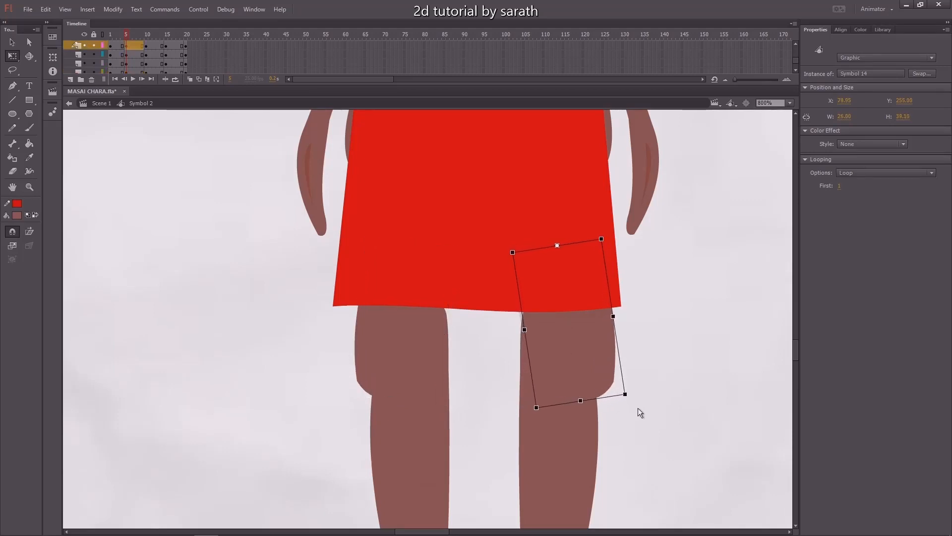
click(664, 324)
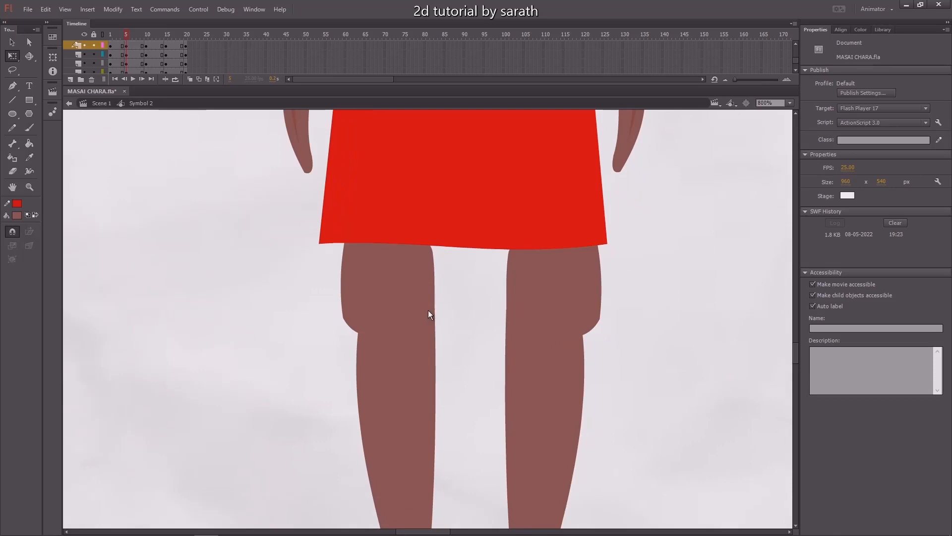
Skew and shorten both lower legs so they follow the rotated thighs.
click(430, 316)
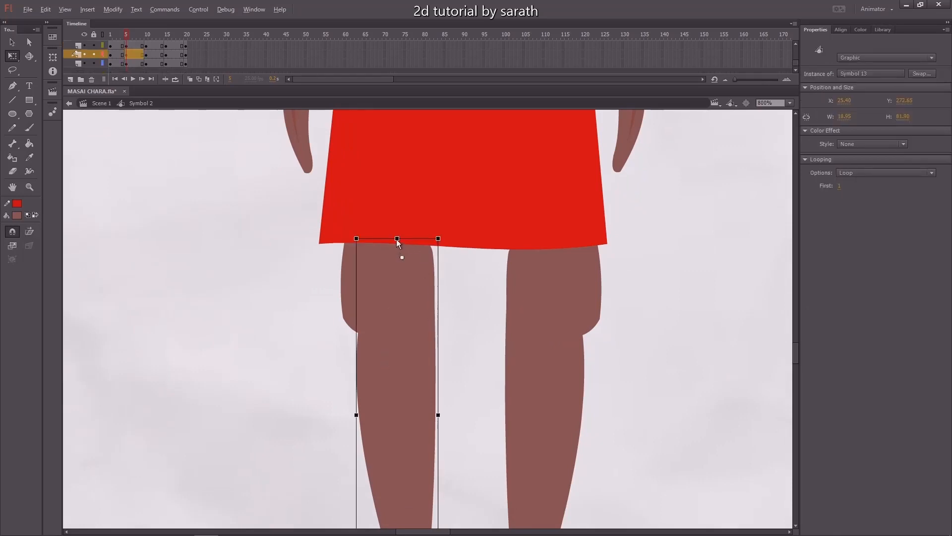
drag(397, 242, 386, 285)
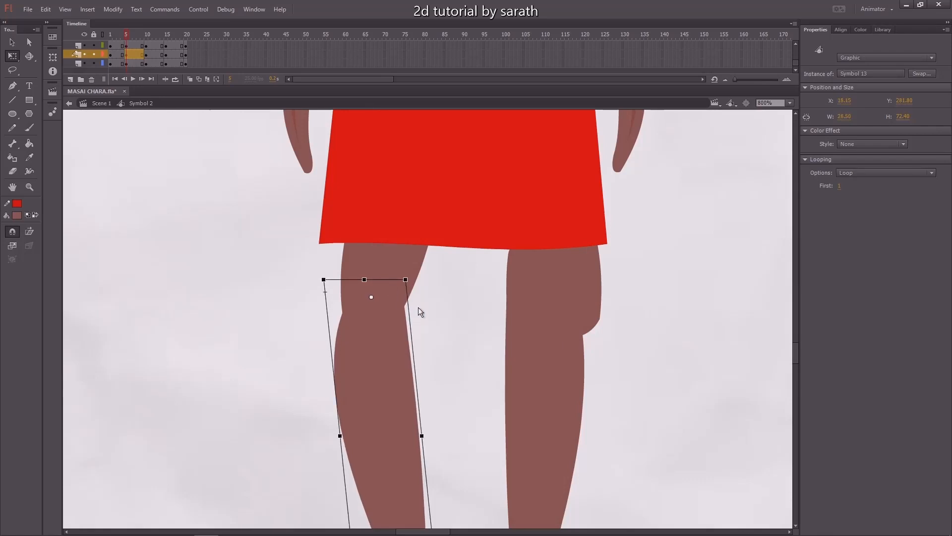
click(553, 280)
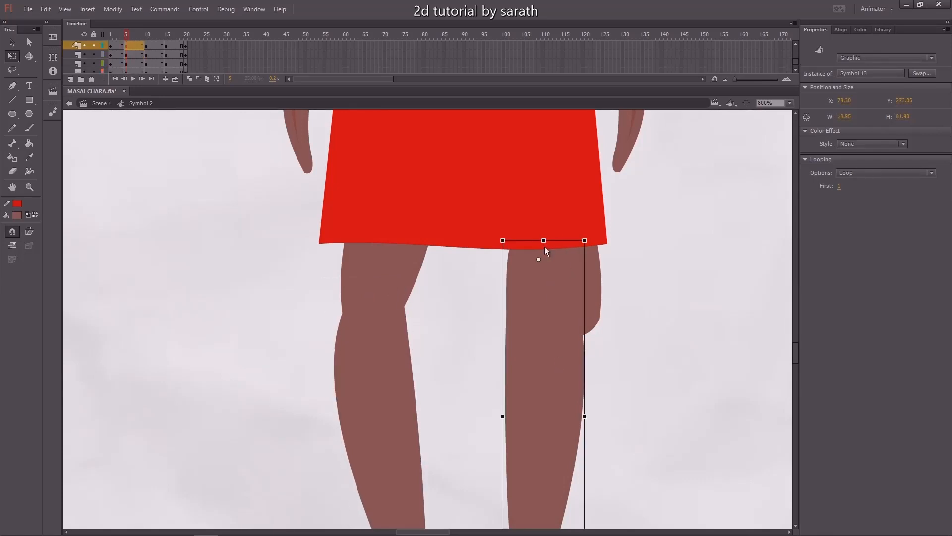
drag(544, 243, 605, 299)
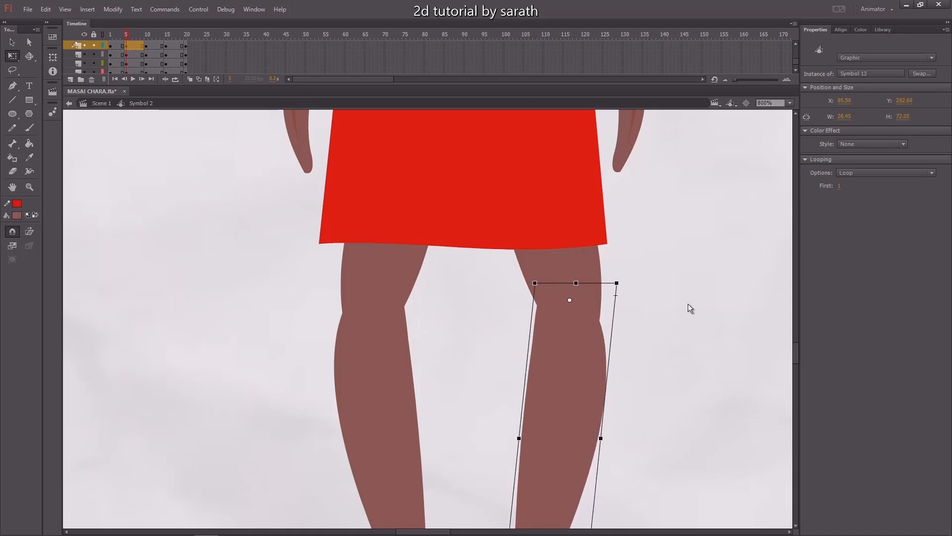
click(688, 303)
At frame 5, select the head, torso and arms together and move them down a few pixels.
key(ctrl+minus)
key(ctrl+minus)
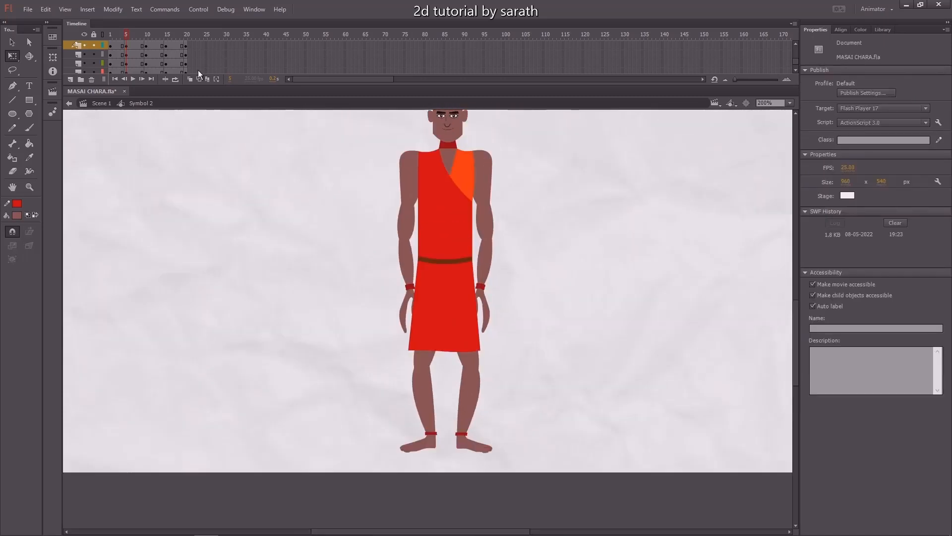
drag(123, 36, 126, 44)
drag(338, 224, 323, 273)
drag(552, 154, 341, 349)
key(Down)
key(Down)
key(Down)
key(Down)
key(Down)
key(Down)
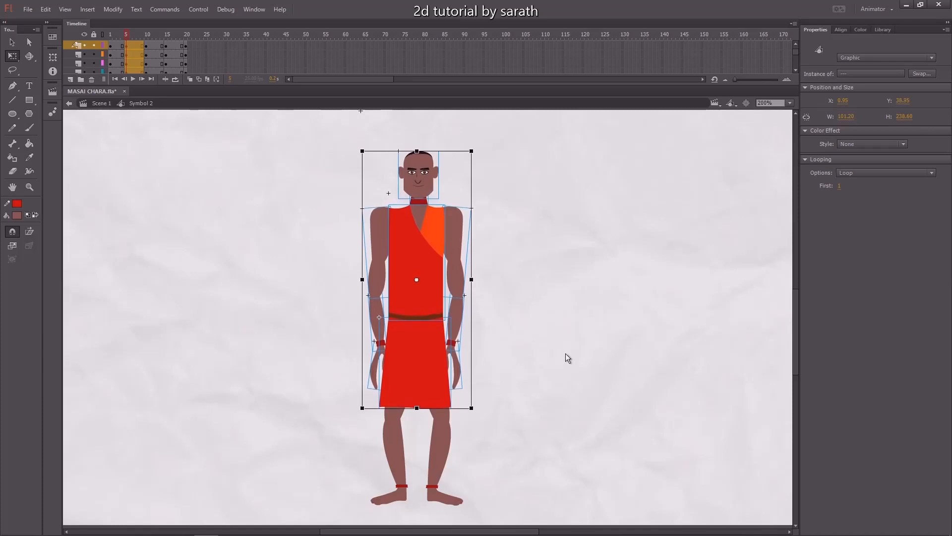
click(566, 354)
Select the head on its own and nudge it down a few more pixels.
drag(430, 163, 419, 186)
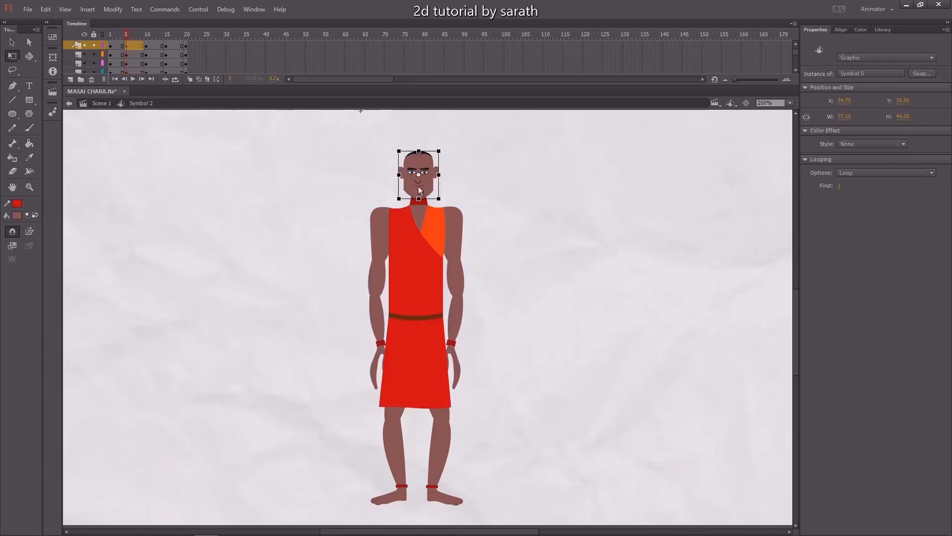
key(Down)
key(Down)
key(Down)
click(449, 178)
At a later frame, swing the left arm outward from the shoulder pivot and bend its forearm back in.
mouse_move(128, 33)
mouse_down()
mouse_move(115, 37)
mouse_move(130, 40)
mouse_up()
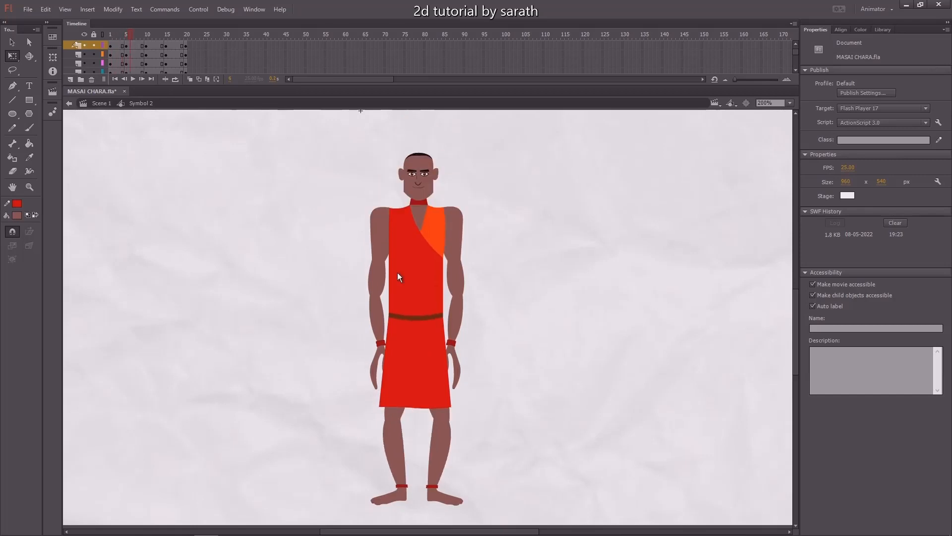
drag(357, 250, 397, 353)
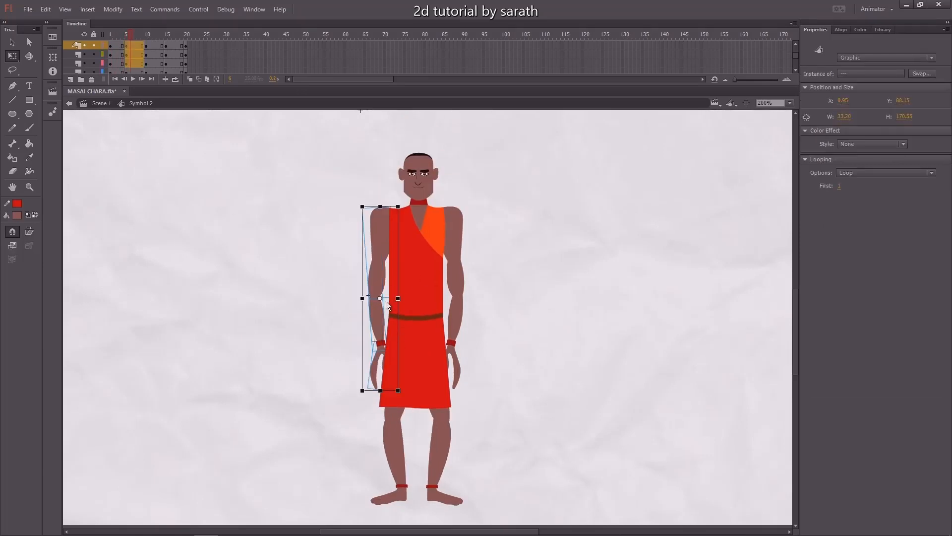
drag(380, 298, 387, 218)
drag(362, 394, 331, 390)
drag(321, 324, 359, 294)
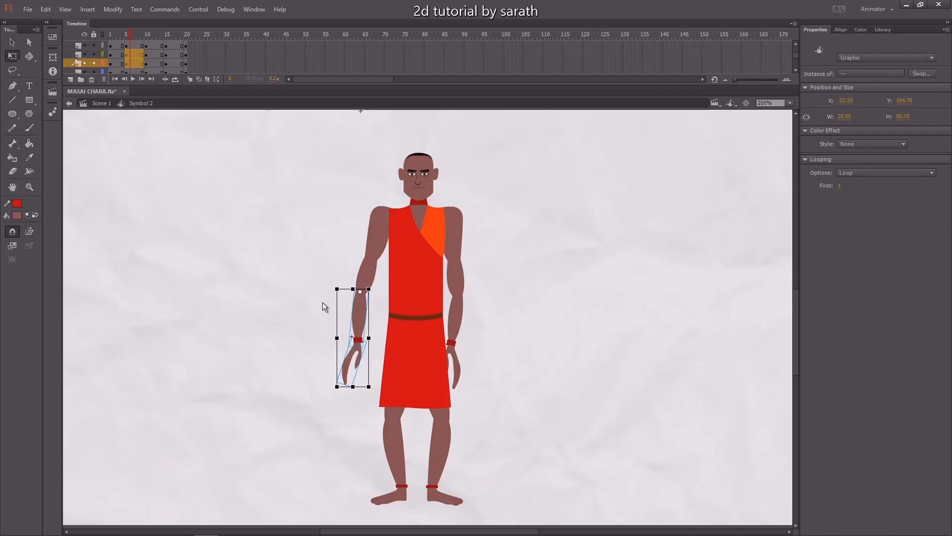
click(12, 231)
drag(340, 396, 361, 399)
Swing the right arm outward from the shoulder pivot and bend its forearm inward.
click(452, 362)
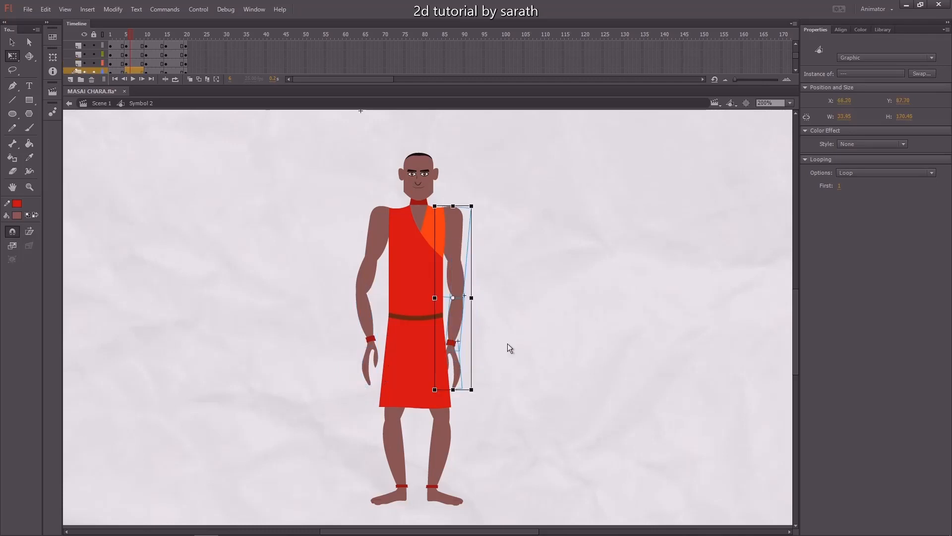
drag(453, 298, 450, 214)
drag(484, 391, 485, 319)
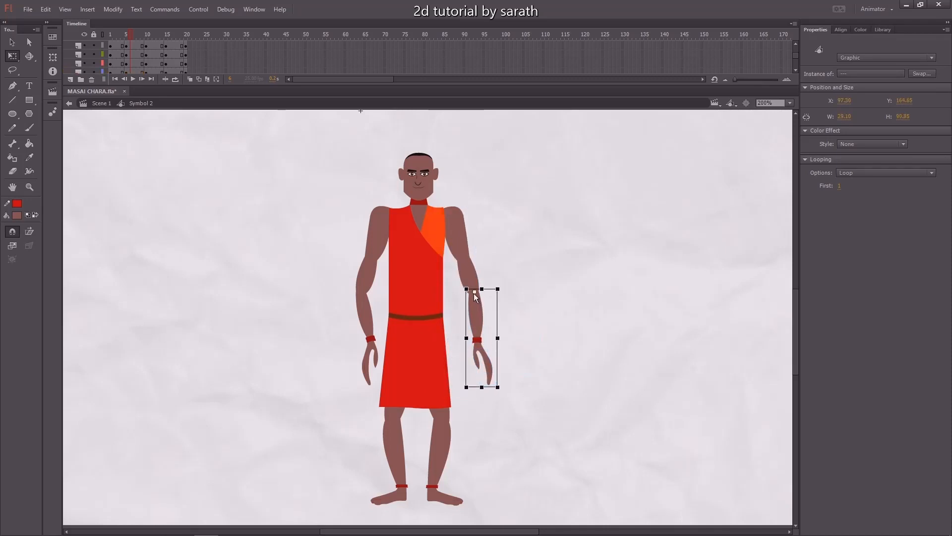
drag(507, 391, 484, 414)
click(540, 392)
Move to the next frame and swing the left arm slightly outward from the shoulder.
mouse_move(132, 40)
mouse_down()
mouse_move(118, 44)
mouse_move(127, 45)
mouse_up()
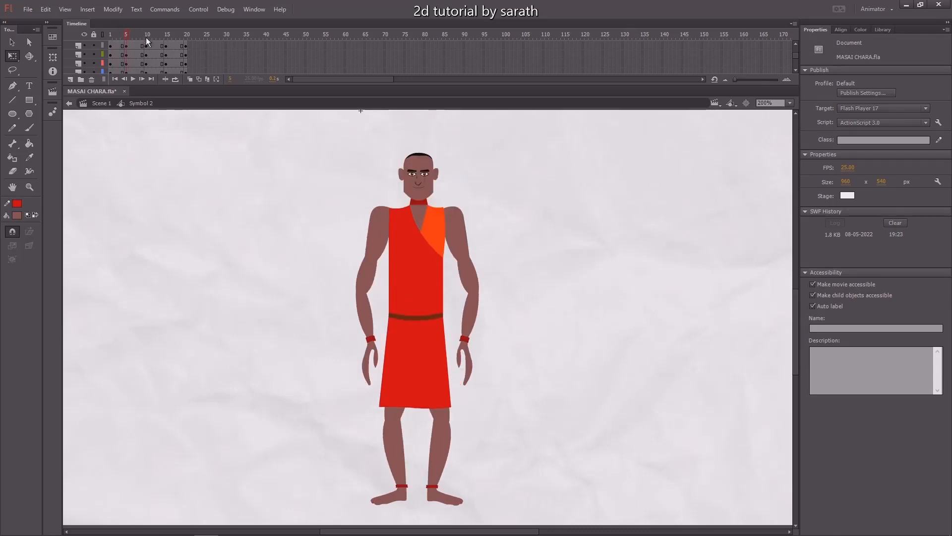
click(144, 41)
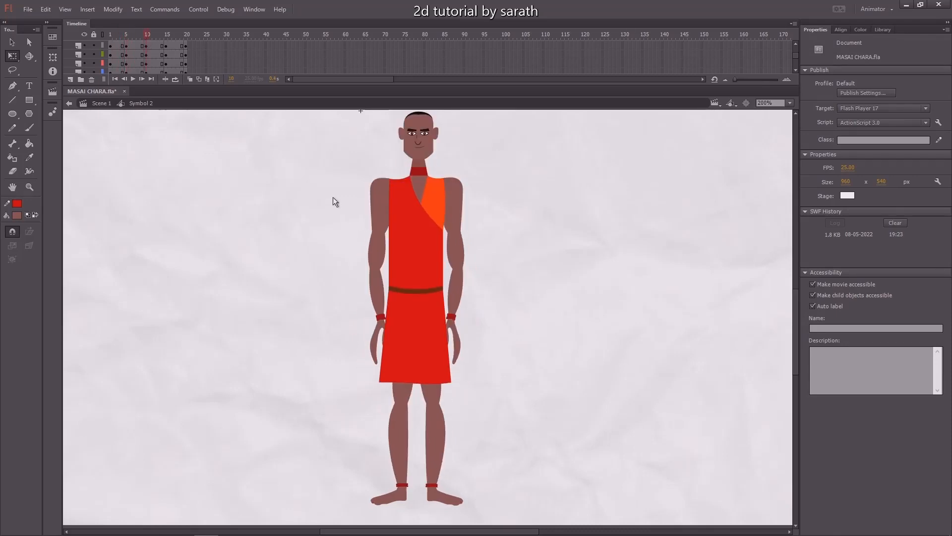
drag(353, 216, 394, 337)
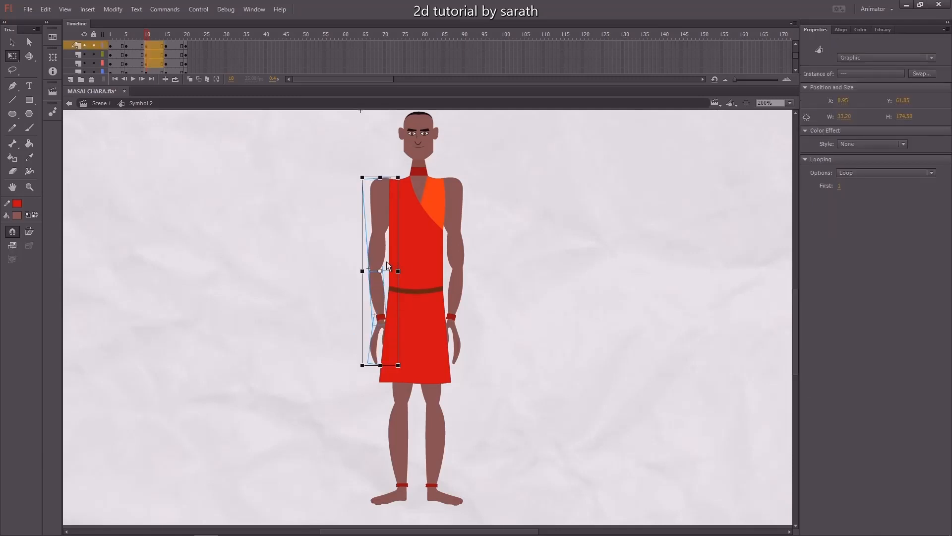
drag(380, 271, 380, 195)
drag(361, 371, 347, 373)
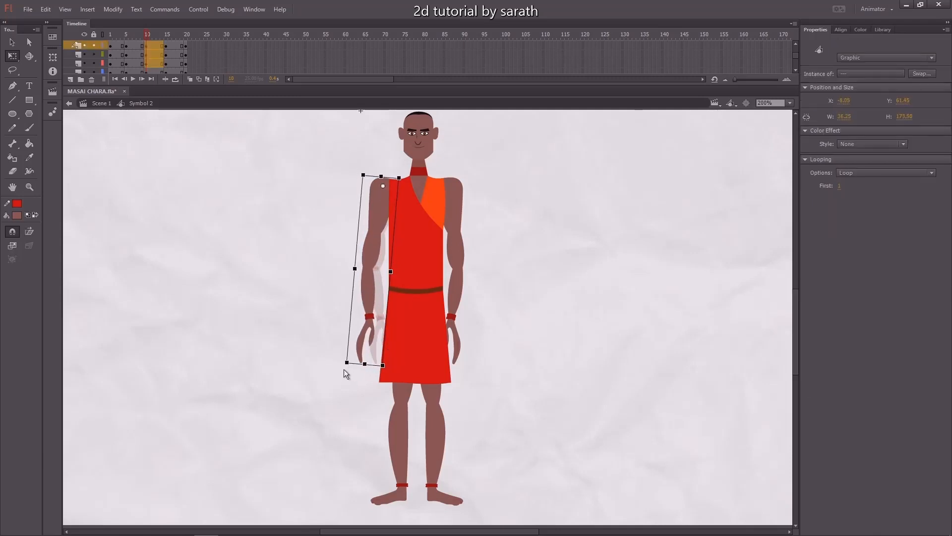
Swing the right arm slightly outward from the shoulder at the same frame.
drag(490, 205, 454, 333)
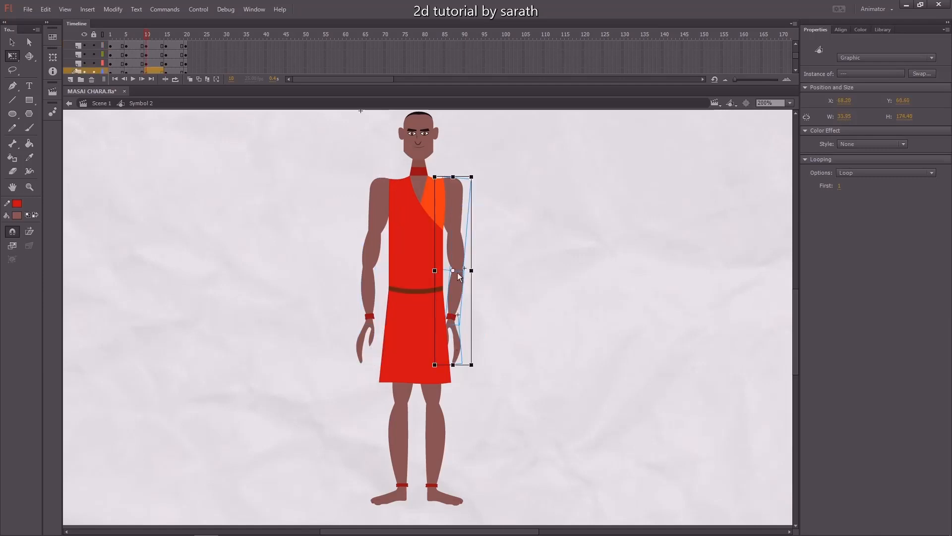
drag(453, 270, 453, 191)
drag(487, 368, 498, 370)
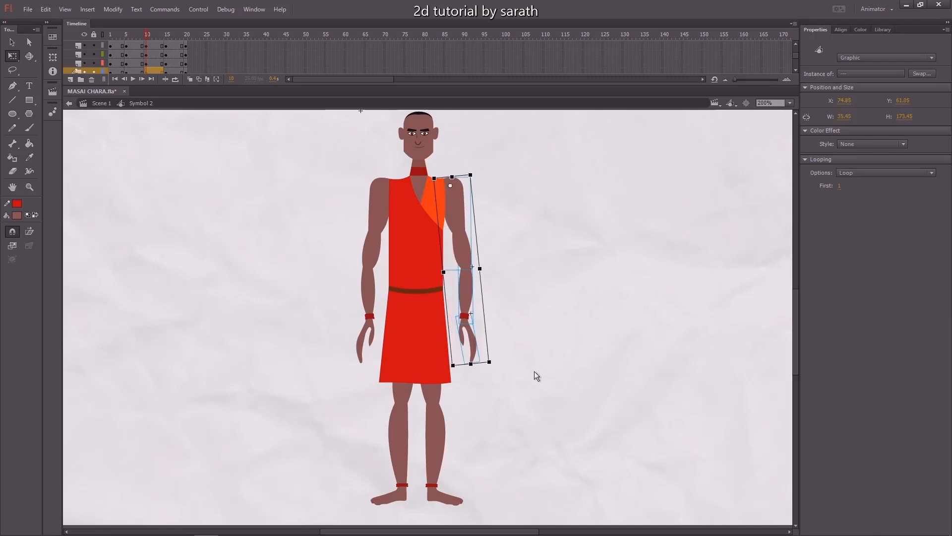
click(536, 360)
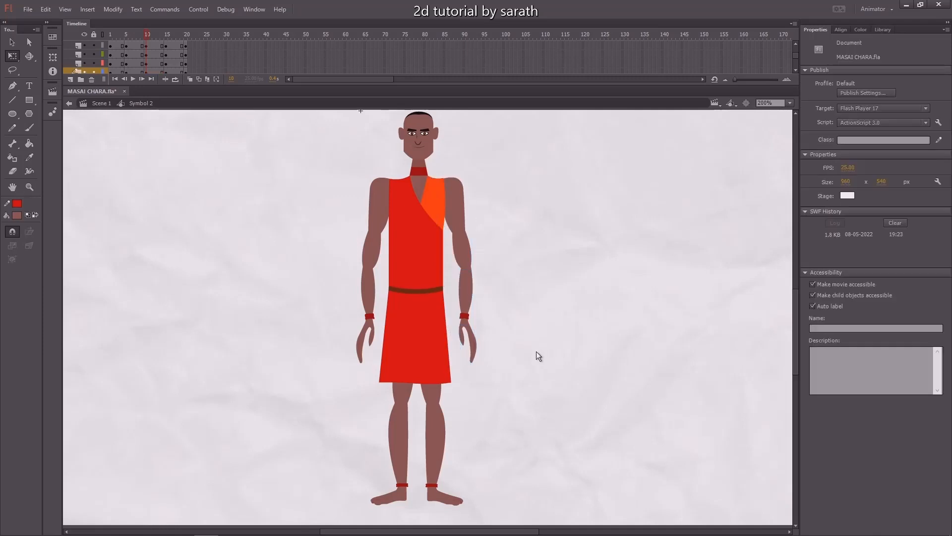
Scrub back and forth through the timeline frames to preview the arm and body motion.
click(167, 37)
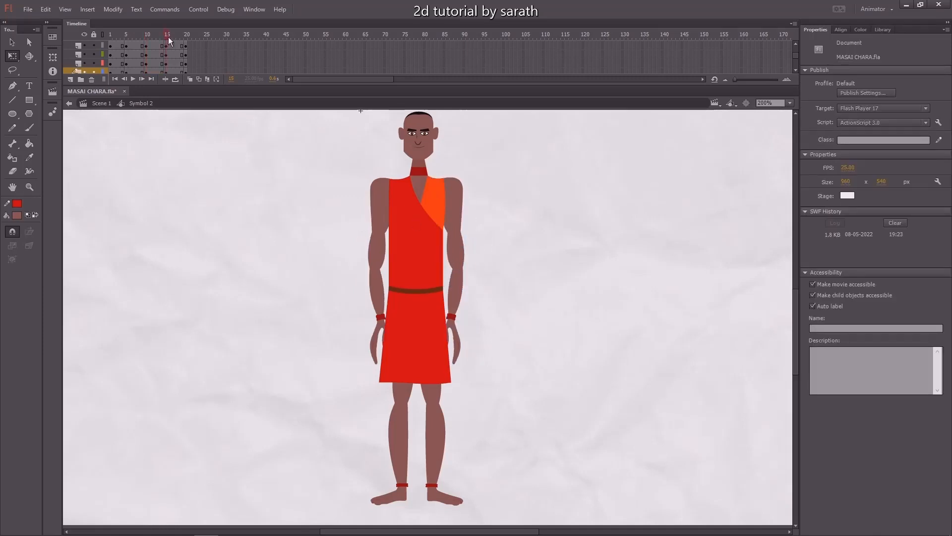
click(130, 36)
drag(125, 37, 133, 40)
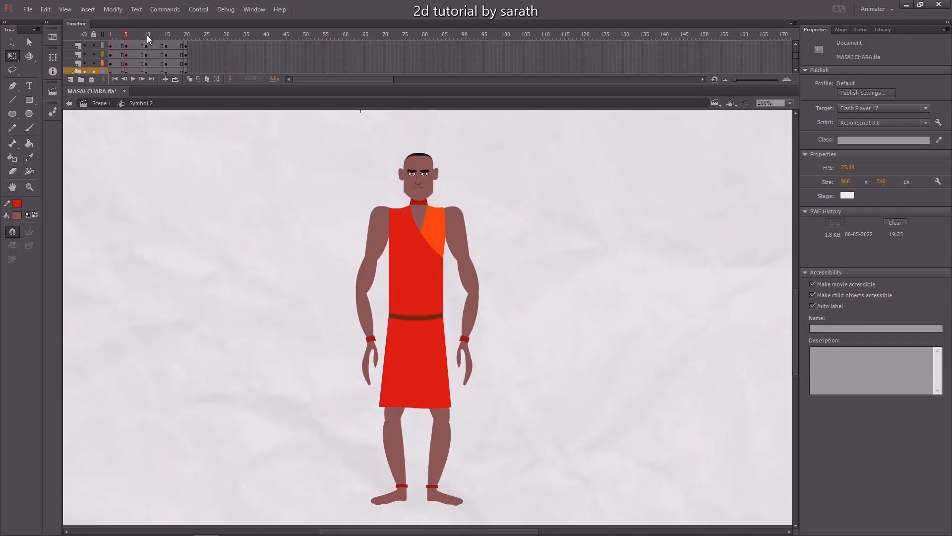
click(147, 36)
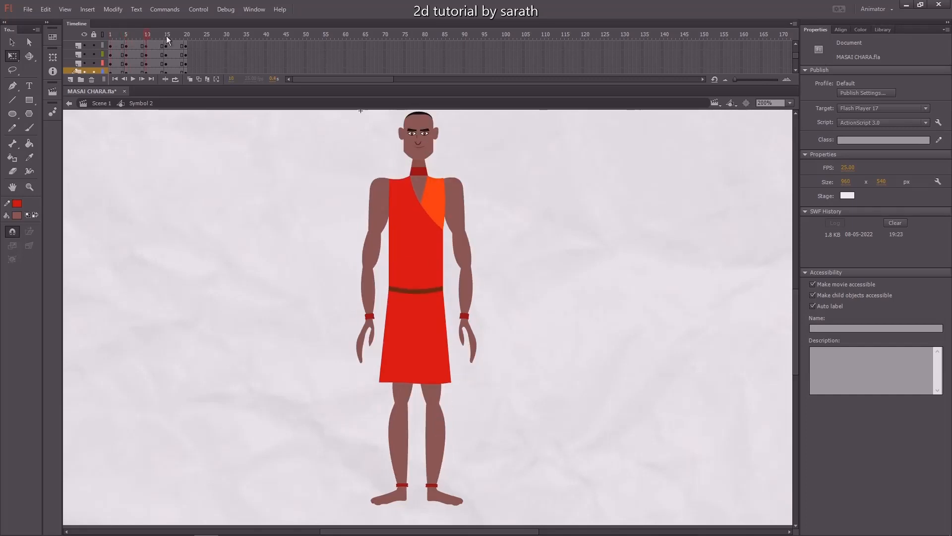
click(167, 37)
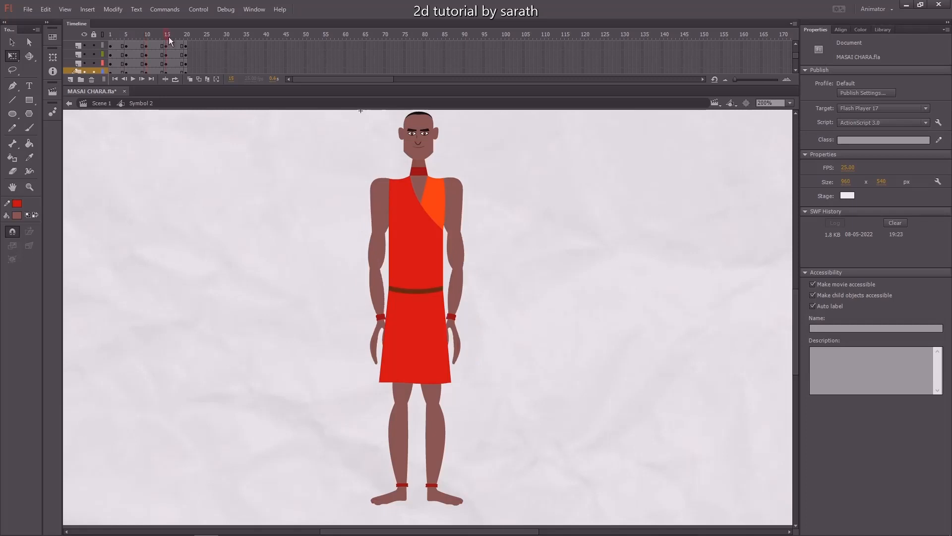
scroll(304, 192, up, 1)
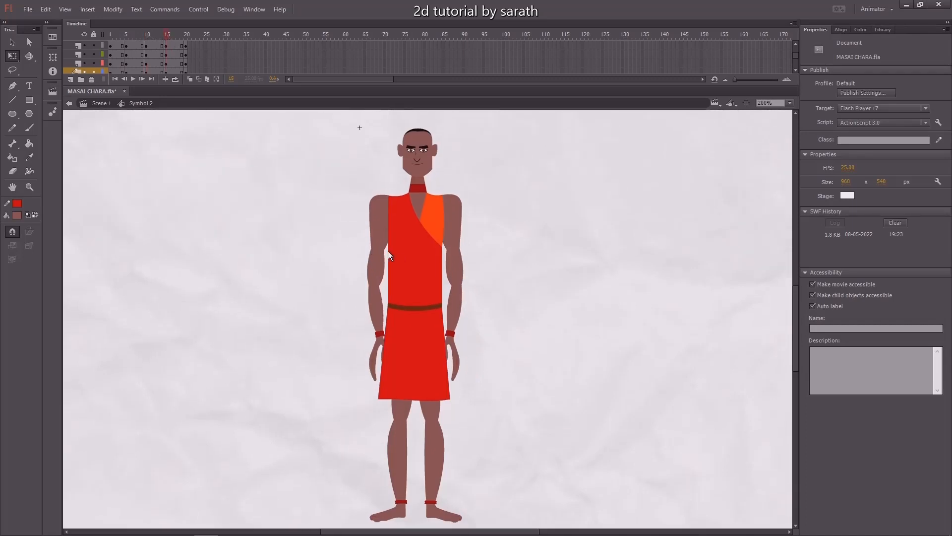
Show the rulers and pull a horizontal guide down to the level of the character's feet.
key(ctrl+1)
drag(488, 214, 333, 432)
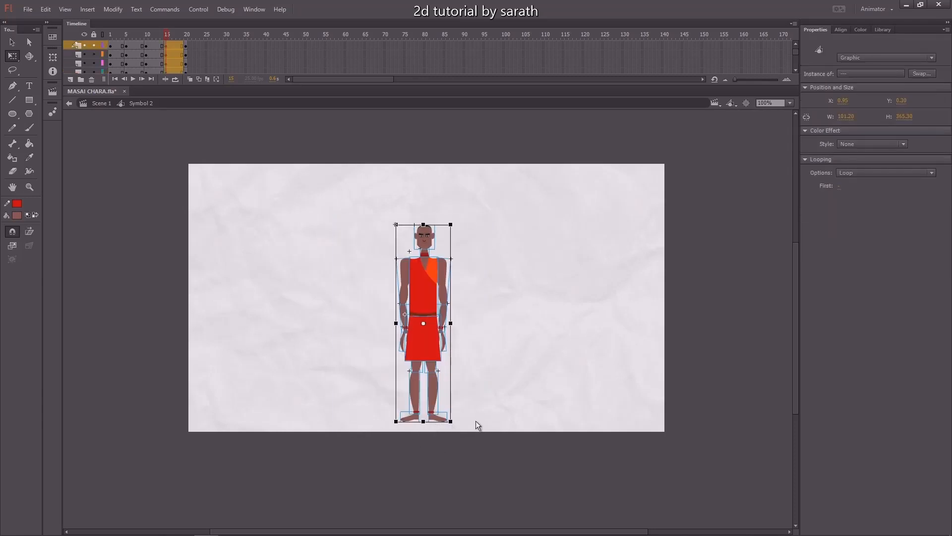
right_click(576, 135)
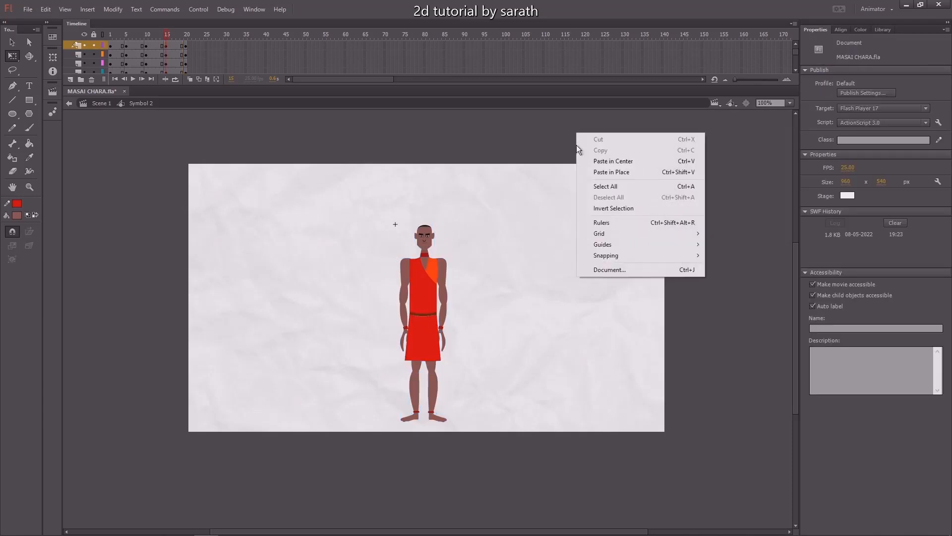
click(605, 224)
drag(527, 112, 549, 431)
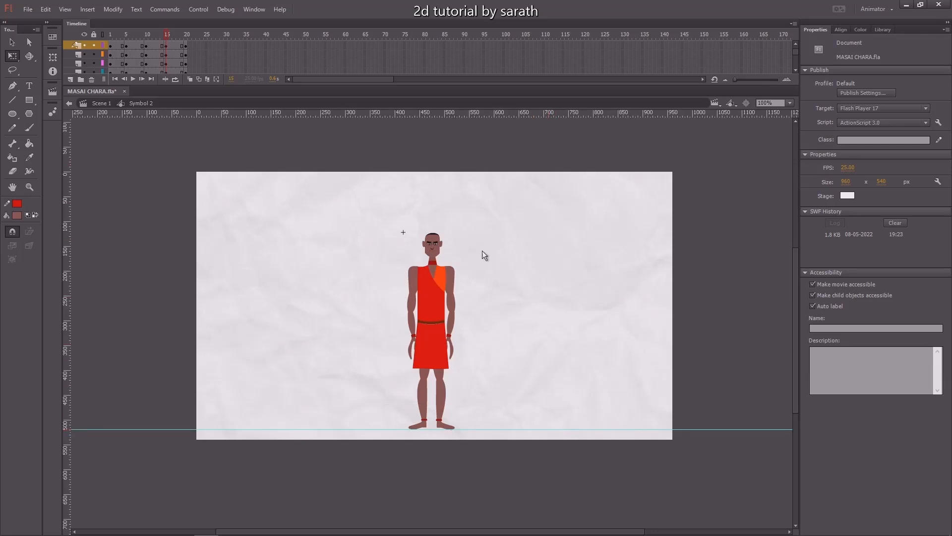
Select all parts at the current frame and raise the whole character upward in large steps.
key(ctrl+=)
drag(521, 374, 492, 335)
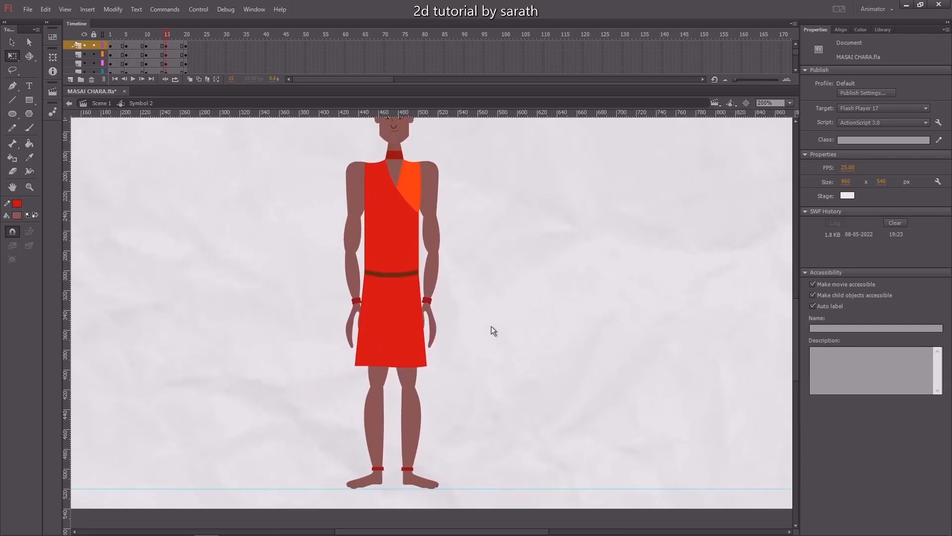
key(ctrl+minus)
key(ctrl+a)
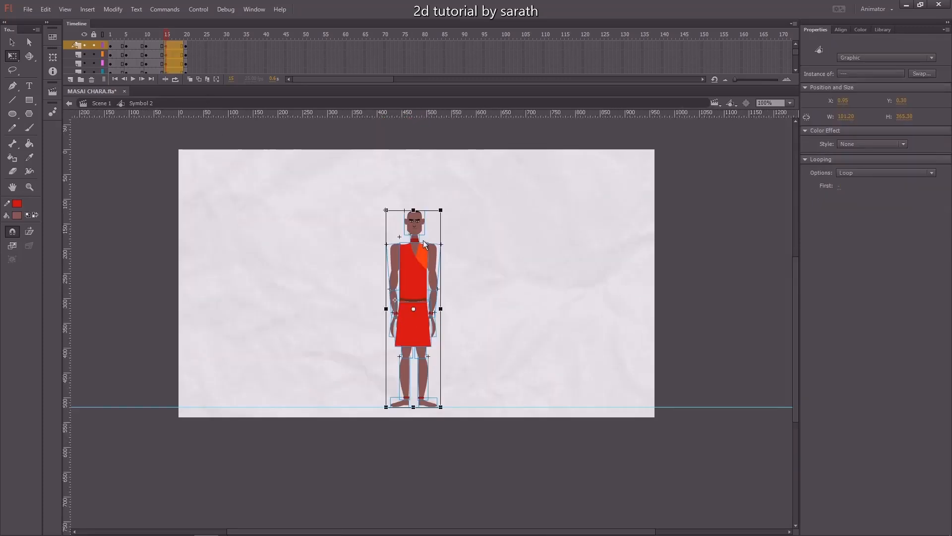
key(shift+Up)
key(shift+Up)
key(shift+Up)
key(shift+Up)
key(shift+Up)
key(shift+Up)
key(shift+Up)
key(shift+Up)
key(shift+Up)
key(shift+Up)
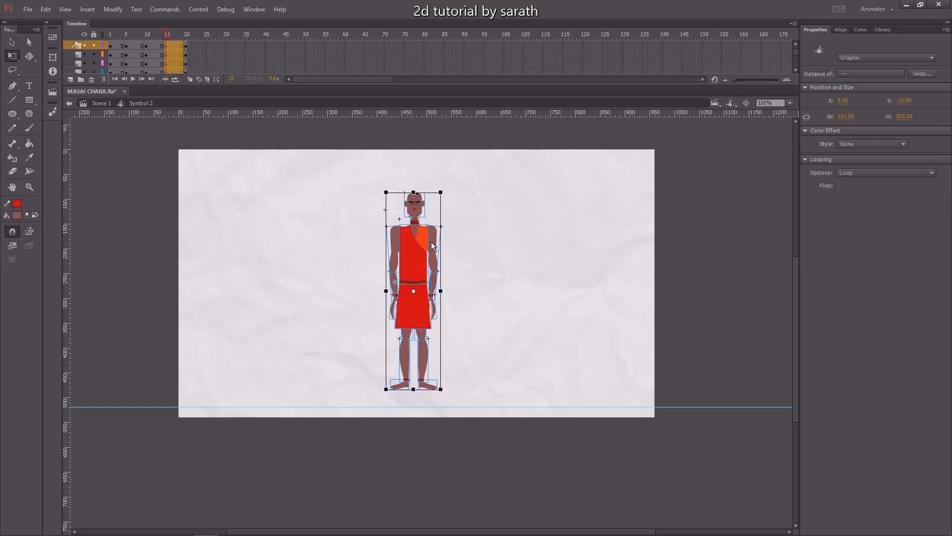
key(shift+Up)
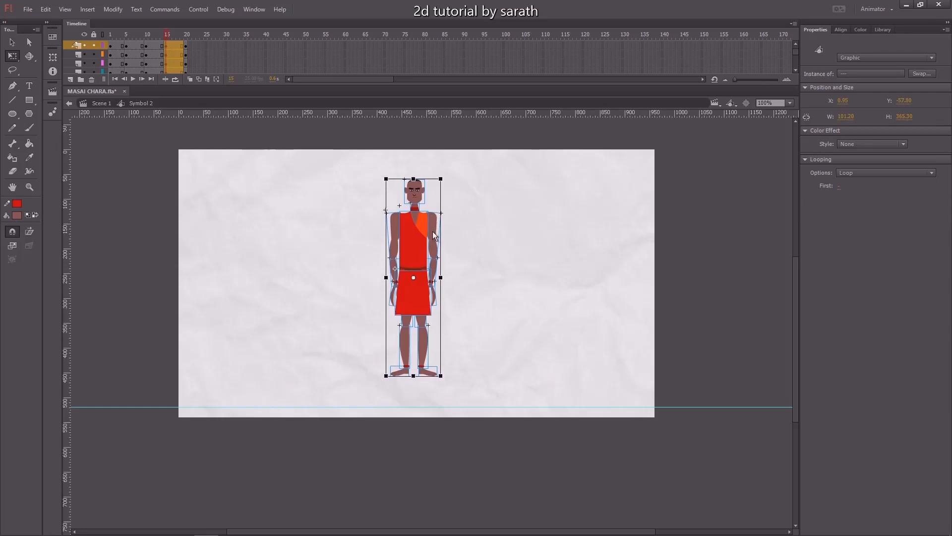
Nudge the selected character up a few more pixels at frame 13 and deselect it.
key(Up)
key(Up)
key(Up)
key(Up)
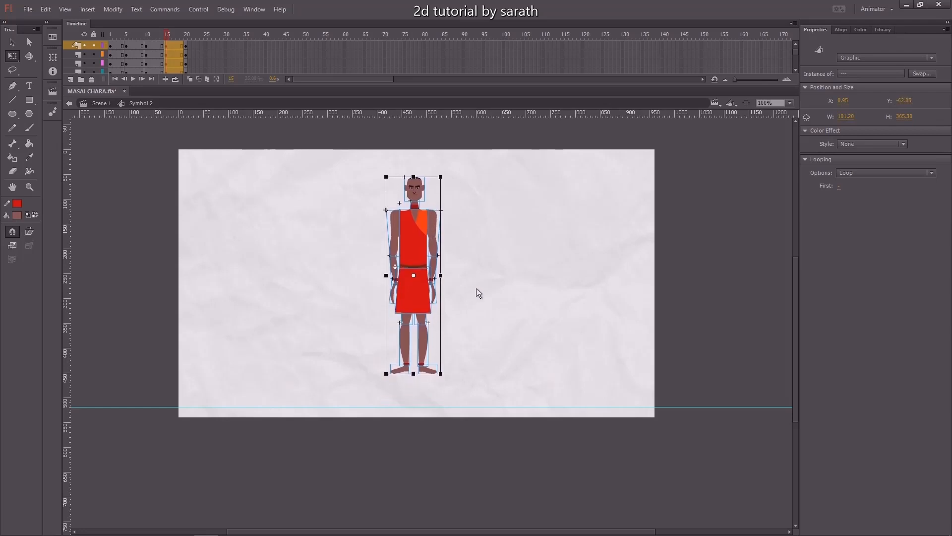
click(478, 288)
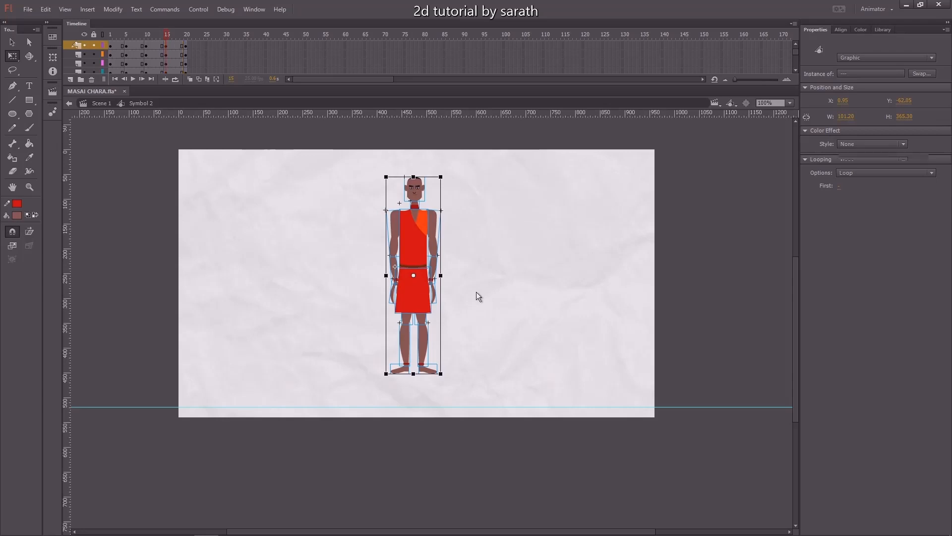
Select all parts at frame 14, stretch the whole character slightly taller from its top edge, and save.
drag(162, 30, 184, 72)
click(436, 238)
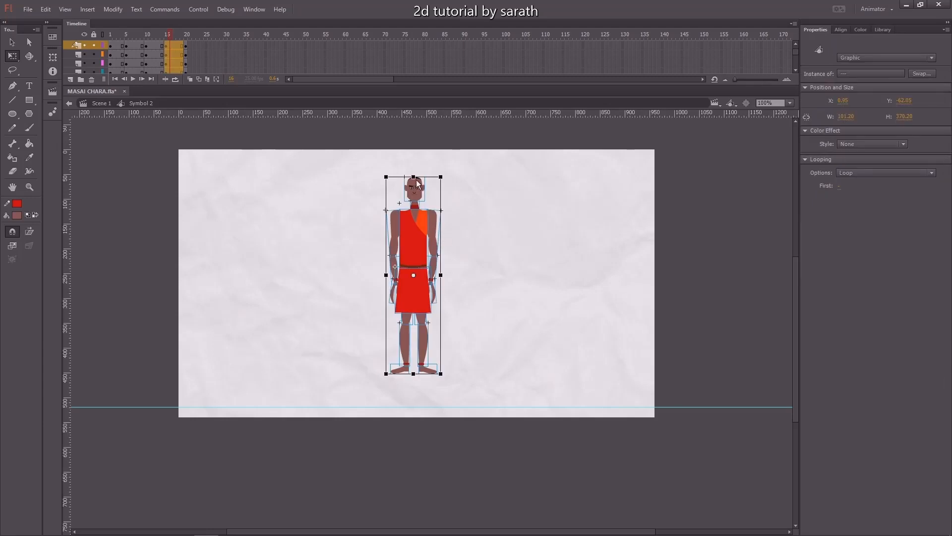
key(ctrl+=)
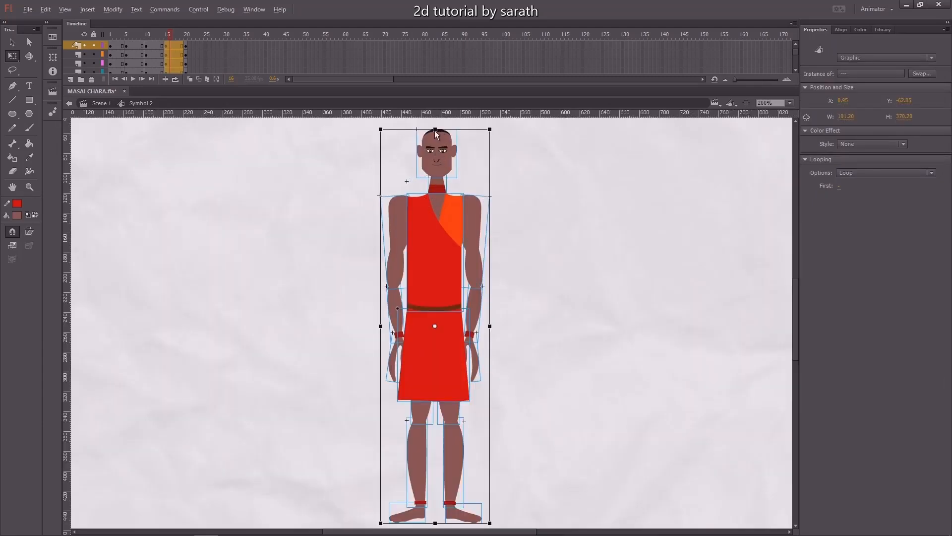
drag(435, 131, 434, 126)
click(550, 246)
key(ctrl+s)
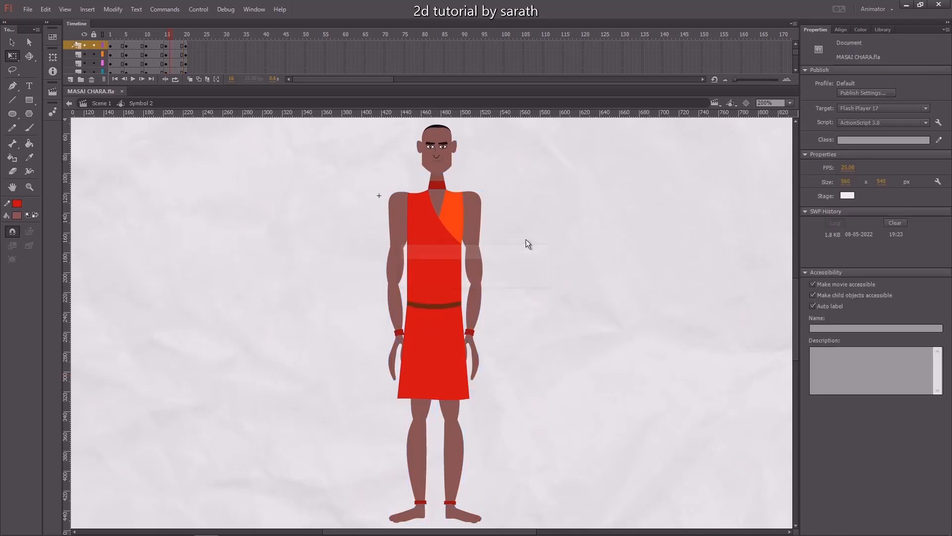
Select the left leg, move its pivot up to the hip, and rotate the leg slightly outward.
scroll(469, 299, down, 3)
drag(394, 355, 424, 466)
key(ctrl+=)
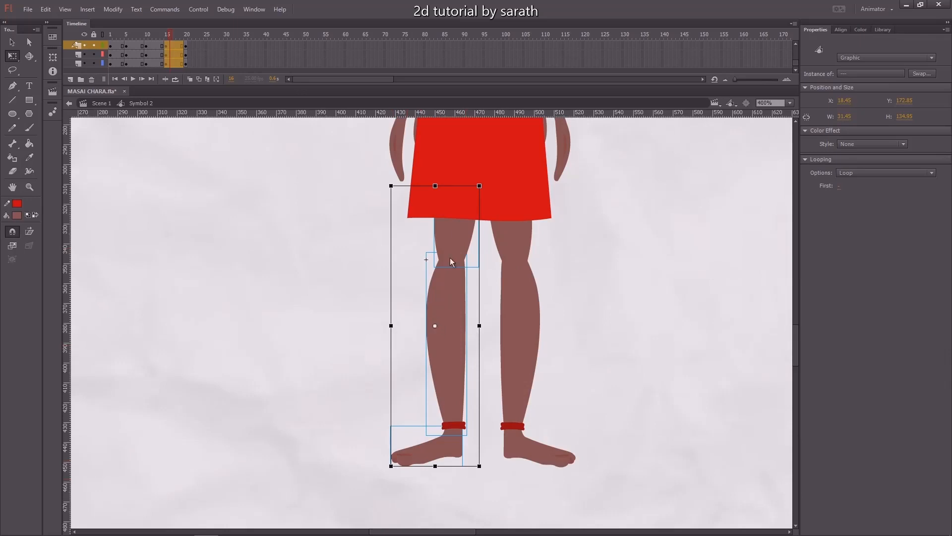
drag(436, 325, 455, 201)
drag(490, 471, 500, 472)
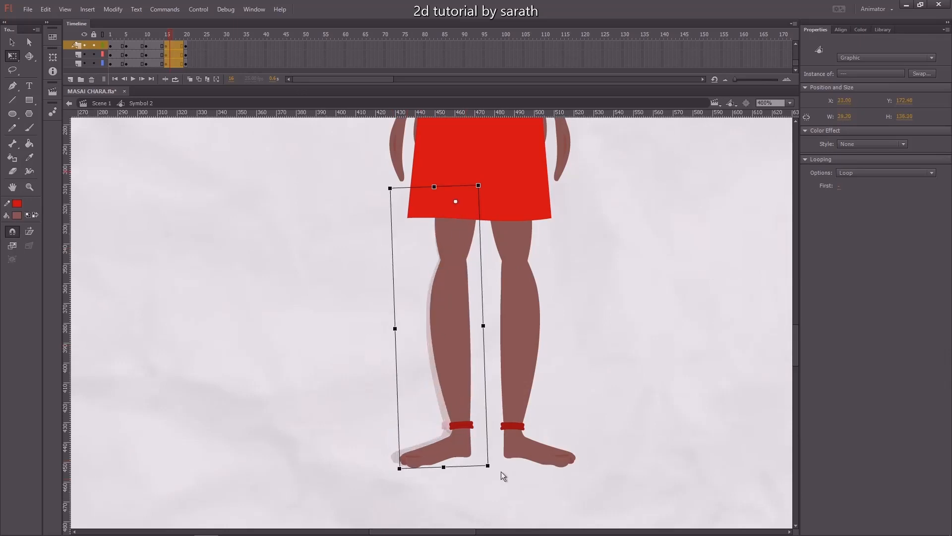
Select the right leg, move its pivot up to the hip, and rotate the leg slightly outward.
drag(555, 238, 506, 463)
drag(531, 327, 515, 203)
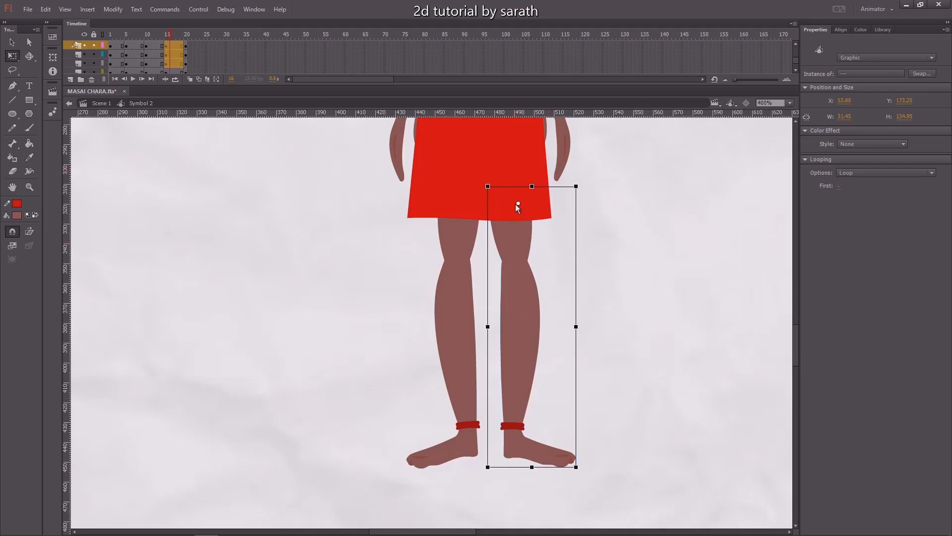
drag(583, 467, 572, 474)
click(612, 439)
Rotate both feet slightly so they sit flat on the ground again.
click(546, 458)
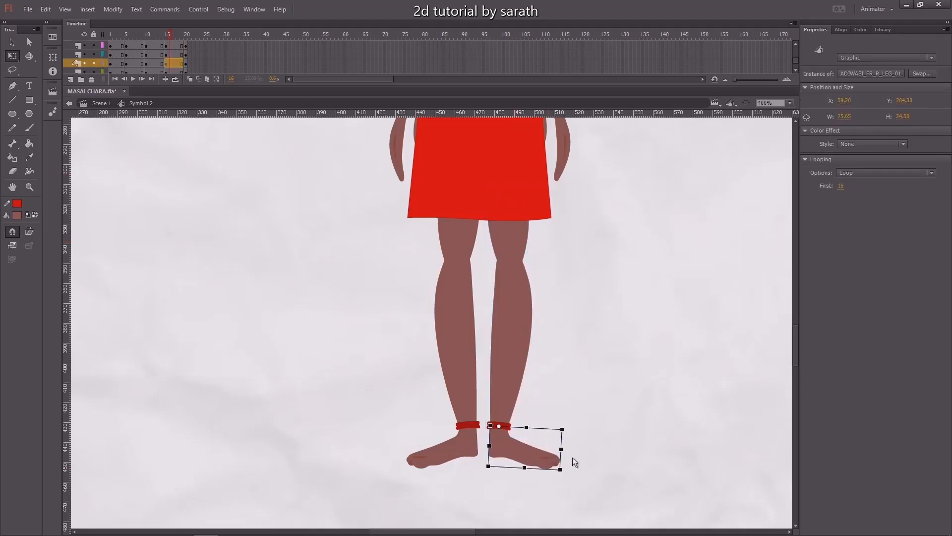
drag(570, 436, 569, 449)
click(434, 455)
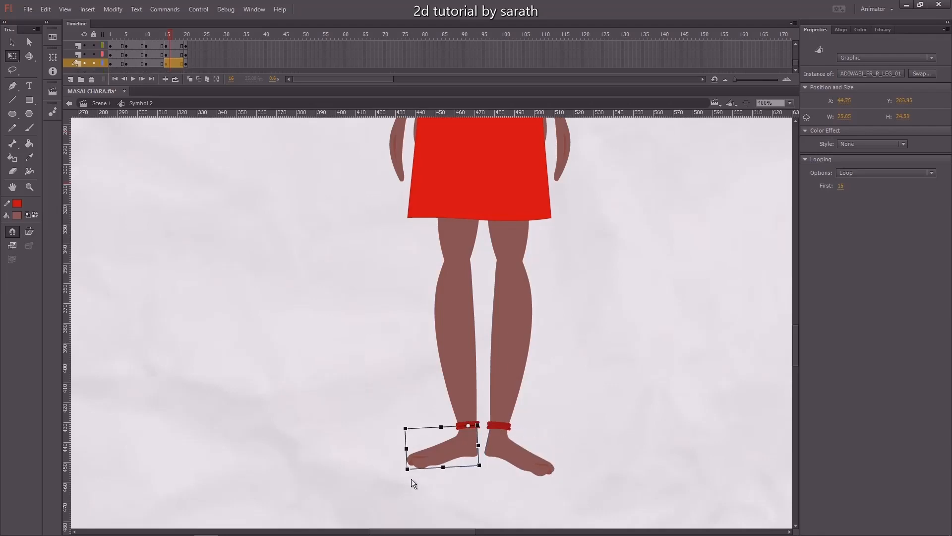
drag(407, 479, 408, 483)
click(570, 429)
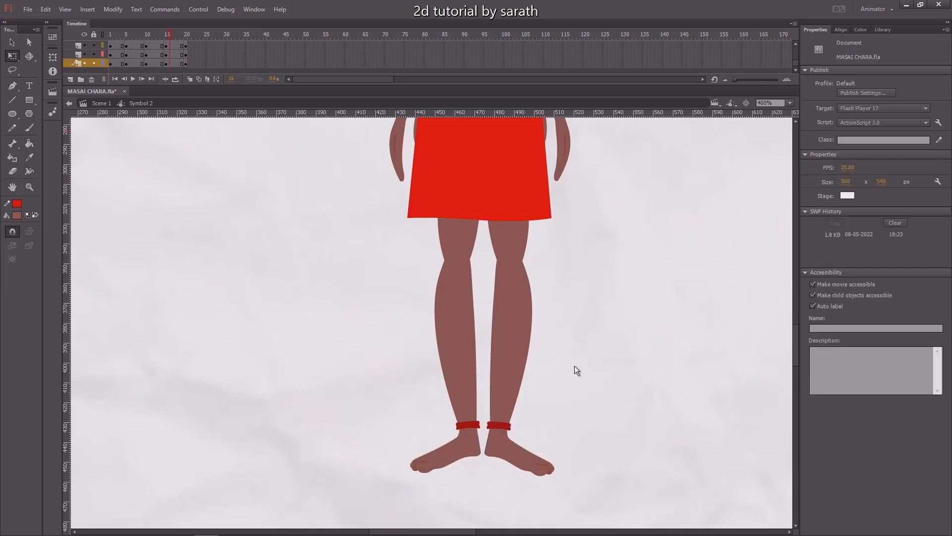
Scrub through the frames and zoom in to inspect the character's pose at frame 11.
key(ctrl+1)
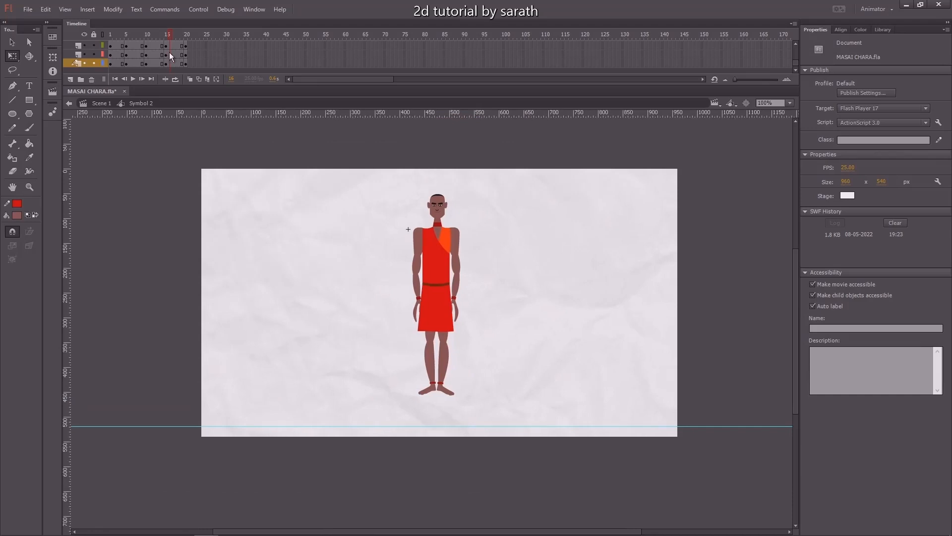
drag(151, 38, 117, 54)
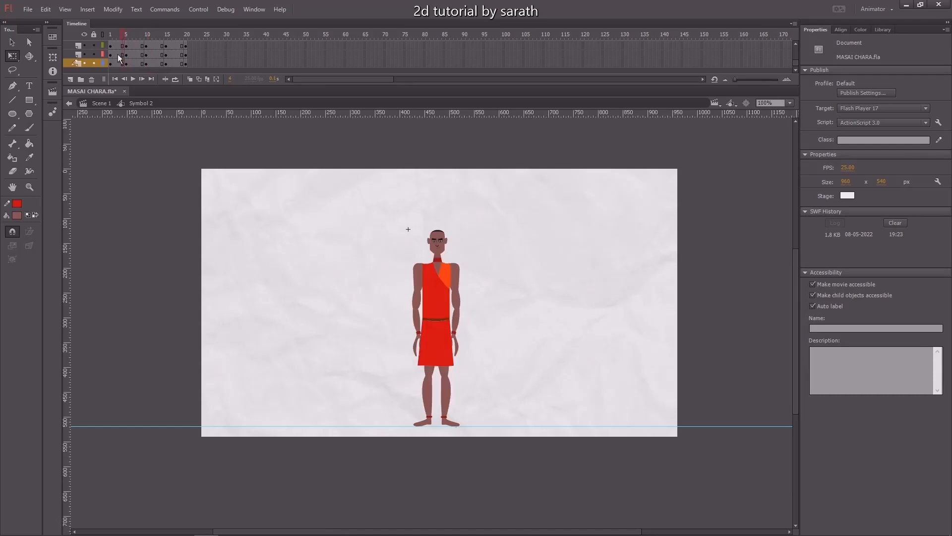
click(126, 52)
click(147, 37)
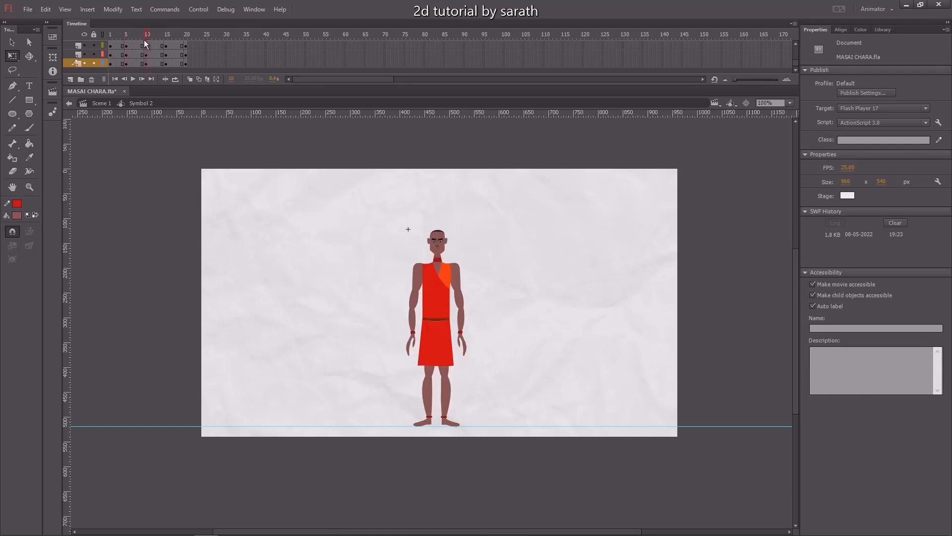
click(436, 236)
key(ctrl+4)
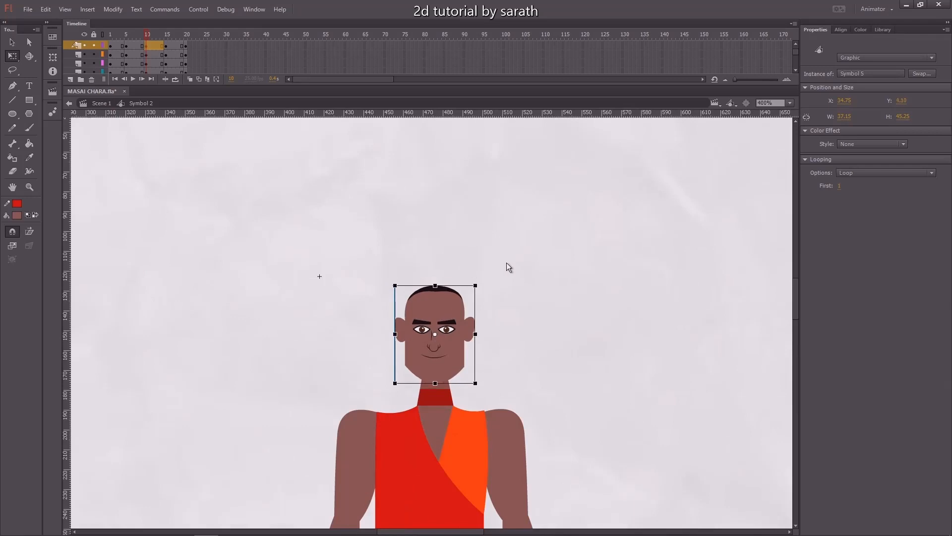
click(507, 263)
key(ctrl+minus)
drag(489, 278, 499, 223)
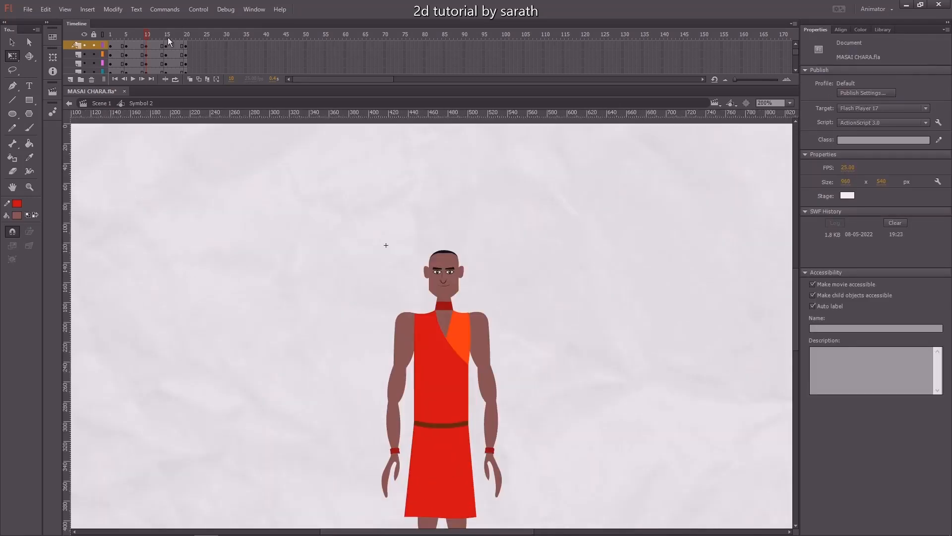
At frame 13, select the torso and arms, nudge them up a few pixels, and save.
click(168, 38)
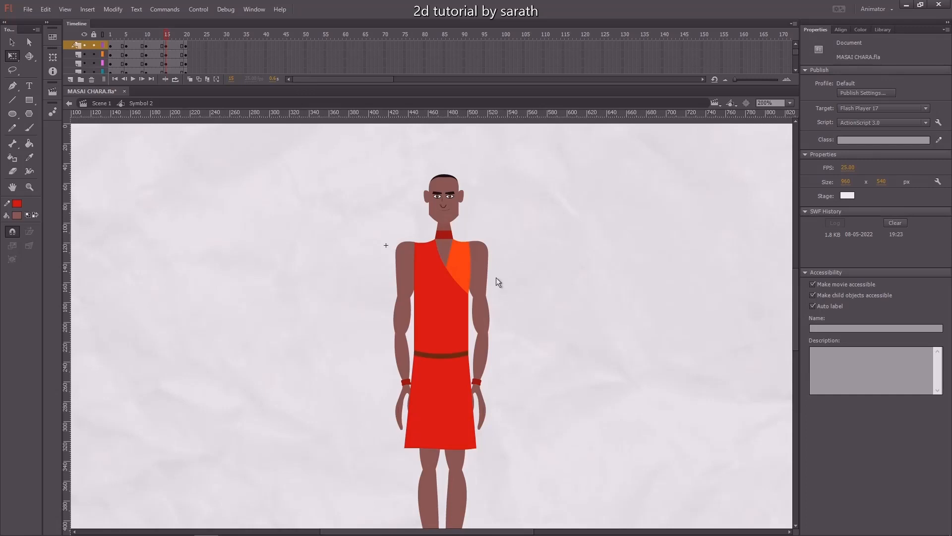
drag(496, 278, 478, 397)
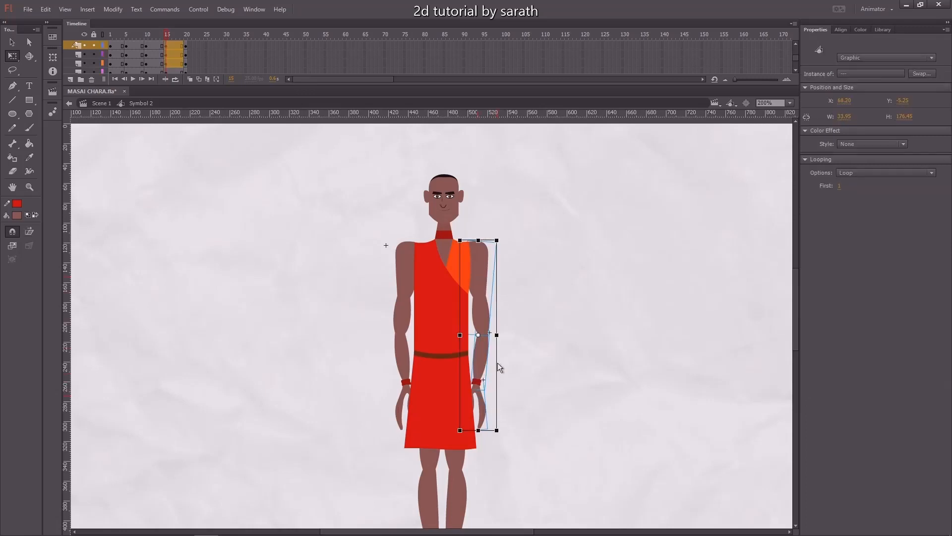
drag(365, 269, 401, 410)
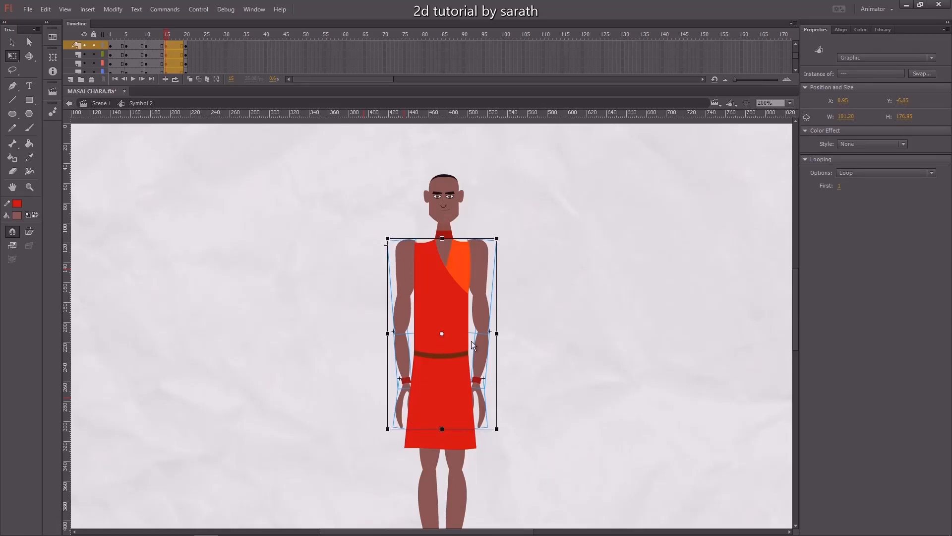
key(Up)
key(Up)
key(Up)
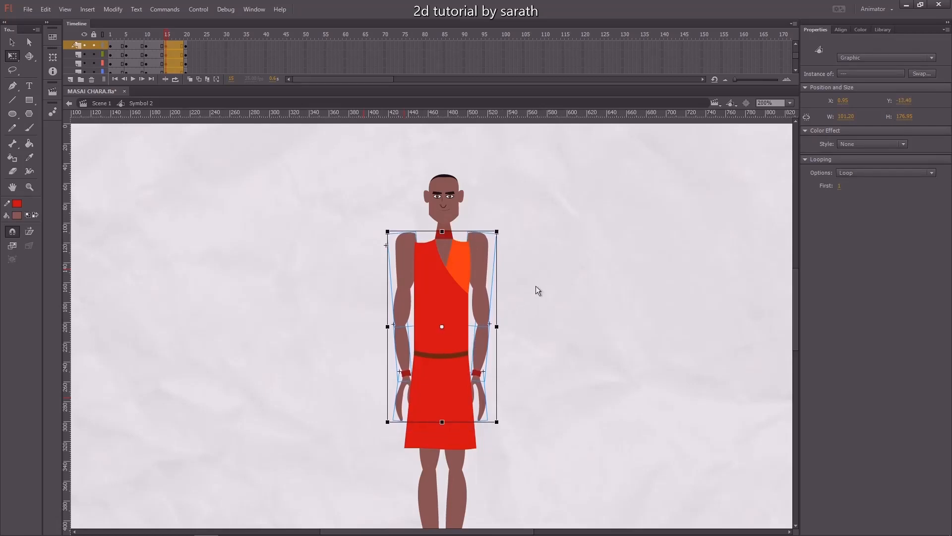
click(543, 293)
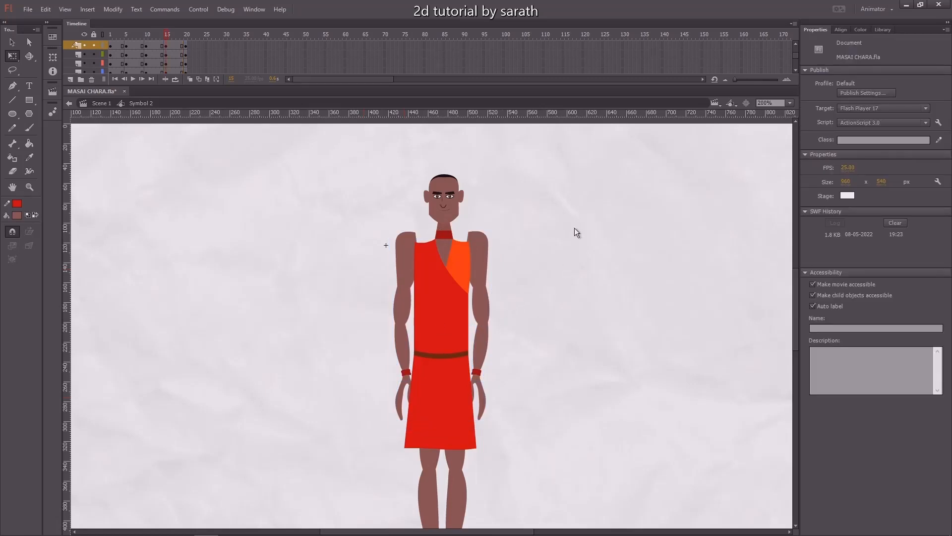
key(ctrl+s)
Create a classic tween across all layers' frames, enabling Sync and setting the ease to 100 out.
click(166, 37)
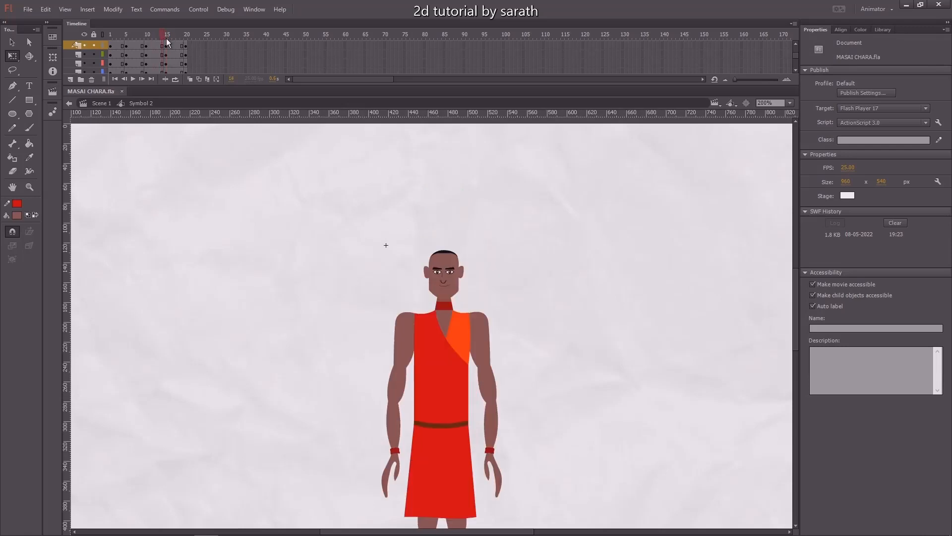
mouse_move(166, 37)
mouse_down()
mouse_move(194, 43)
mouse_move(134, 49)
mouse_move(195, 52)
mouse_move(175, 54)
mouse_up()
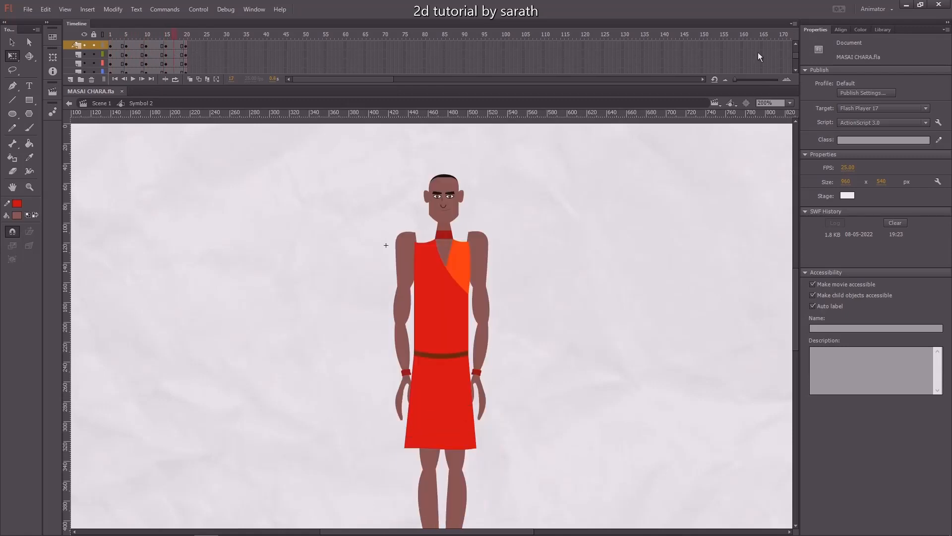
scroll(797, 60, down, 3)
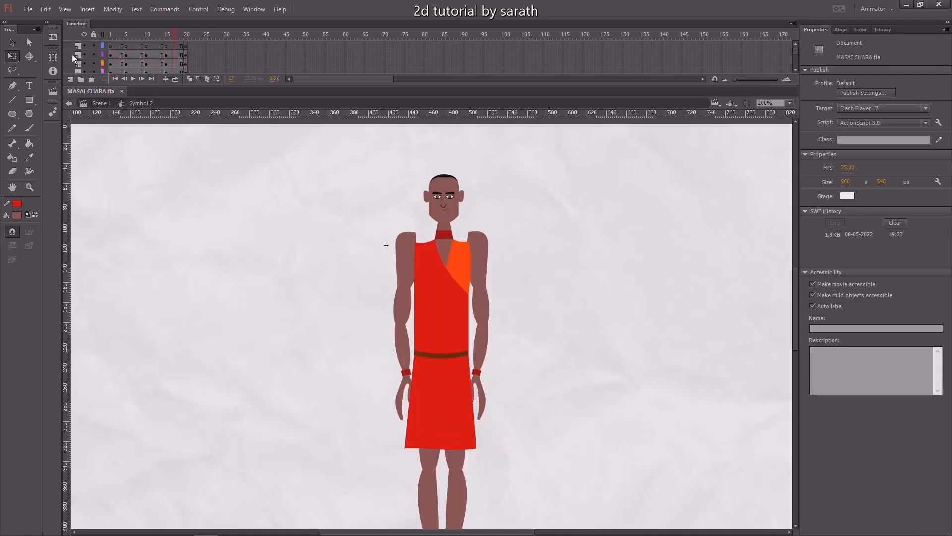
click(74, 55)
drag(797, 51, 796, 84)
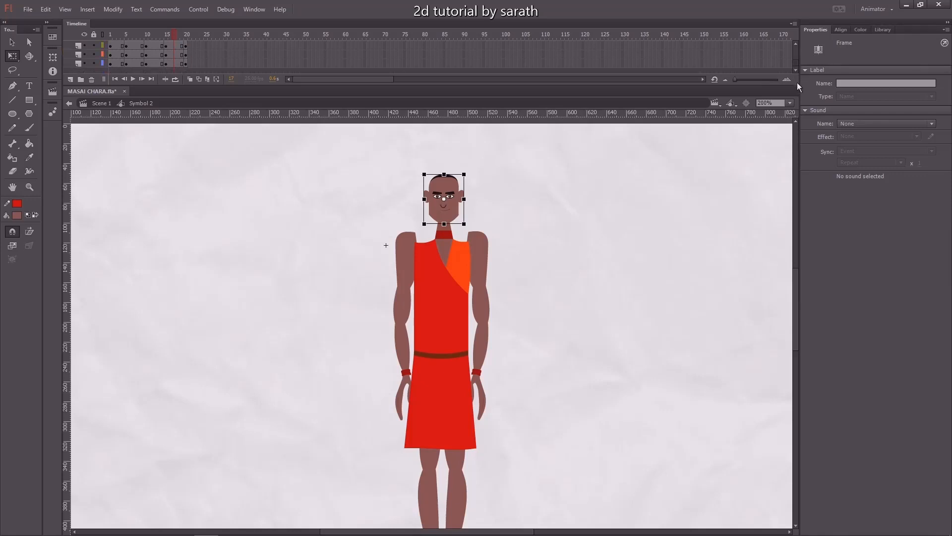
shift+click(76, 63)
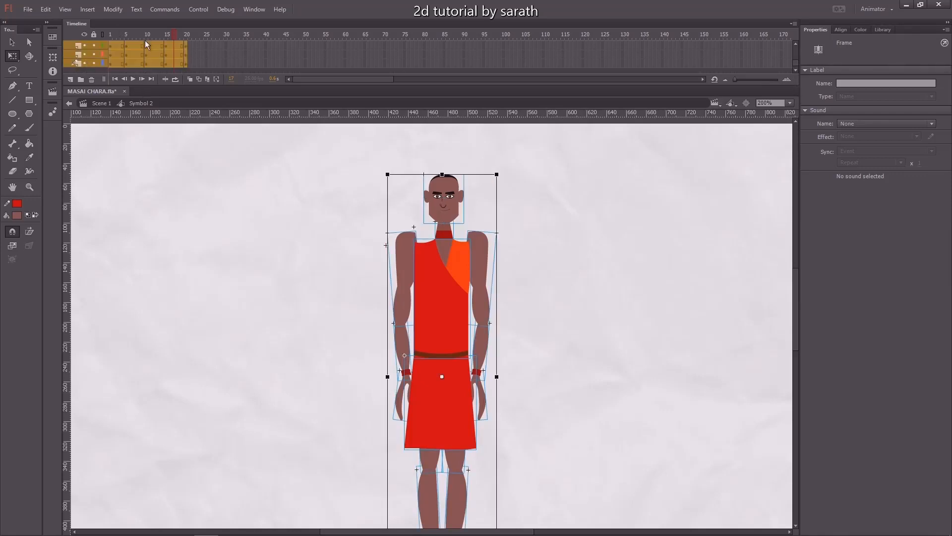
right_click(157, 55)
click(192, 84)
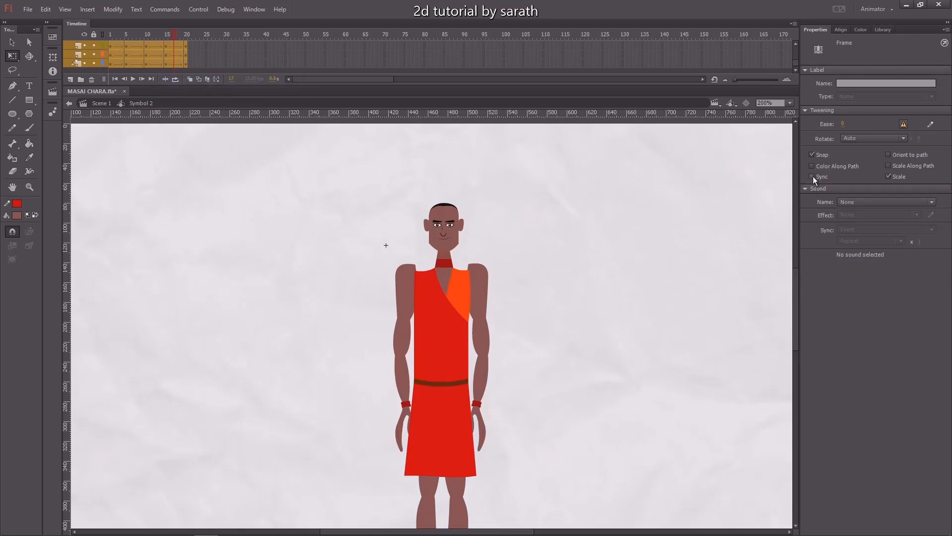
click(813, 177)
drag(844, 128, 858, 58)
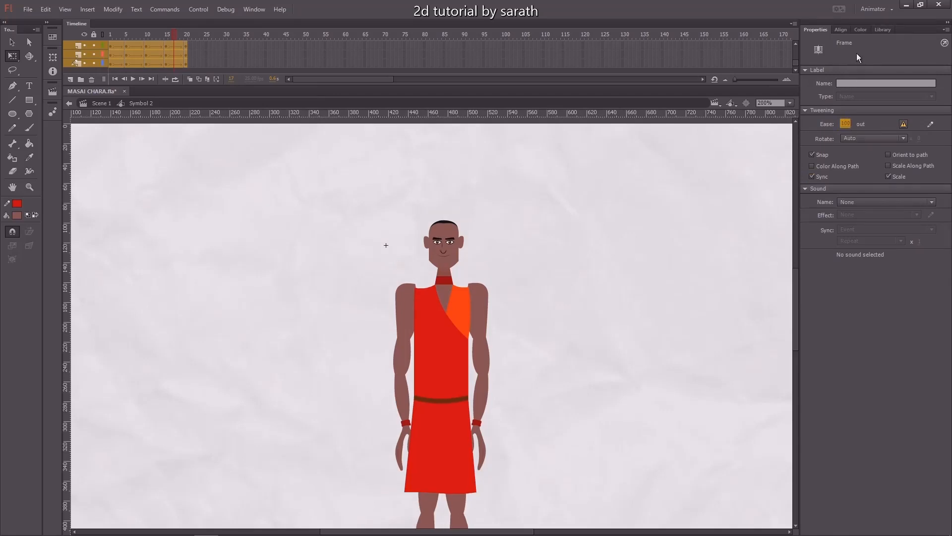
Play back and scrub the animation from frame 1 to preview the bounce.
drag(126, 35, 92, 47)
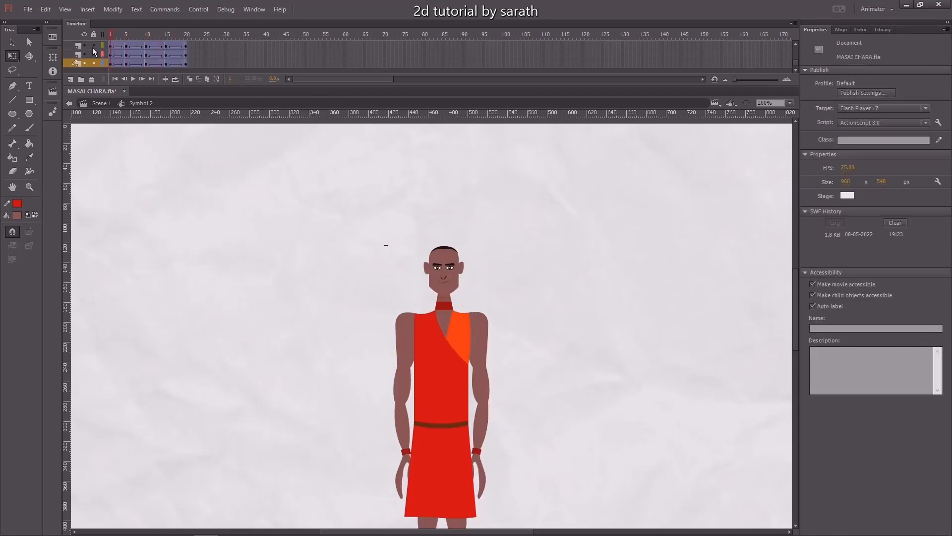
key(ctrl+minus)
key(Return)
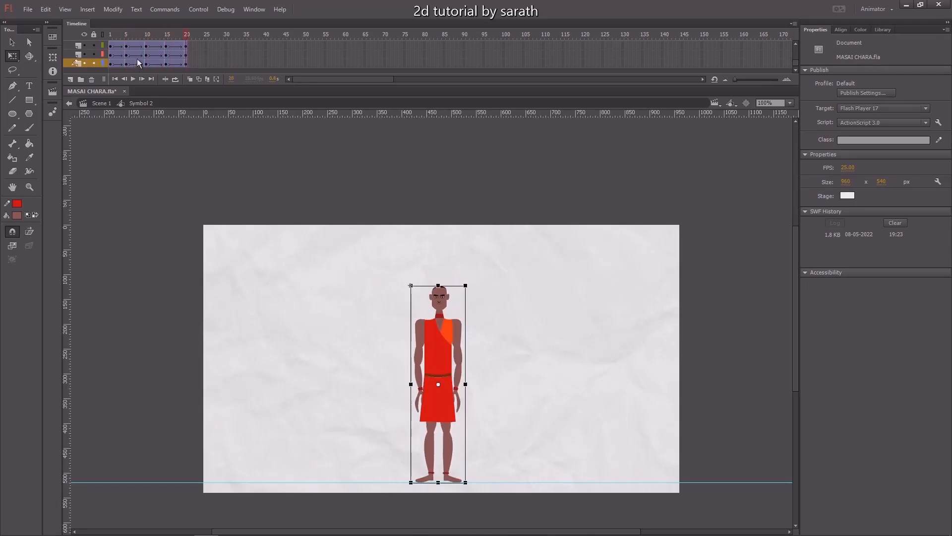
mouse_move(141, 36)
mouse_down()
mouse_move(105, 42)
mouse_move(126, 46)
mouse_up()
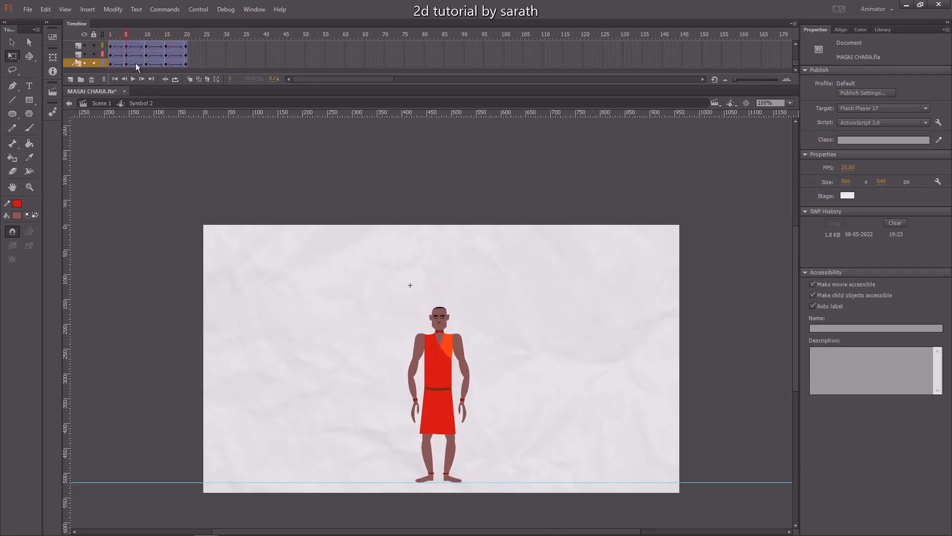
click(137, 32)
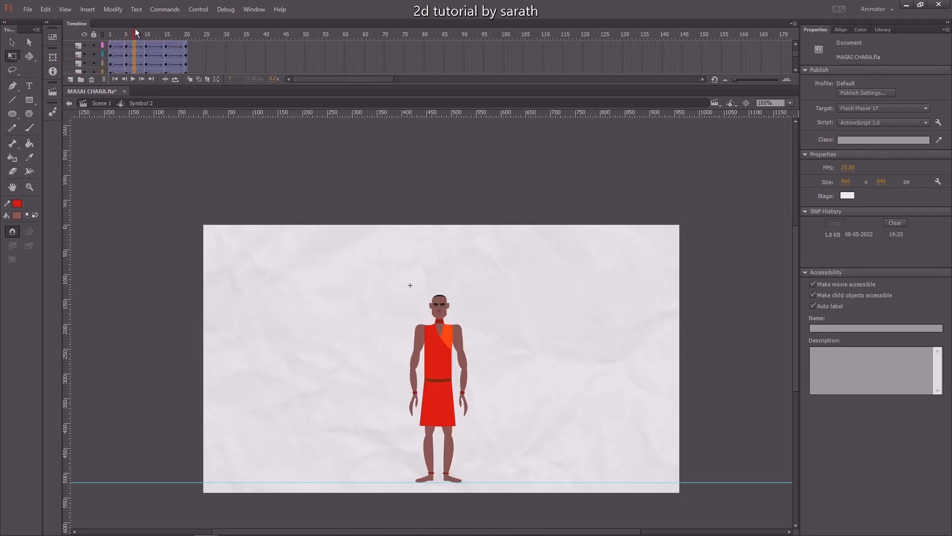
Set the tweens starting at frame 8 to ease in, then play back the animation.
drag(135, 29, 138, 56)
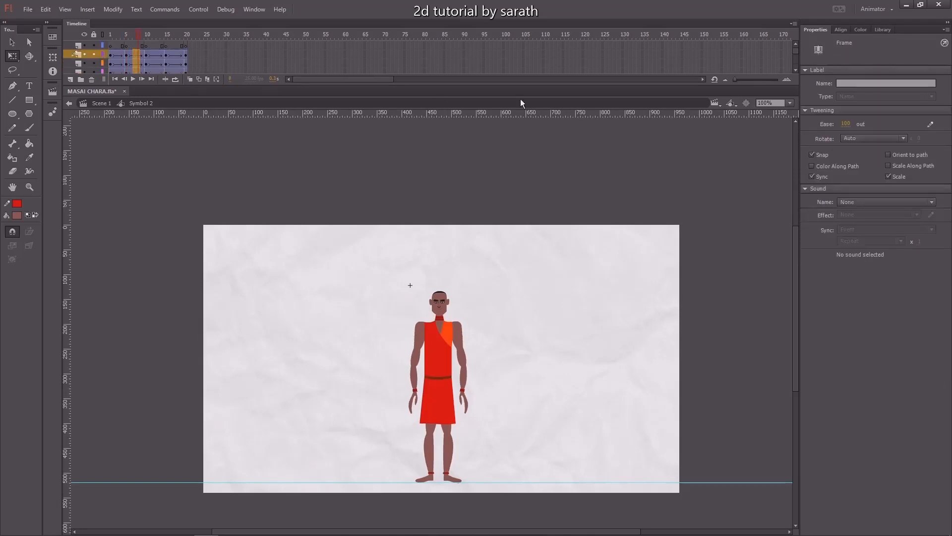
drag(845, 124, 848, 184)
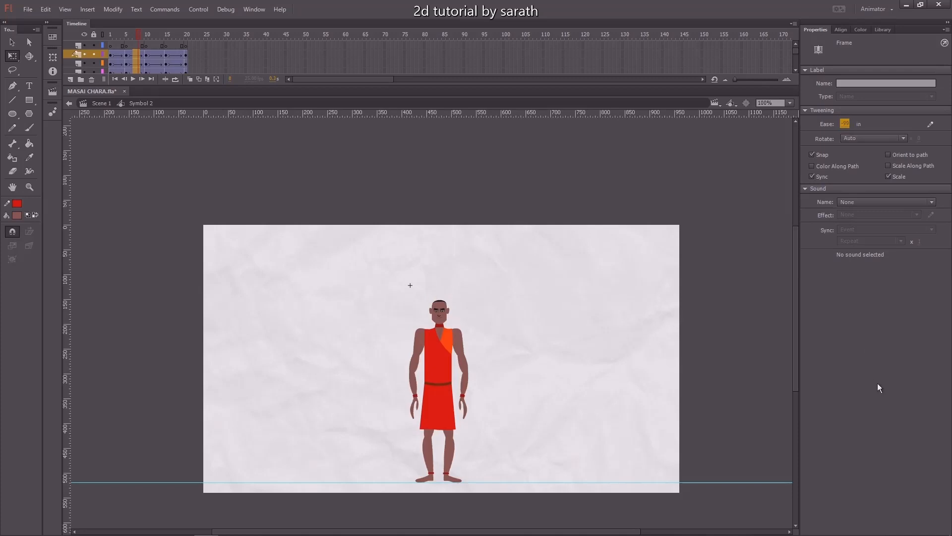
drag(849, 124, 854, 200)
drag(125, 44, 172, 128)
drag(844, 122, 862, 371)
key(Return)
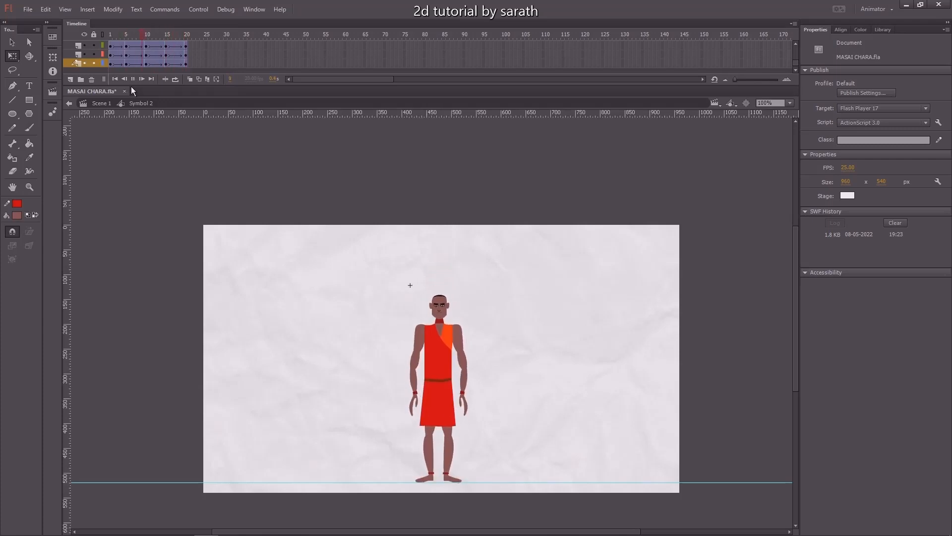
Play back and scrub the timeline to preview the bounce animation.
key(Return)
drag(115, 41, 141, 43)
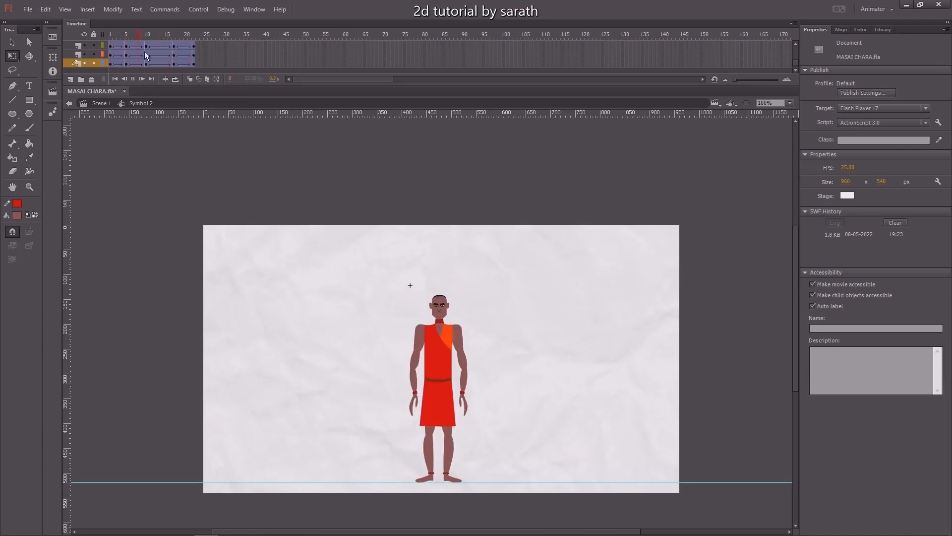
key(Return)
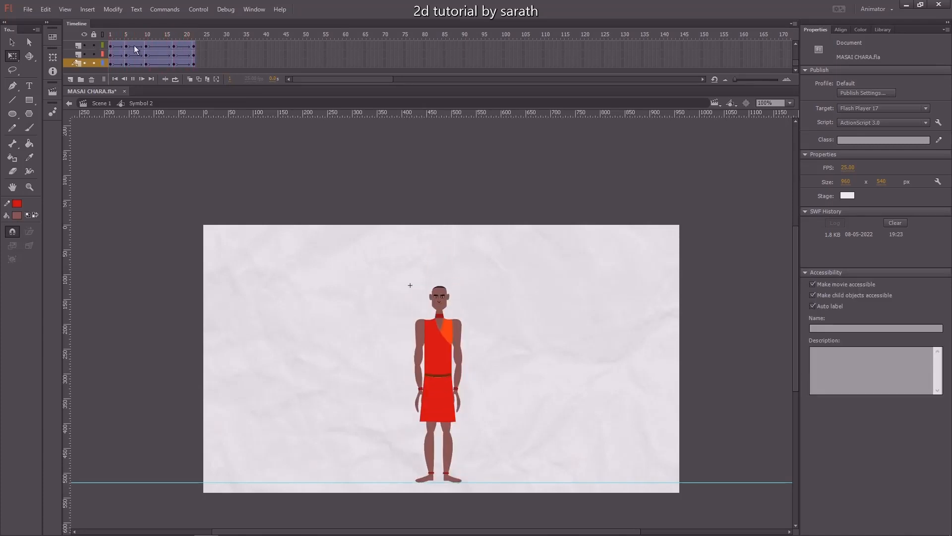
At frame 17, select all the character's parts and nudge them up three pixels.
drag(148, 35, 174, 39)
key(ctrl+a)
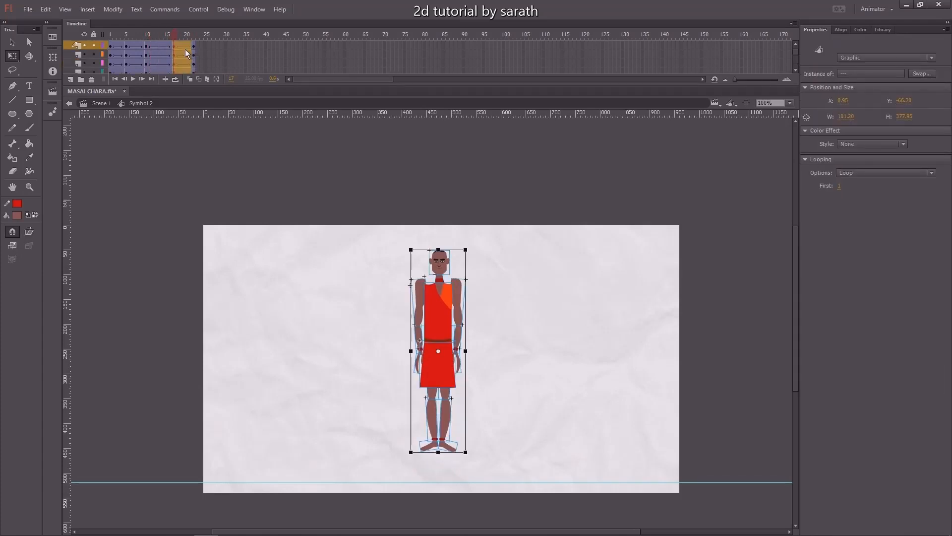
key(Up)
key(Up)
key(Up)
key(Up)
key(Up)
key(Up)
key(Up)
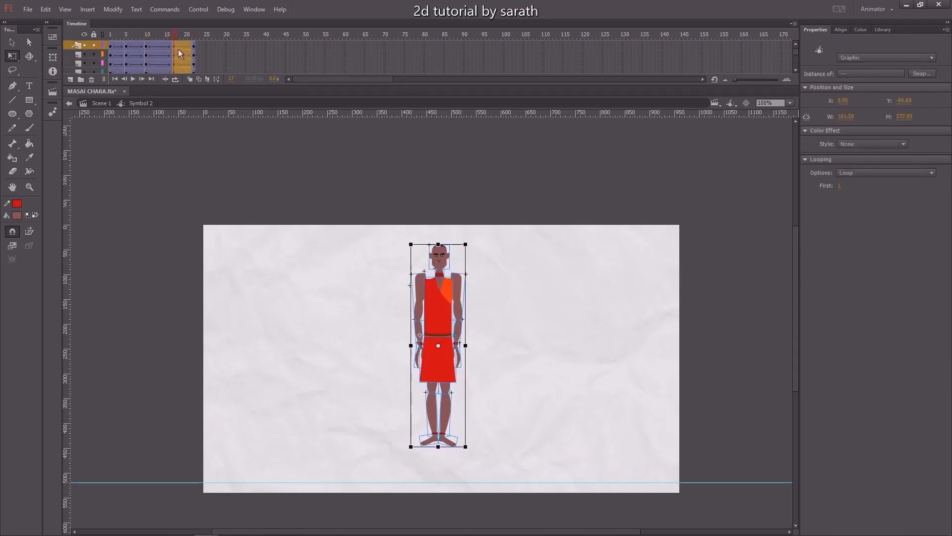
Play back the animation, return the playhead to frame 1, and save the file.
key(Return)
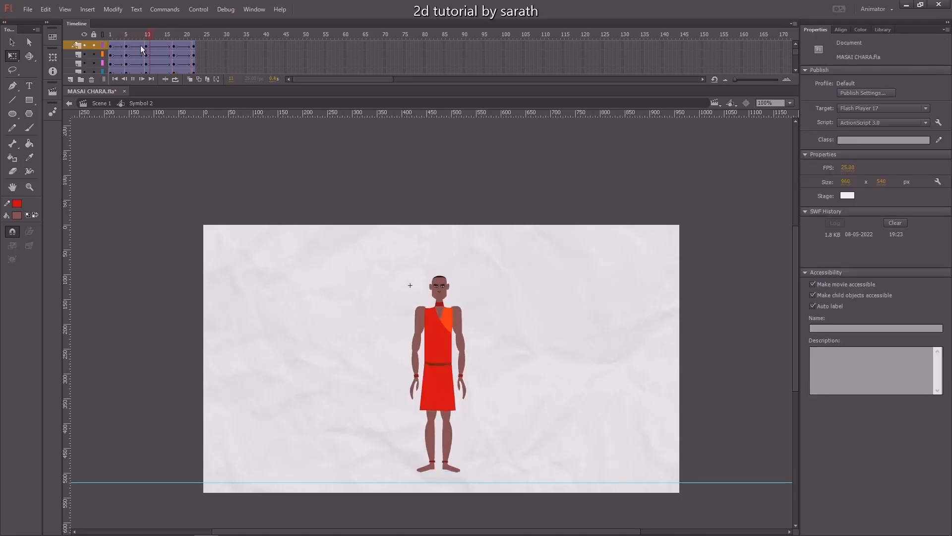
click(168, 32)
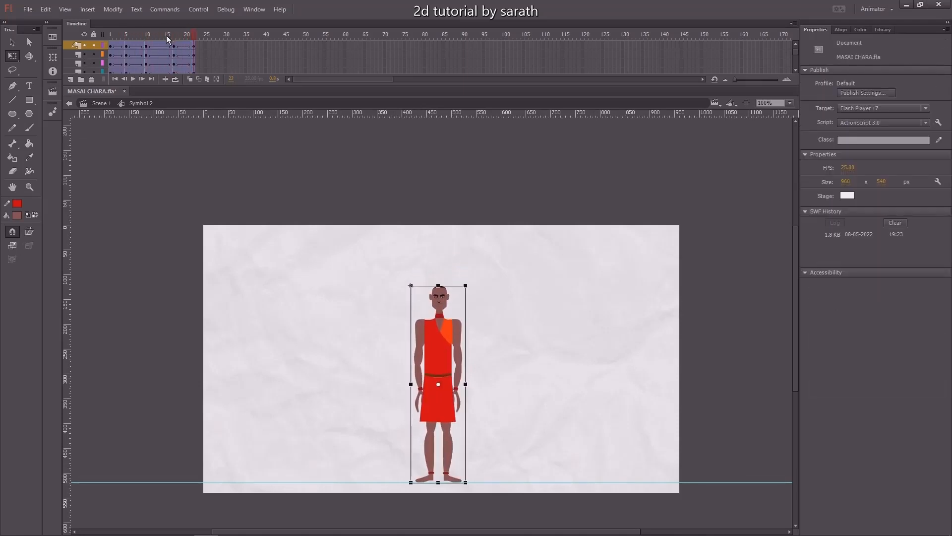
key(Return)
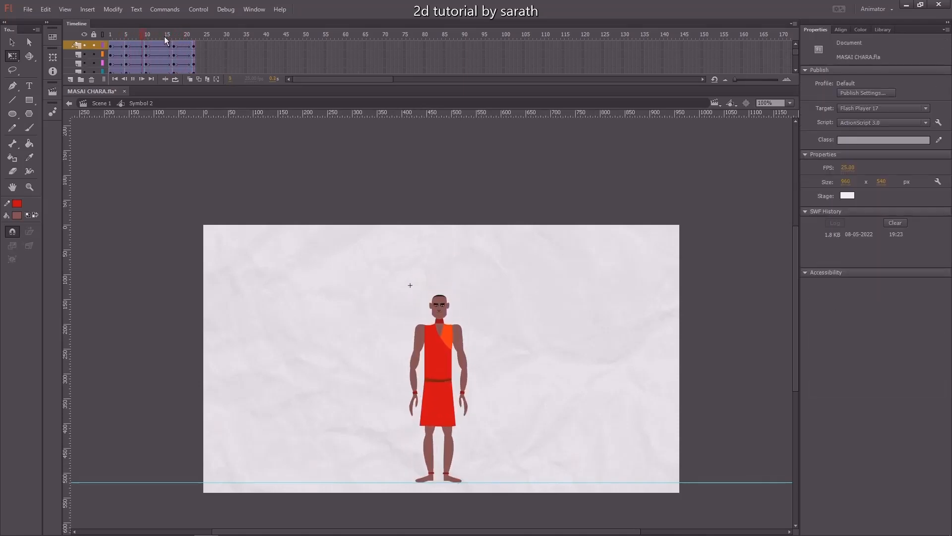
drag(166, 35, 76, 56)
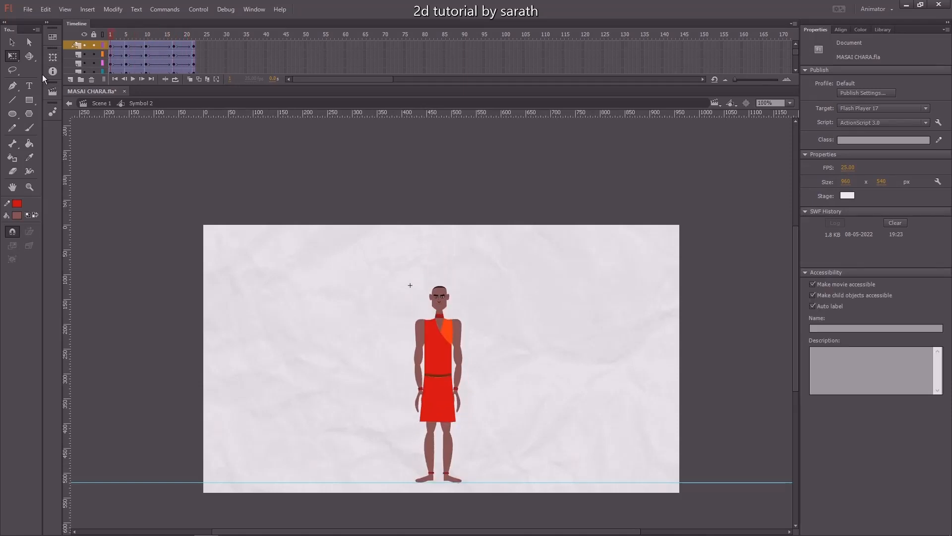
key(ctrl+s)
Preview the animation playback at zoomed-in and 100% views.
key(ctrl+=)
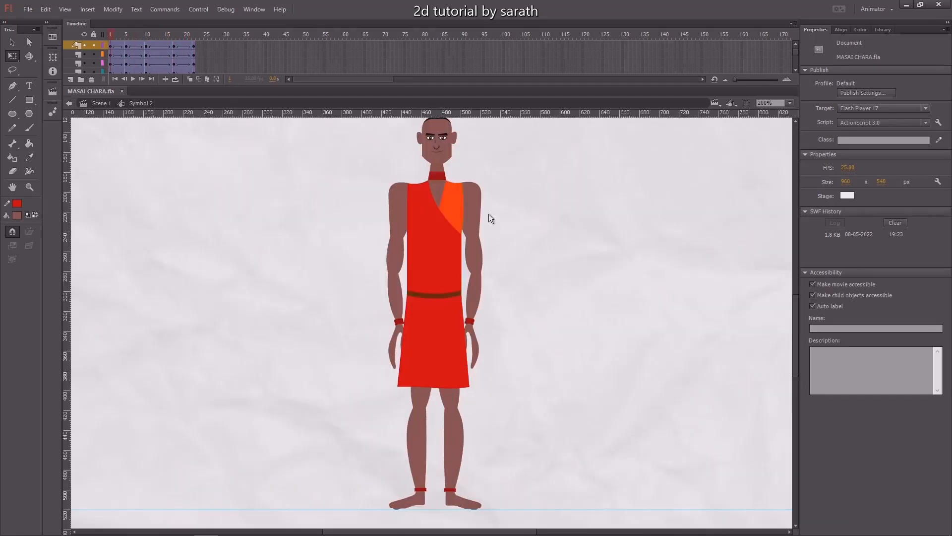
drag(113, 33, 210, 60)
key(ctrl+1)
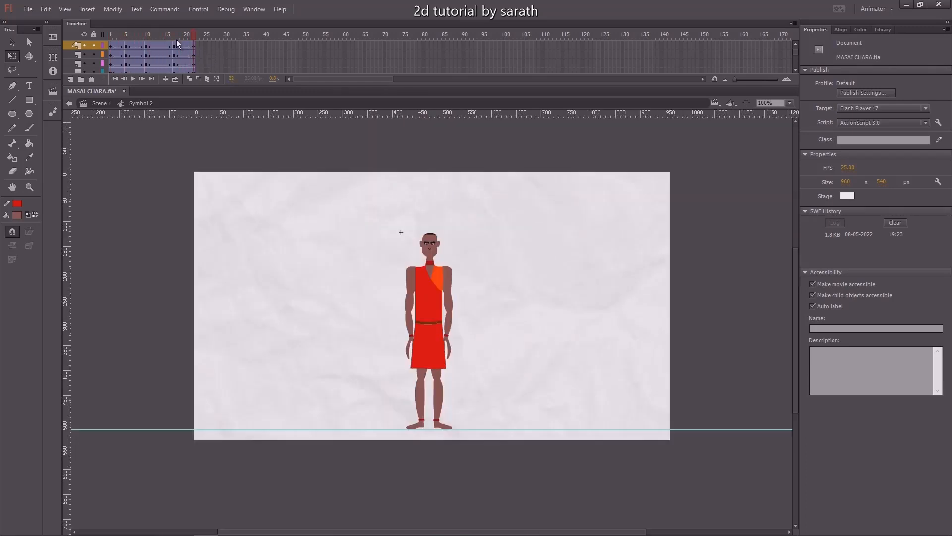
key(Return)
key(Return)
drag(144, 37, 110, 40)
Step through frames 5, 10 and 17 and inspect the torso's position at a closer zoom.
key(v)
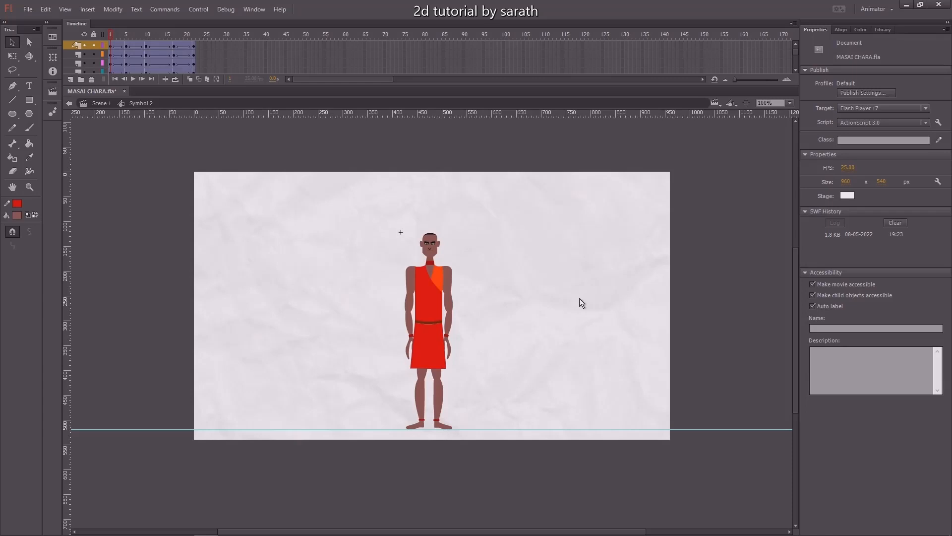
key(ctrl+equal)
click(126, 38)
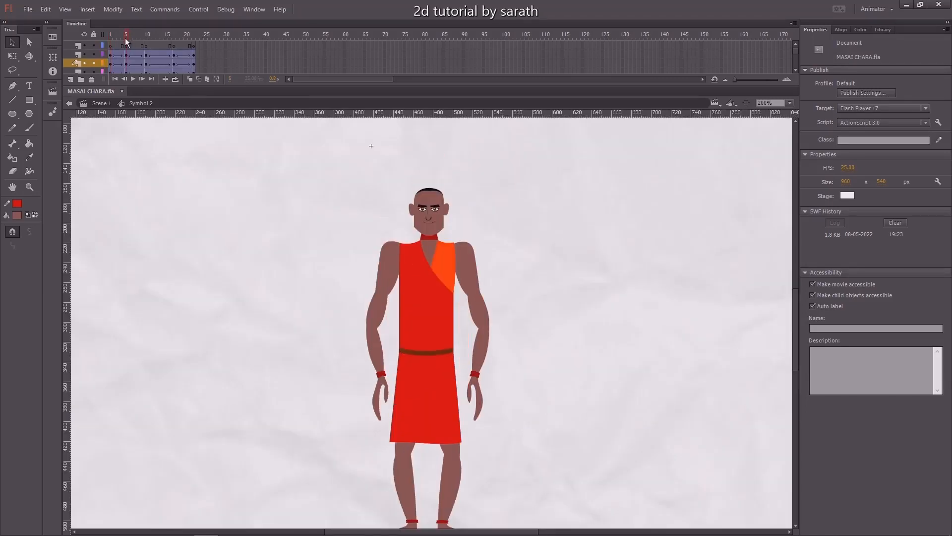
click(146, 38)
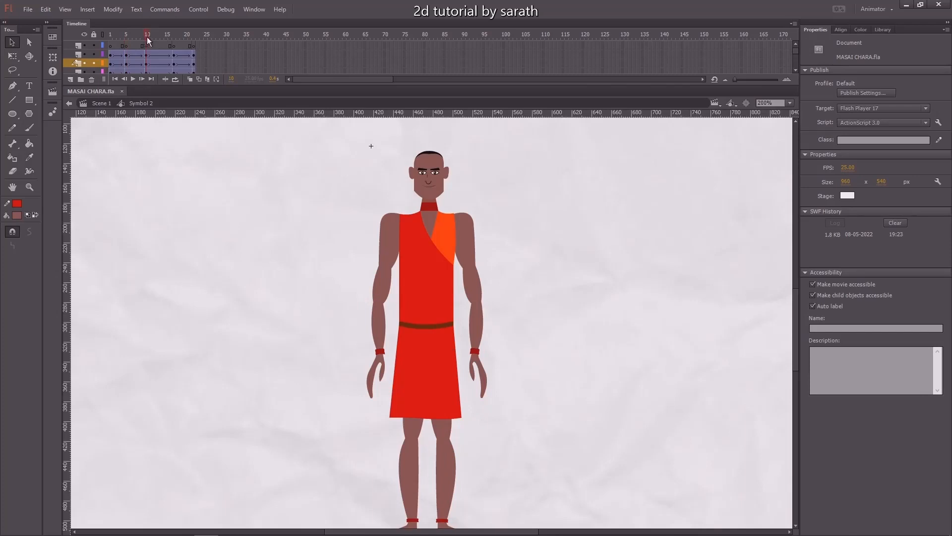
click(173, 38)
drag(356, 166, 334, 266)
click(385, 239)
key(ctrl+equal)
drag(375, 224, 367, 237)
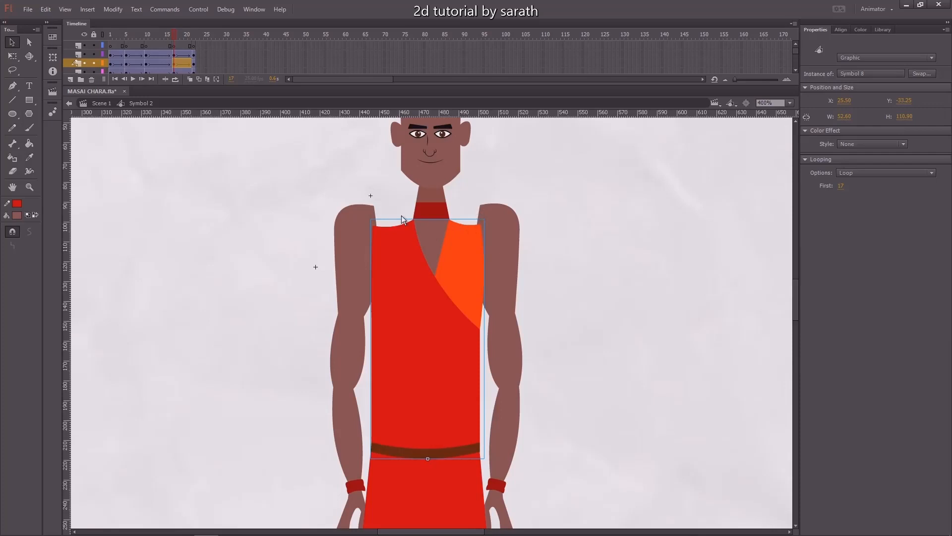
click(388, 192)
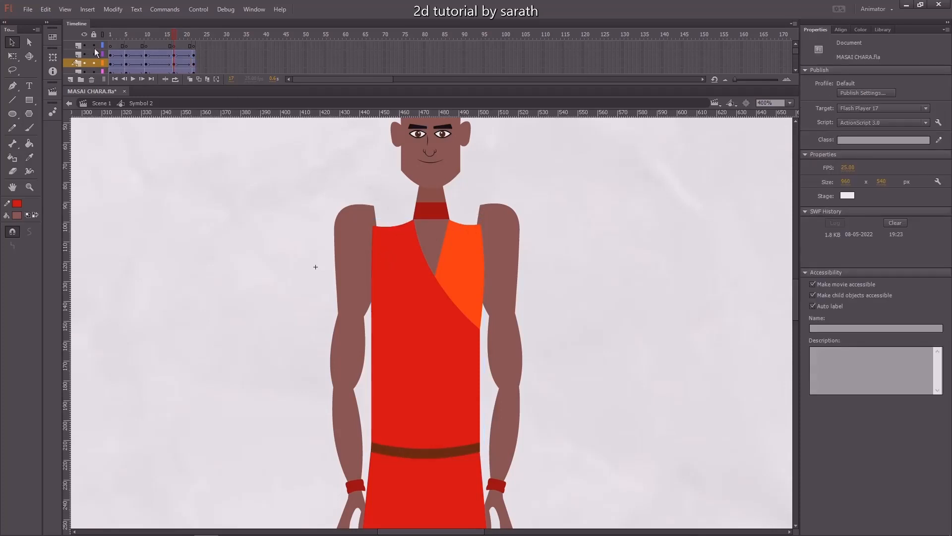
Copy the frames of the torso layer.
click(72, 44)
right_click(169, 43)
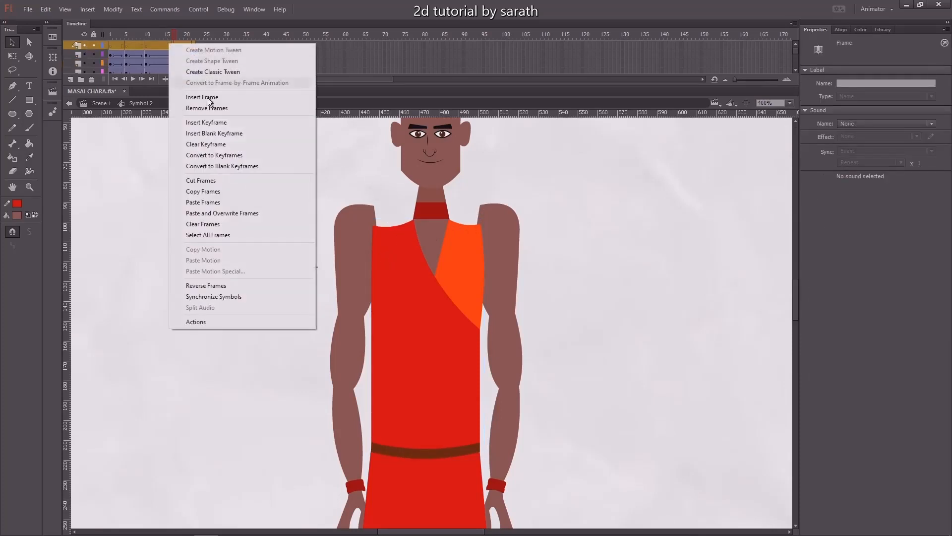
click(222, 191)
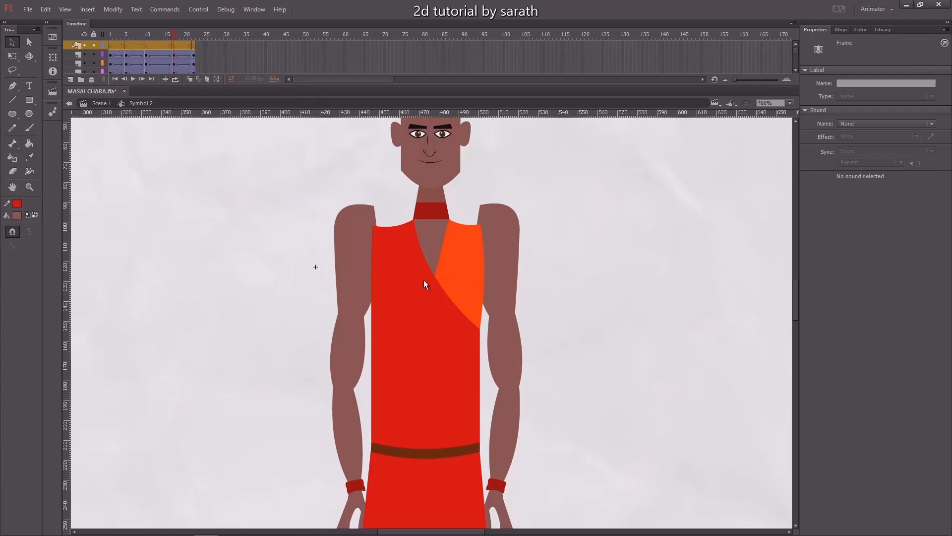
Open the torso symbol for editing, add a new layer, and paste the copied frames into it.
click(416, 293)
double_click(417, 294)
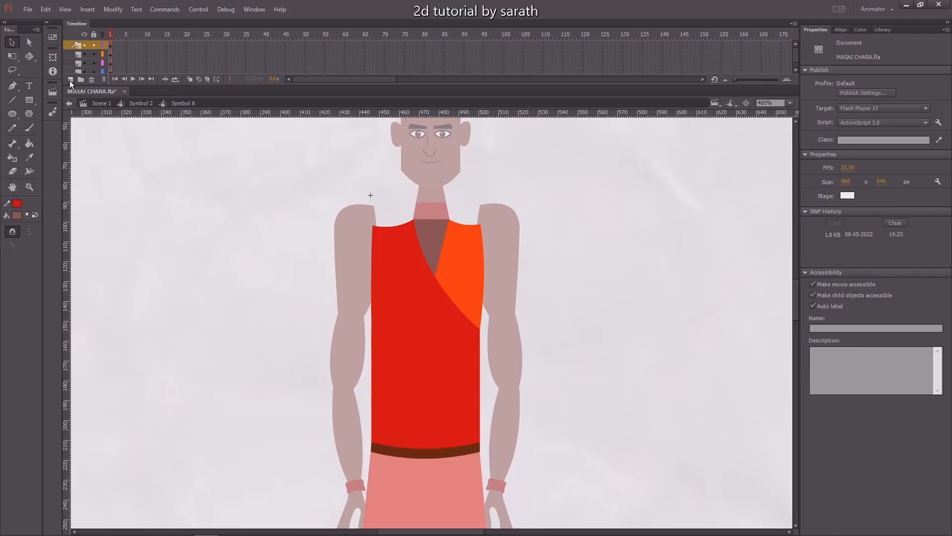
click(400, 281)
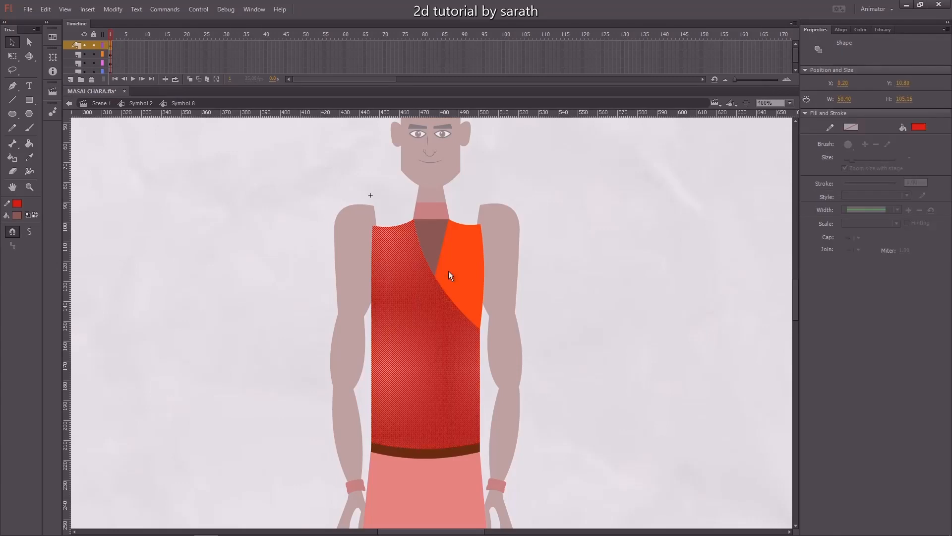
click(448, 271)
click(425, 353)
click(458, 446)
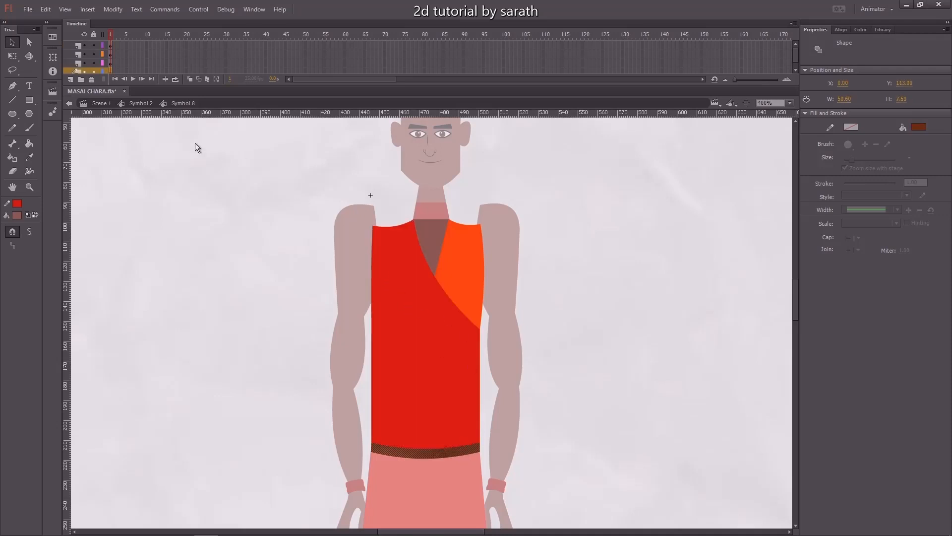
click(69, 44)
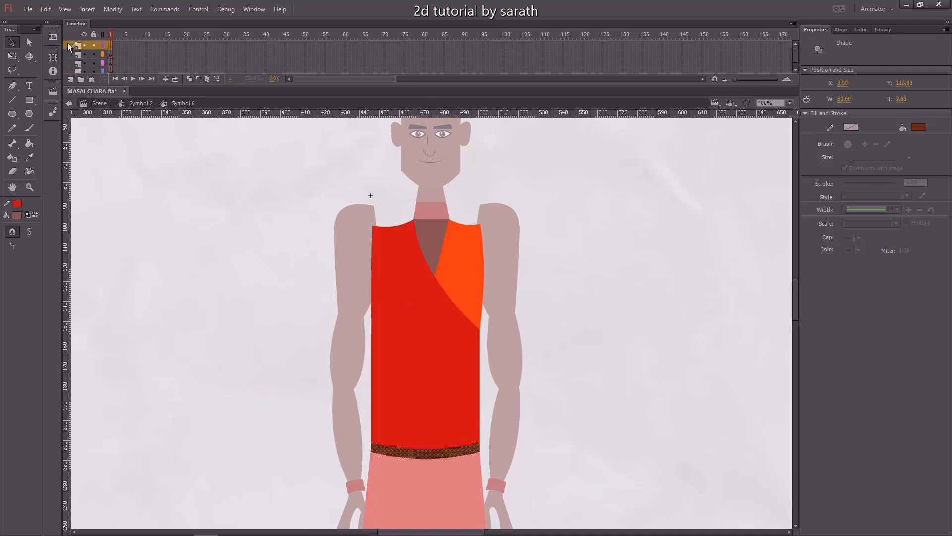
click(70, 80)
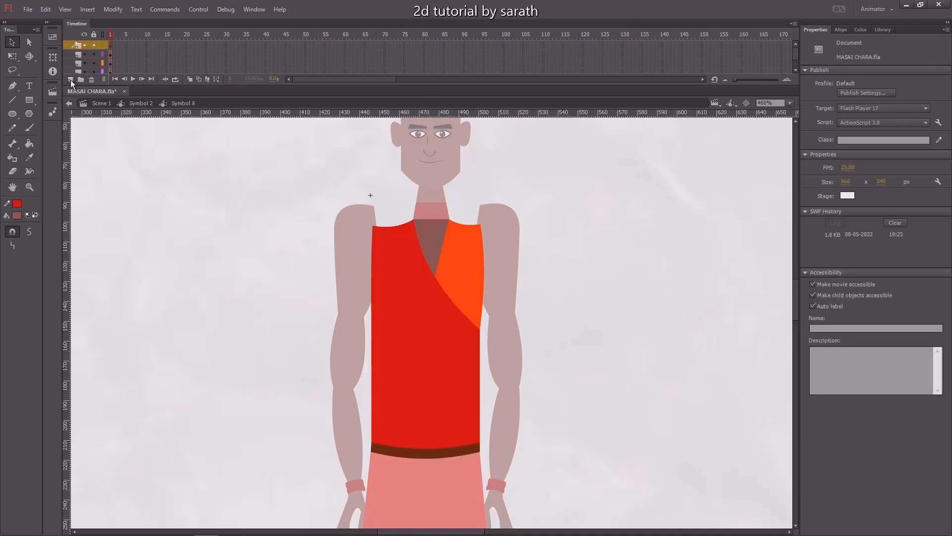
right_click(111, 46)
click(170, 207)
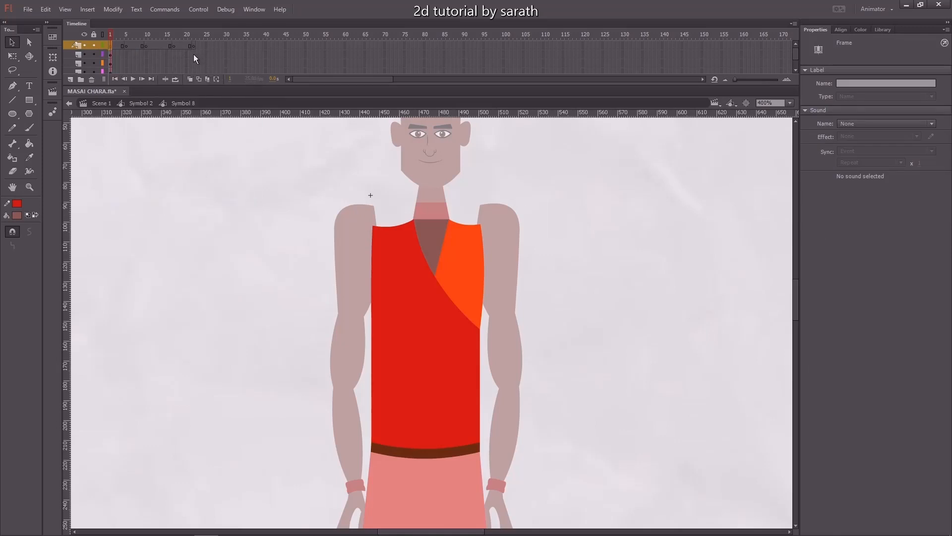
Extend the torso symbol's remaining layers to frame 20.
drag(193, 54, 186, 96)
key(F5)
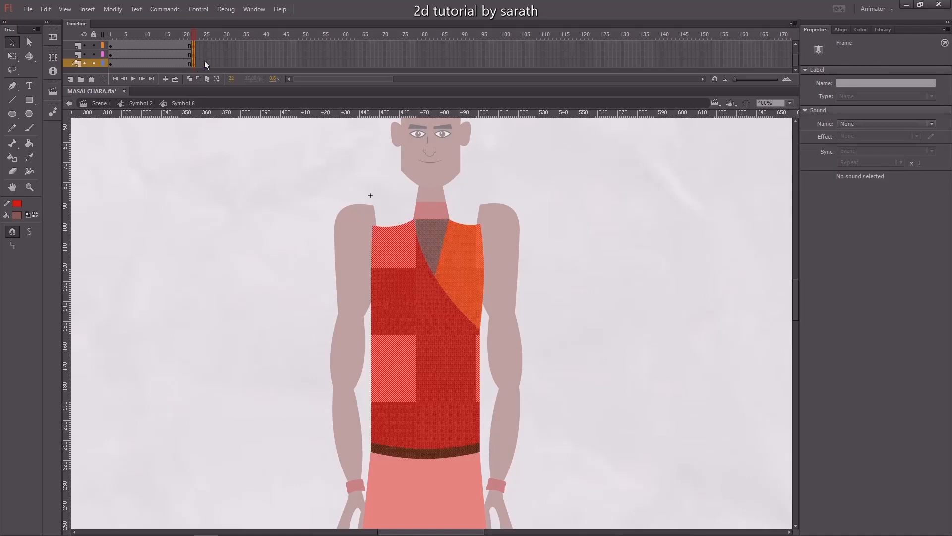
drag(797, 59, 796, 51)
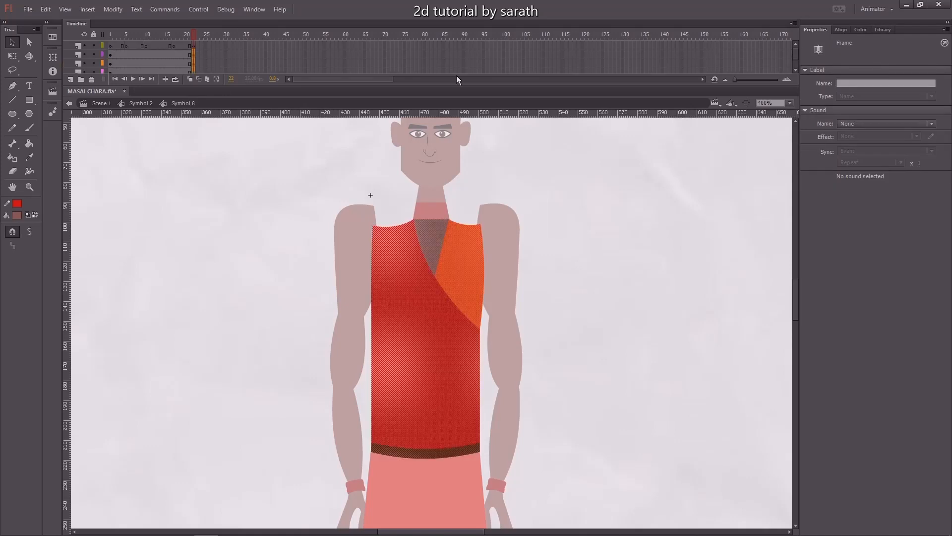
Insert keyframes at frames 10 and 17 on the red and orange cloth layers.
click(147, 35)
click(403, 251)
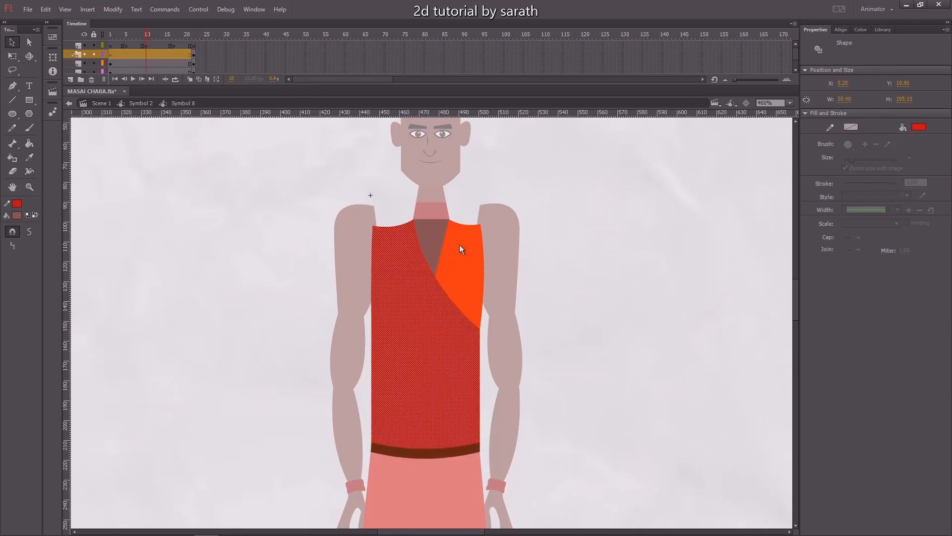
click(461, 246)
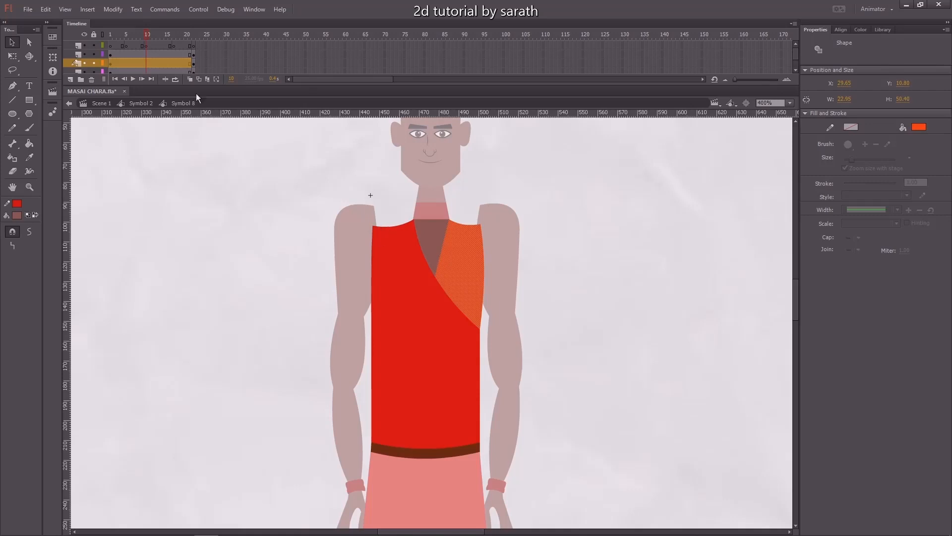
drag(145, 55, 175, 63)
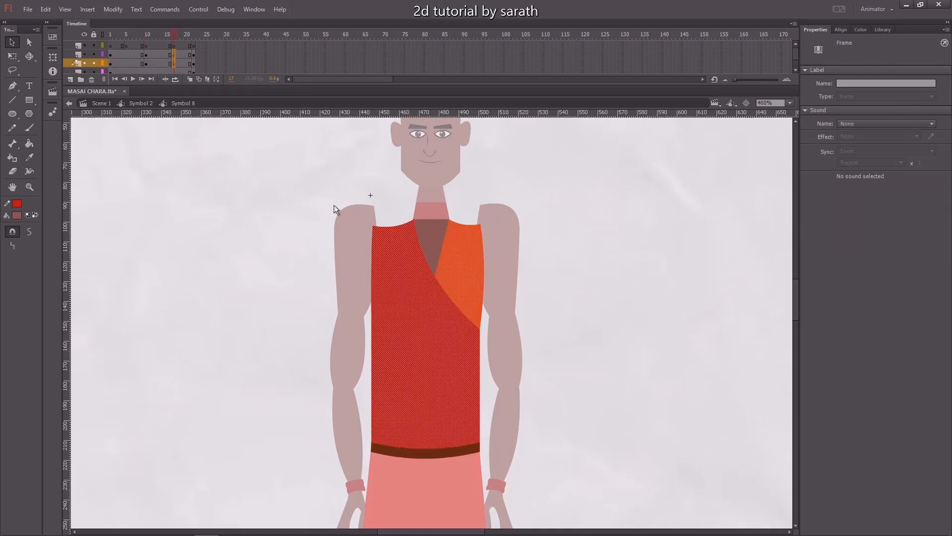
At frame 17, pull the cloth's shoulder corners and neckline edges upward to follow the raised shoulders.
key(ctrl+=)
click(261, 222)
drag(276, 183, 281, 354)
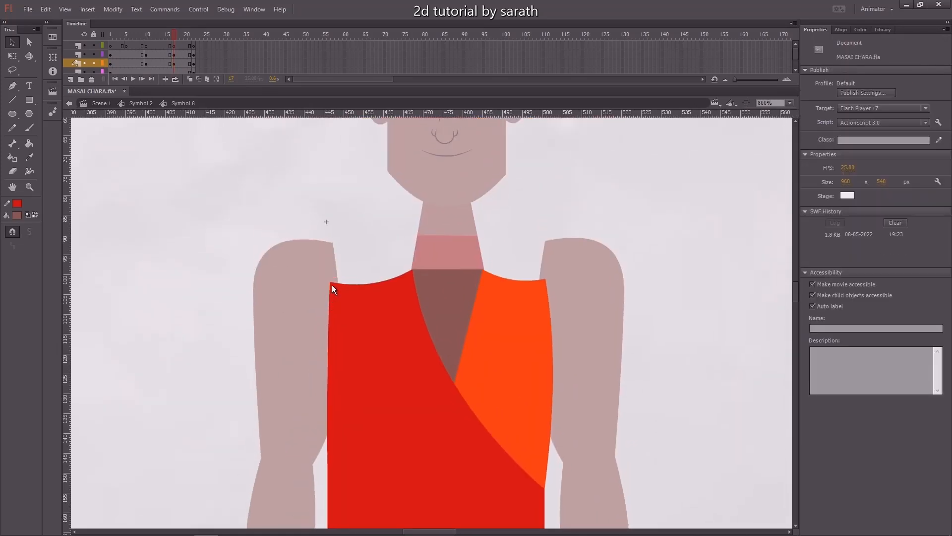
drag(330, 281, 332, 242)
drag(377, 275, 376, 261)
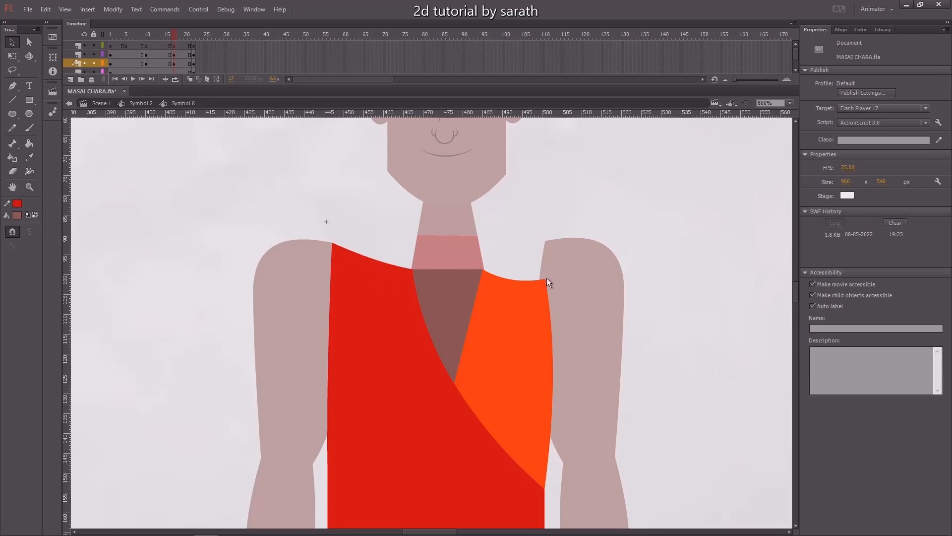
drag(547, 279, 527, 254)
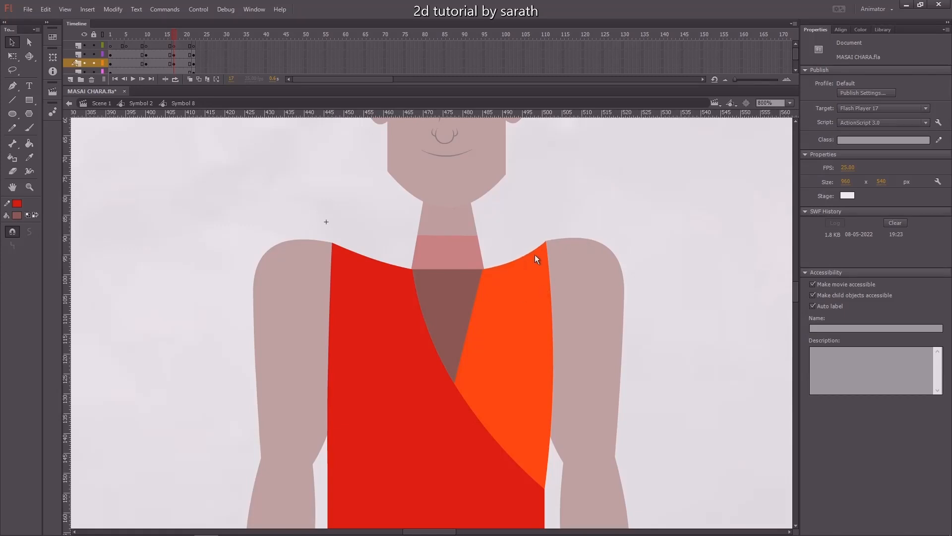
drag(532, 252, 528, 249)
drag(381, 262, 387, 261)
drag(599, 211, 578, 198)
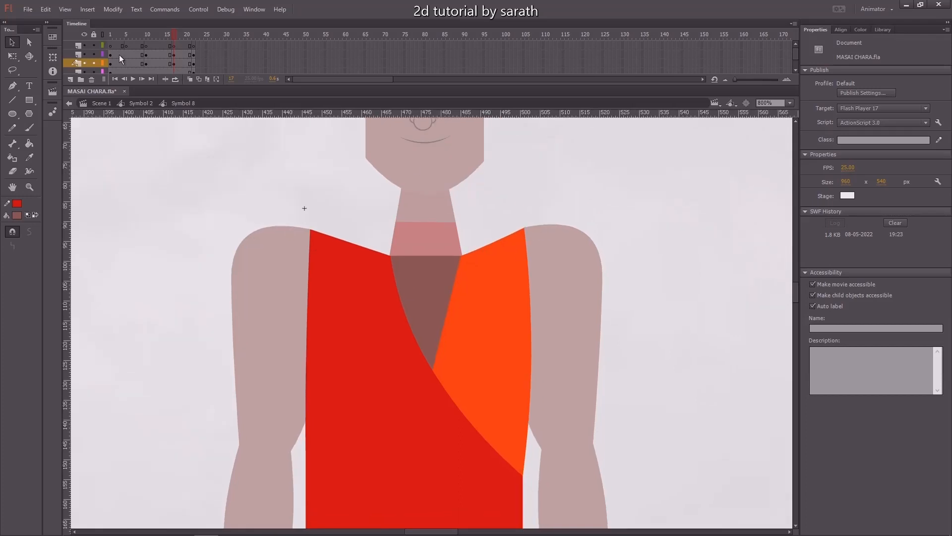
Select the cloth layers' frames and create a shape tween across them.
drag(169, 37, 176, 38)
drag(112, 56, 188, 63)
right_click(187, 62)
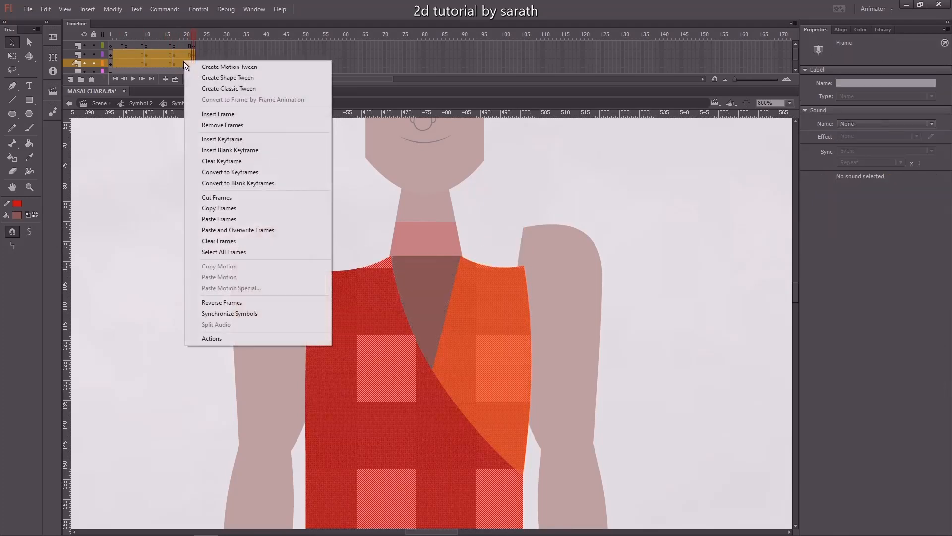
click(228, 77)
Scrub the cloth tween, return to the character symbol, and select a torso tween frame.
drag(191, 33, 194, 51)
double_click(185, 170)
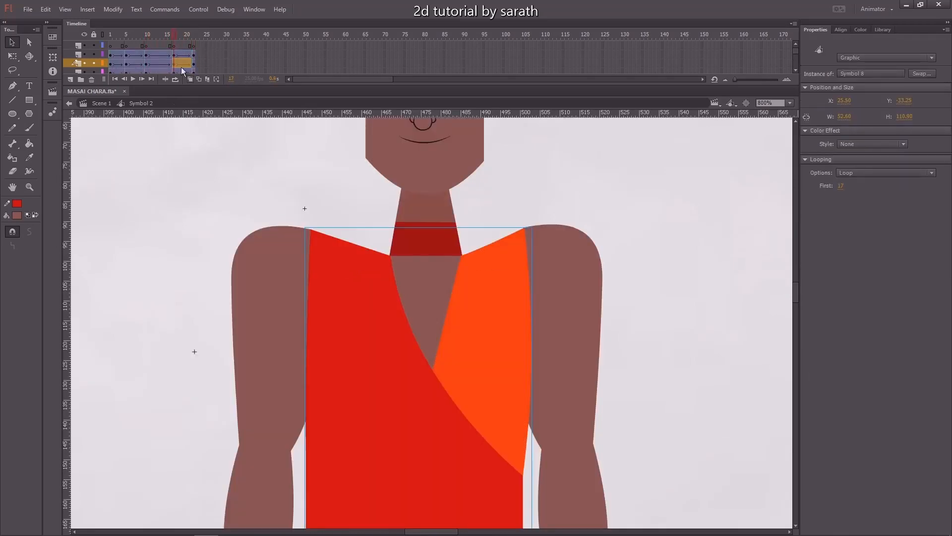
click(157, 54)
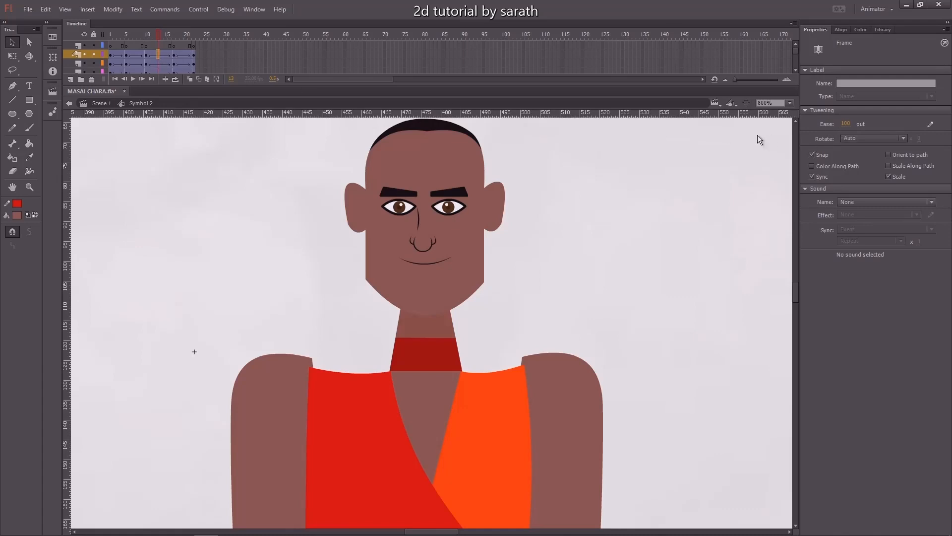
Scrub through the torso tween frames to check the eased bounce motion.
click(183, 54)
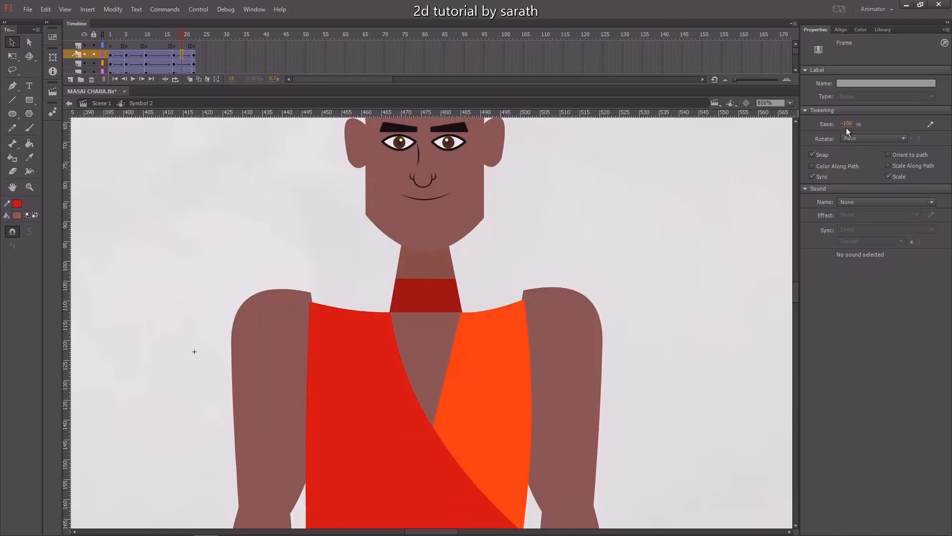
click(147, 35)
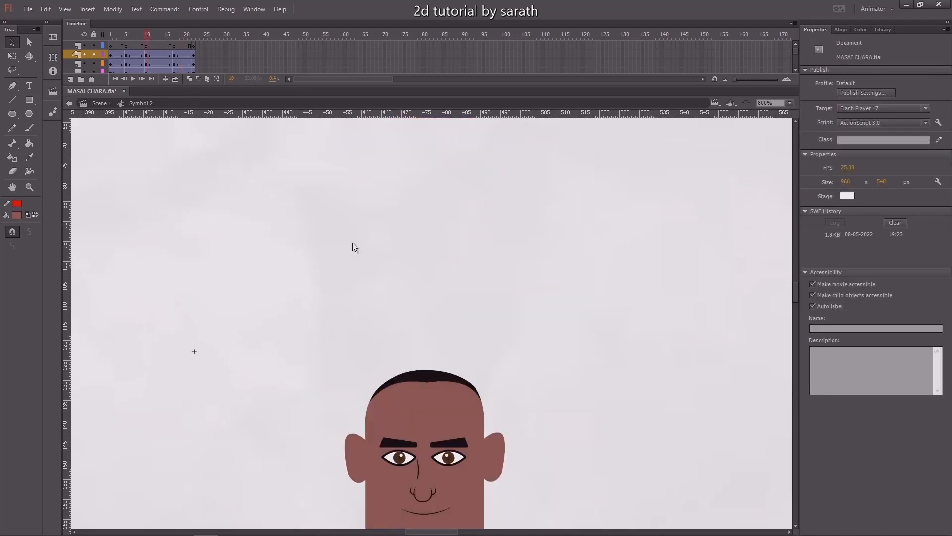
scroll(372, 244, down, 5)
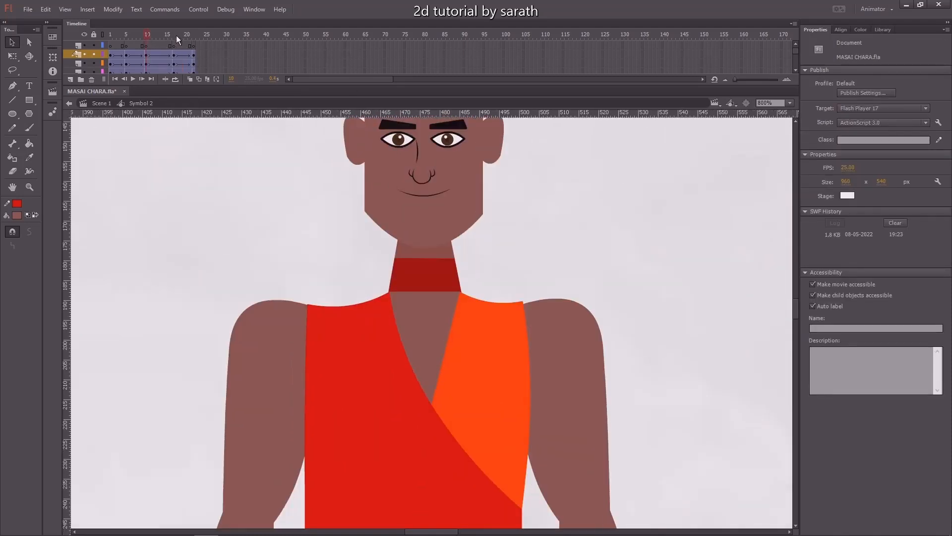
click(176, 35)
scroll(276, 388, up, 4)
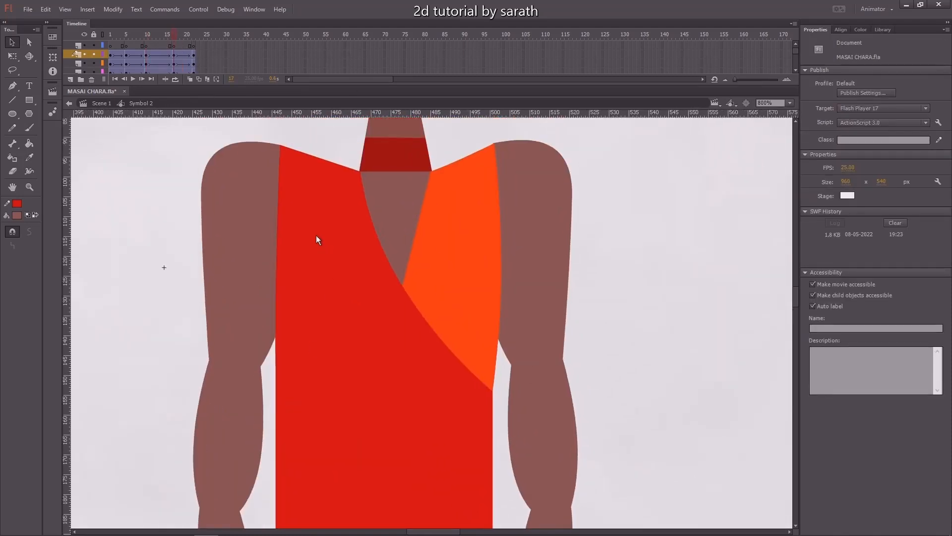
Open the cloth symbol, select its first tween and set its ease to 100 out.
double_click(319, 243)
click(162, 63)
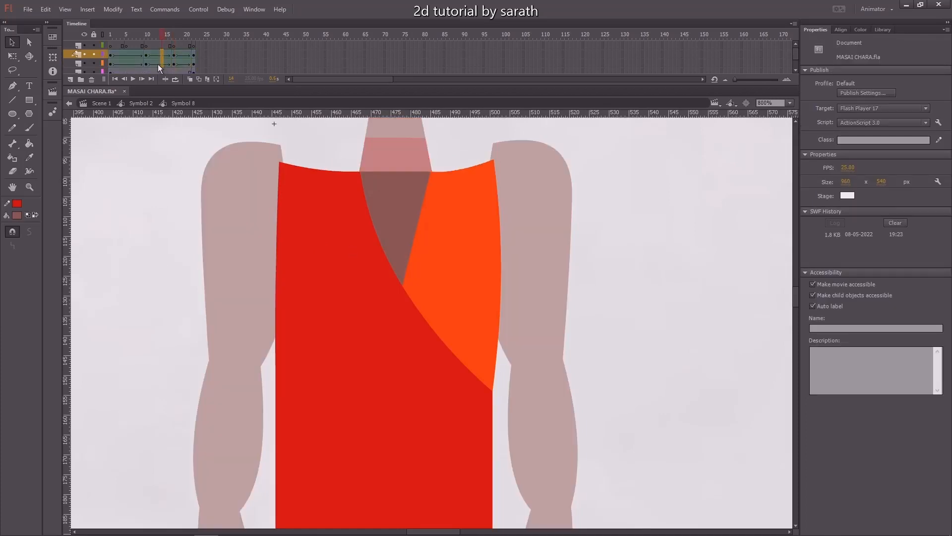
drag(845, 124, 869, 40)
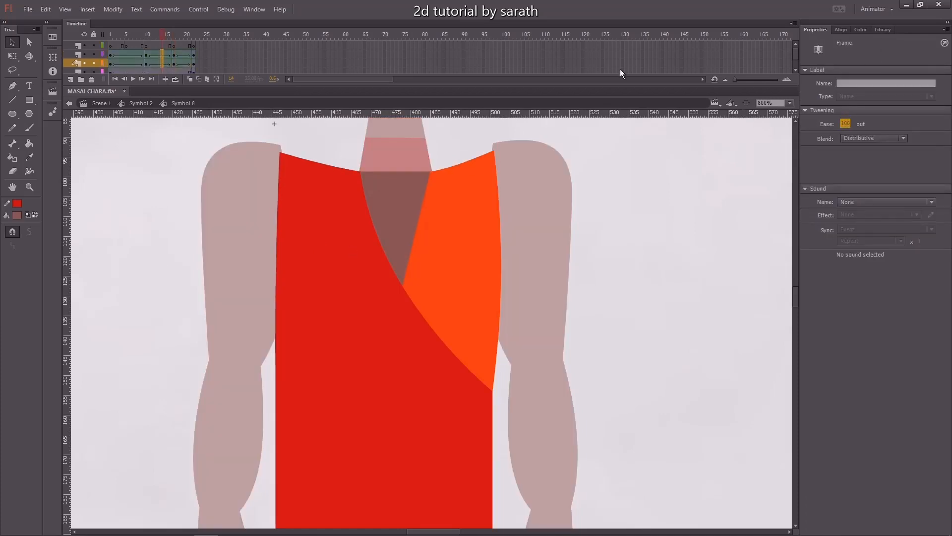
Return to the character symbol and play the bounce animation to review it.
click(183, 63)
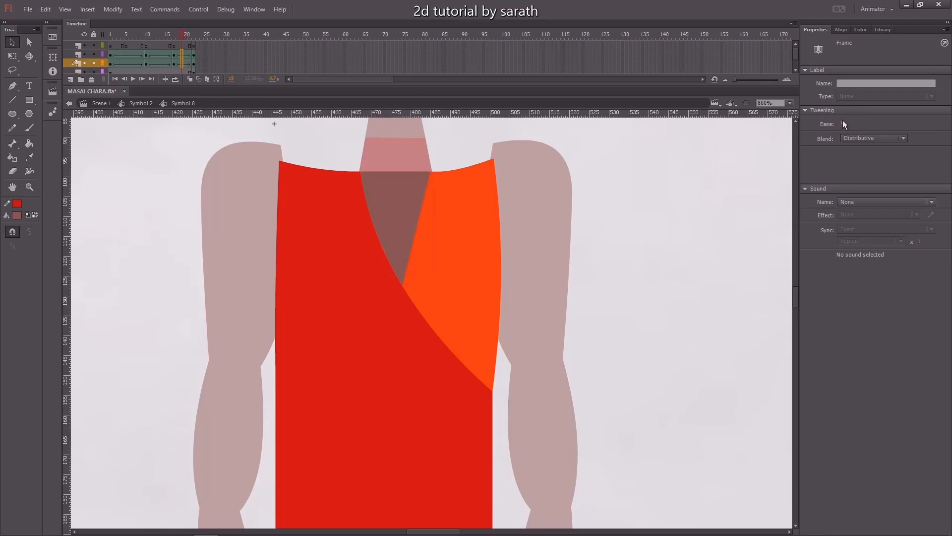
click(134, 34)
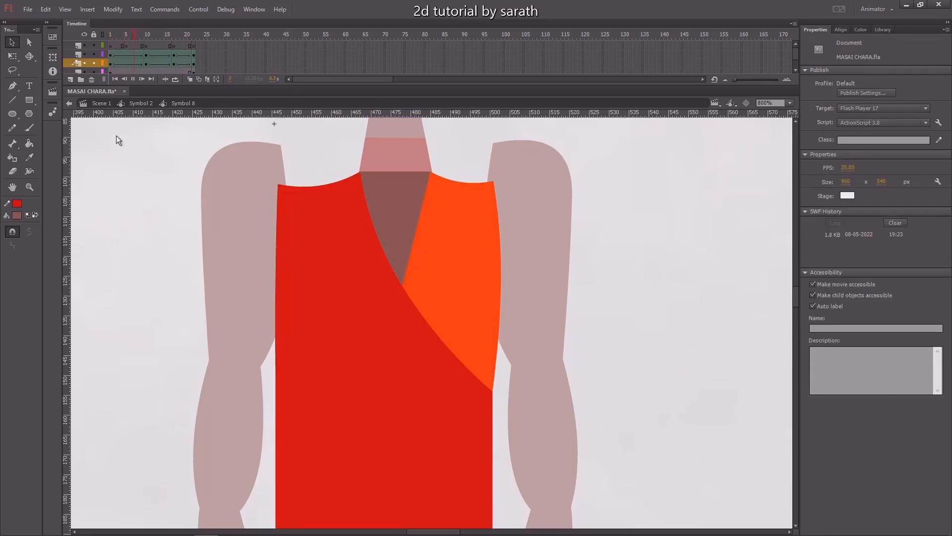
key(ctrl+minus)
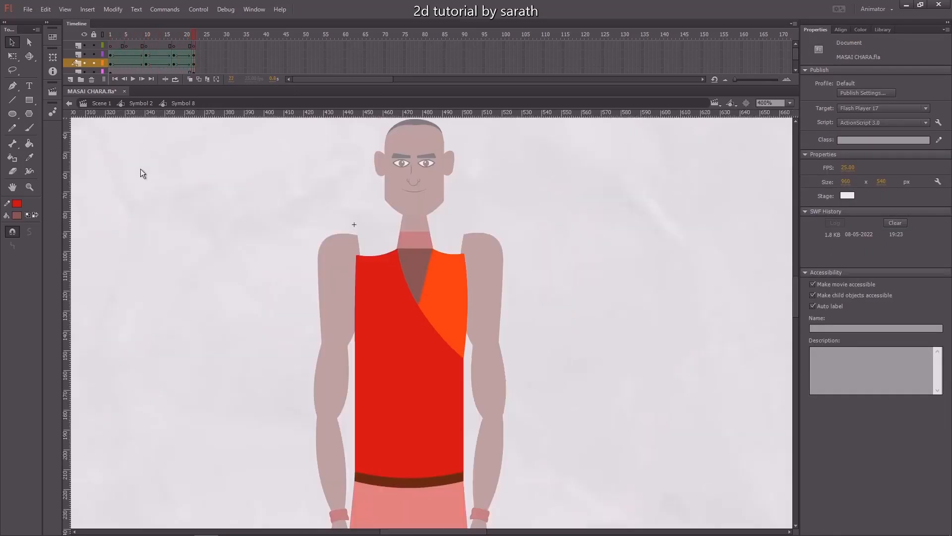
double_click(165, 182)
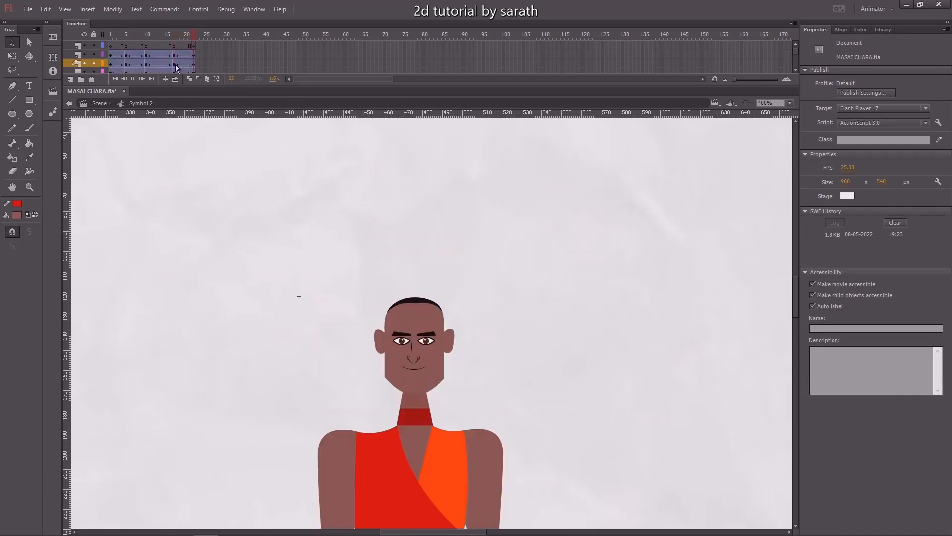
drag(178, 40, 214, 50)
key(ctrl+minus)
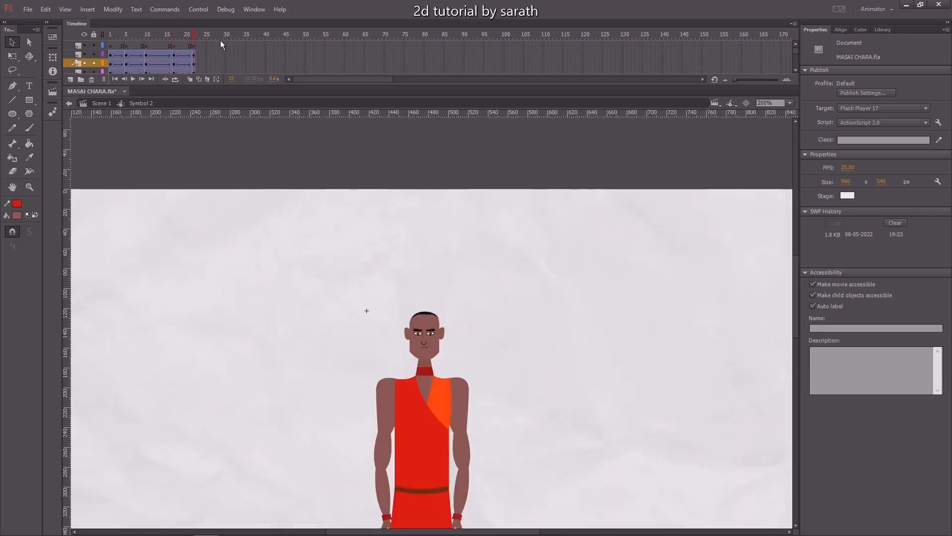
key(ctrl+minus)
key(Return)
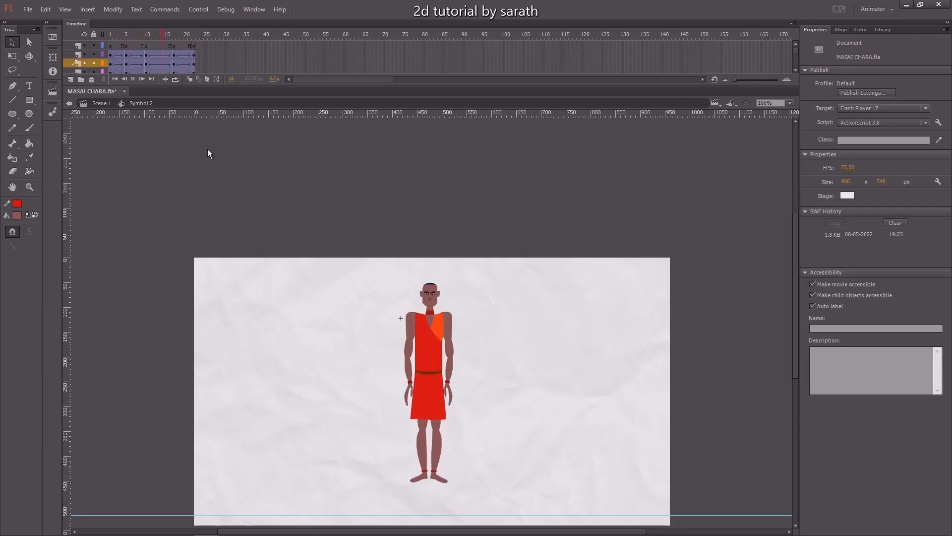
key(ctrl+equal)
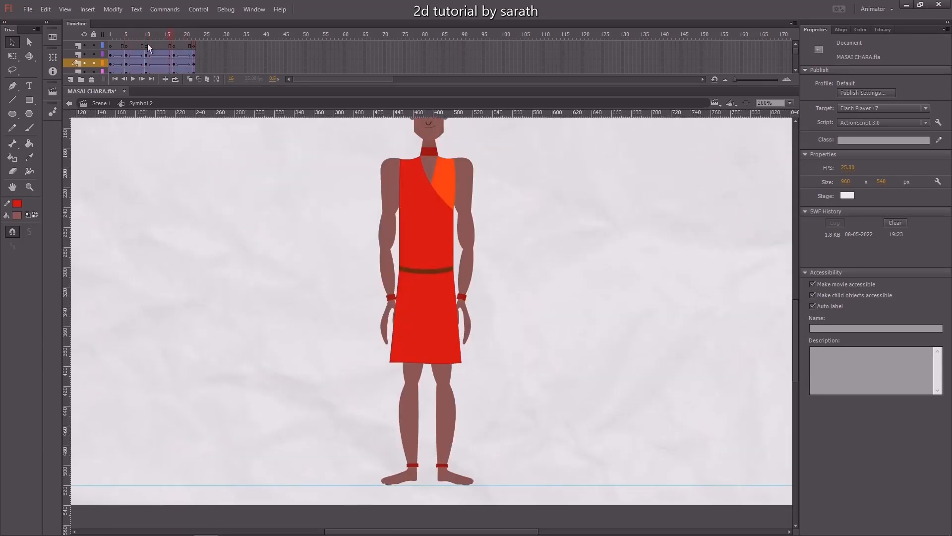
scroll(184, 139, down, 3)
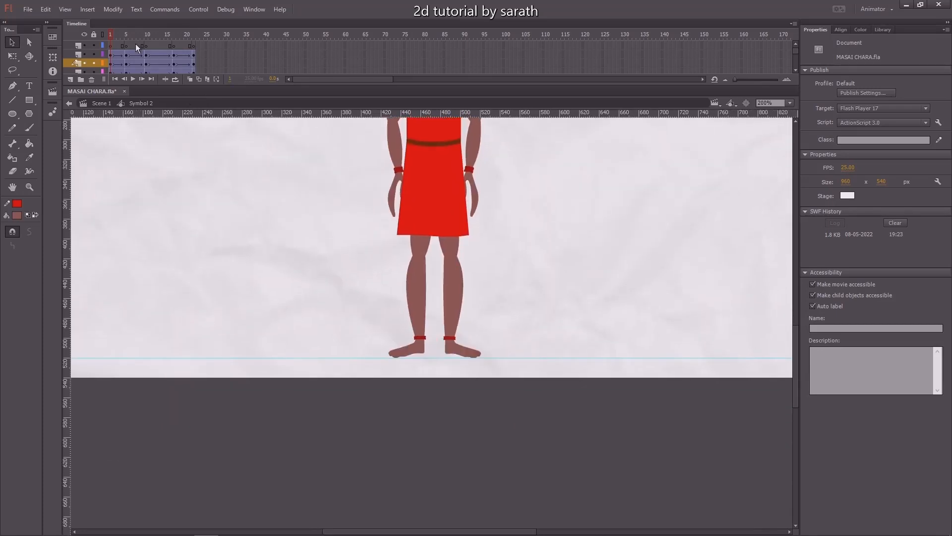
drag(121, 35, 148, 46)
Open each foot symbol in turn and inspect the frames of its internal animation.
click(422, 353)
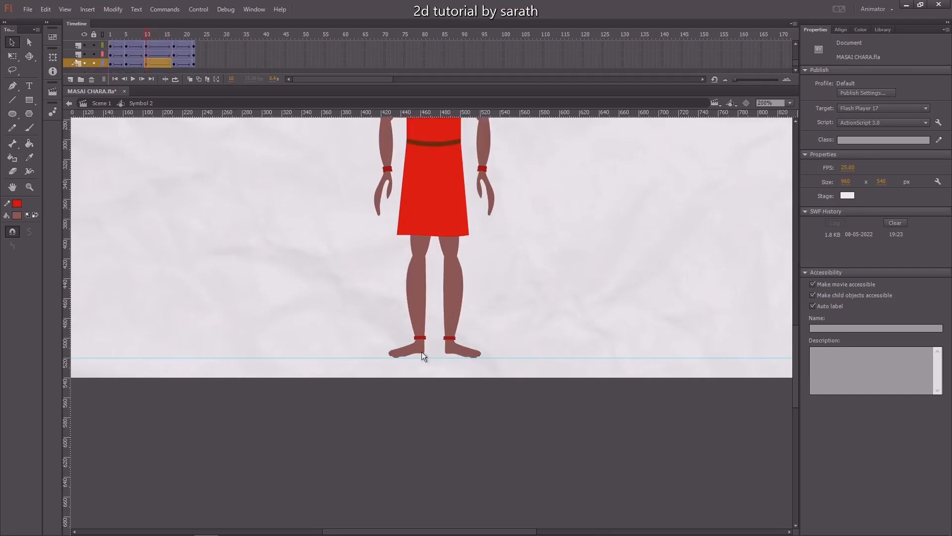
key(ctrl+=)
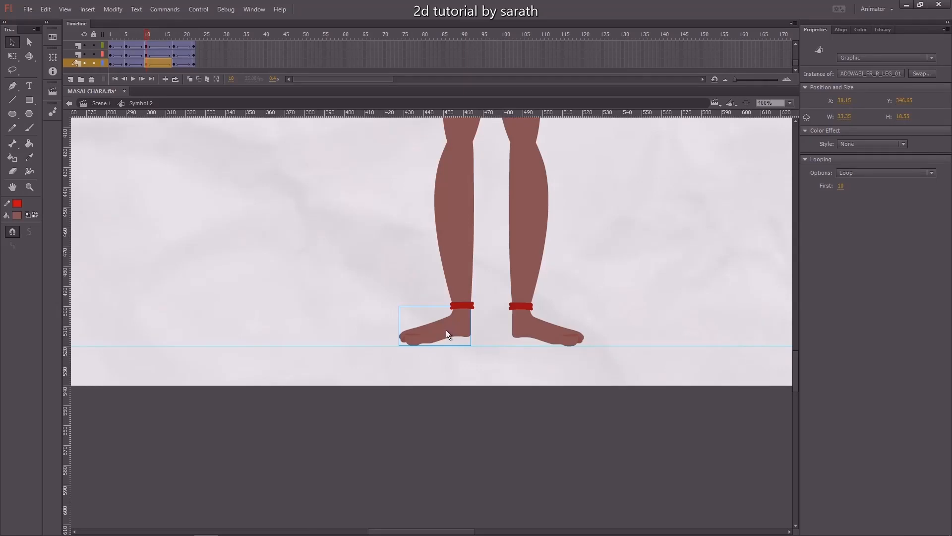
double_click(444, 330)
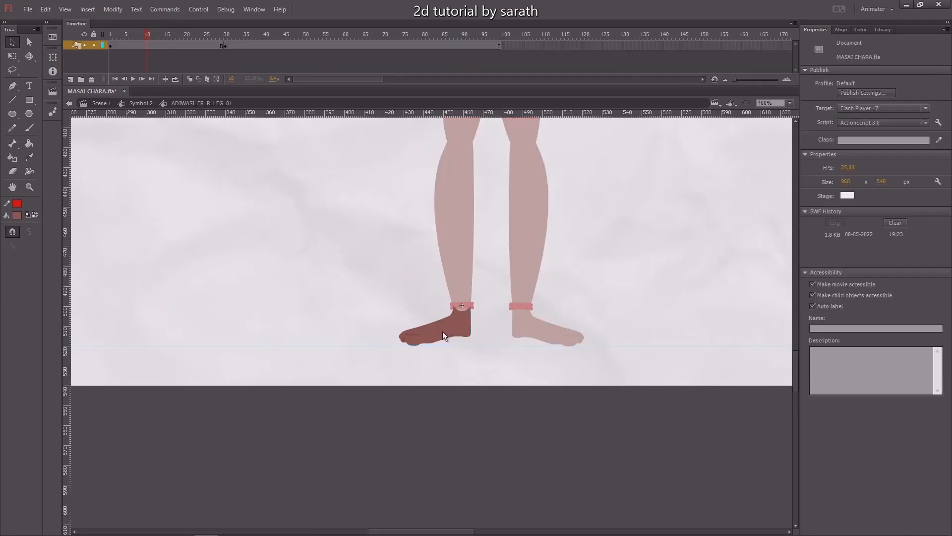
mouse_move(228, 35)
mouse_down()
mouse_move(216, 36)
mouse_move(227, 38)
mouse_up()
click(226, 46)
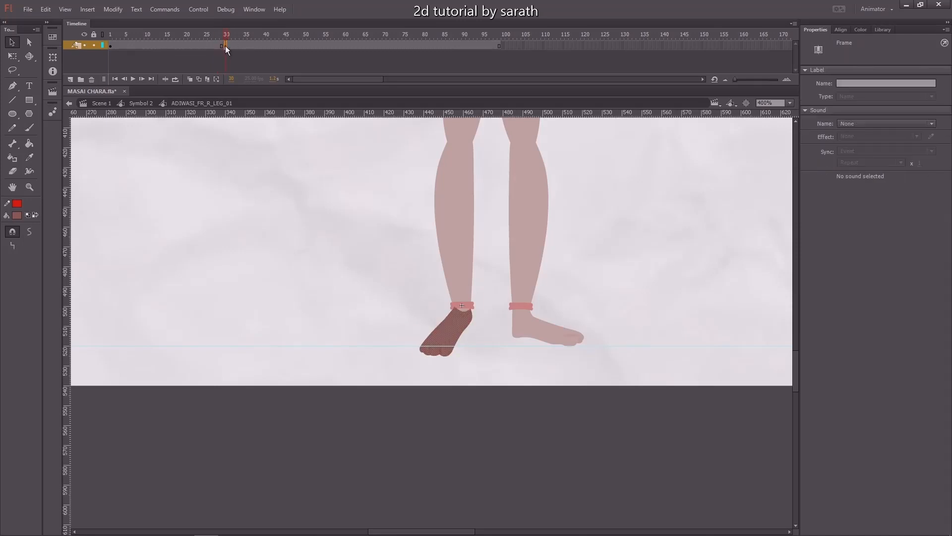
click(152, 45)
double_click(156, 144)
drag(147, 33, 146, 38)
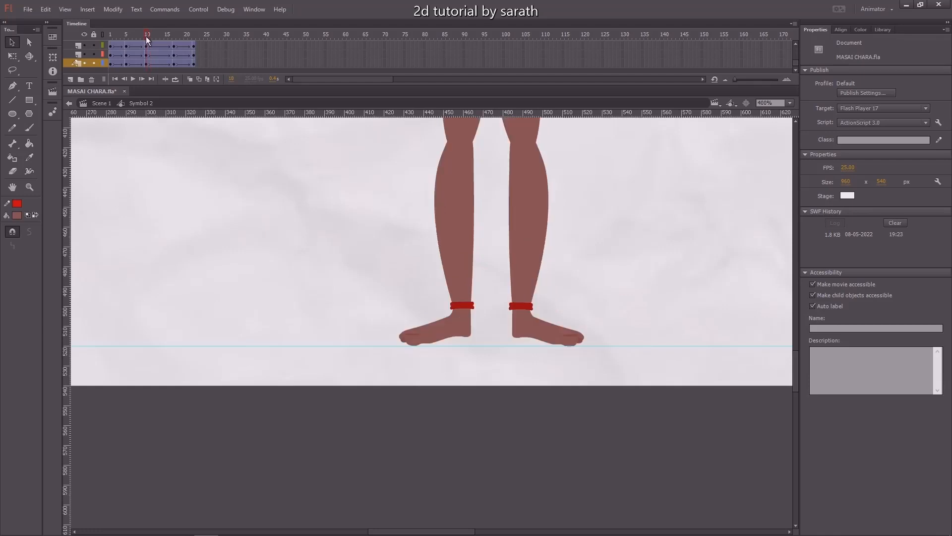
click(535, 331)
double_click(544, 331)
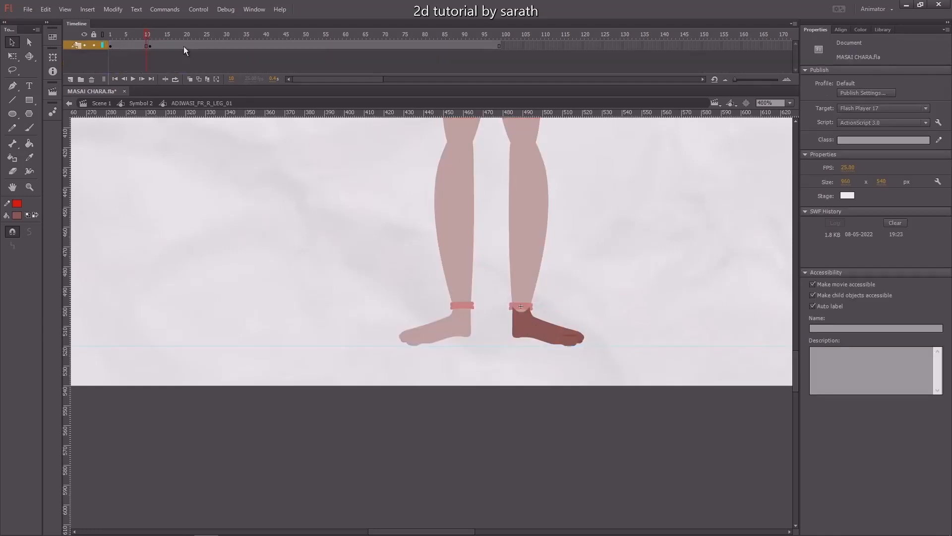
drag(150, 36, 175, 47)
double_click(153, 155)
At frame 17, rotate both feet with Free Transform so the toes point downward, nudging them into place.
key(ctrl+minus)
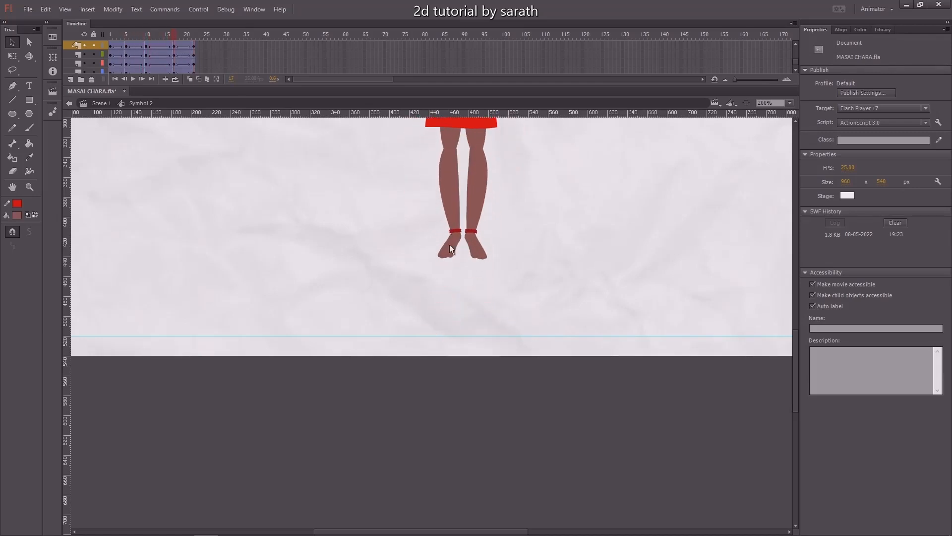
click(449, 245)
key(ctrl+equal)
key(ctrl+equal)
key(q)
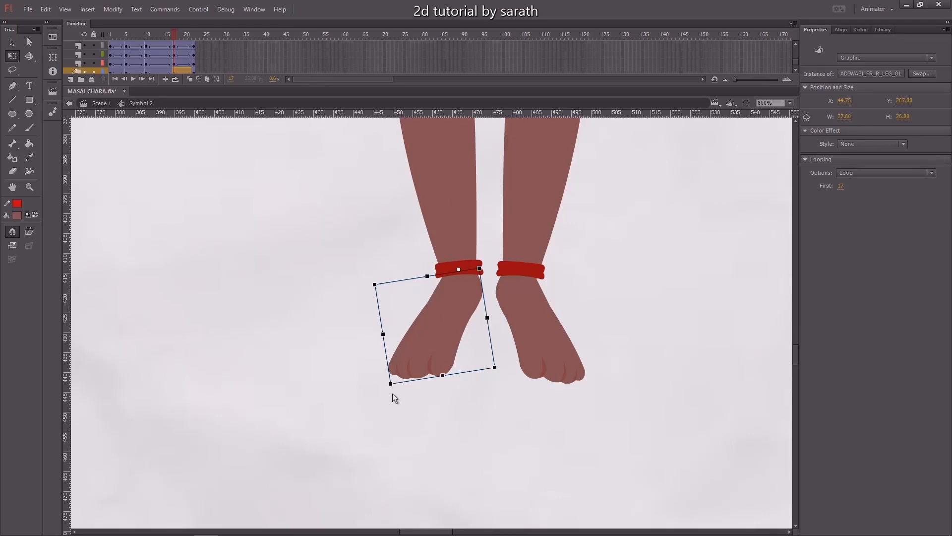
drag(392, 394, 404, 407)
key(Left)
key(Left)
key(Left)
key(Left)
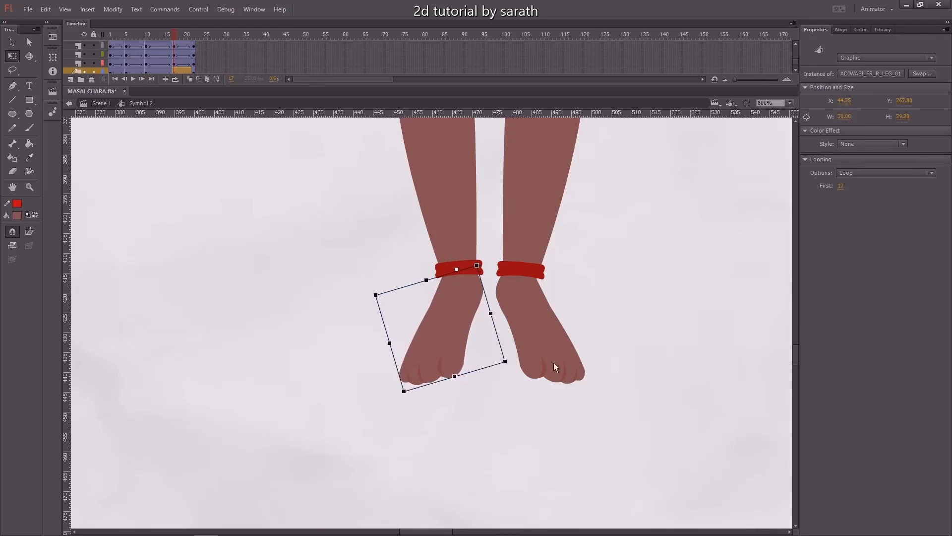
click(553, 362)
drag(586, 395, 616, 388)
click(431, 355)
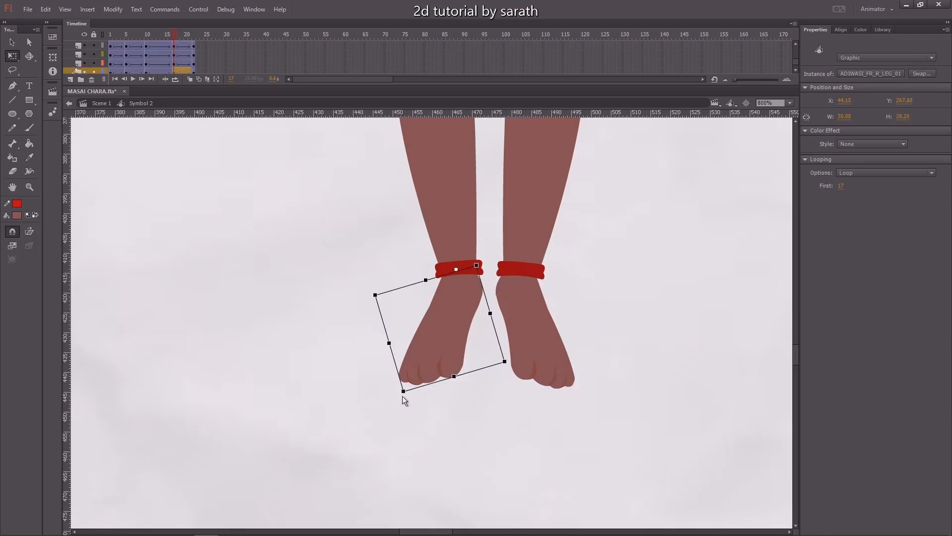
drag(403, 396, 415, 408)
key(Left)
key(Left)
click(615, 365)
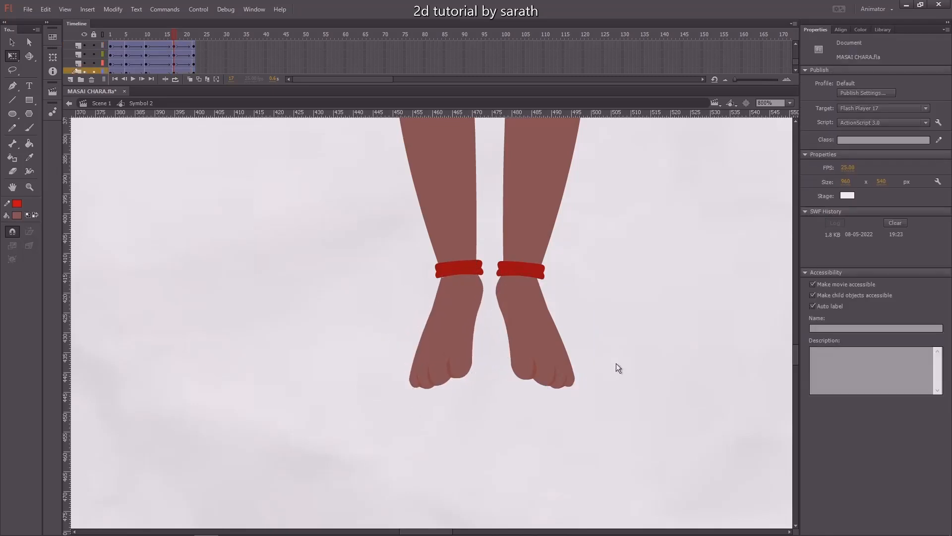
Check the right foot's pose and its symbol frames at the end of the bounce cycle.
key(ctrl+minus)
key(ctrl+minus)
scroll(568, 248, up, 3)
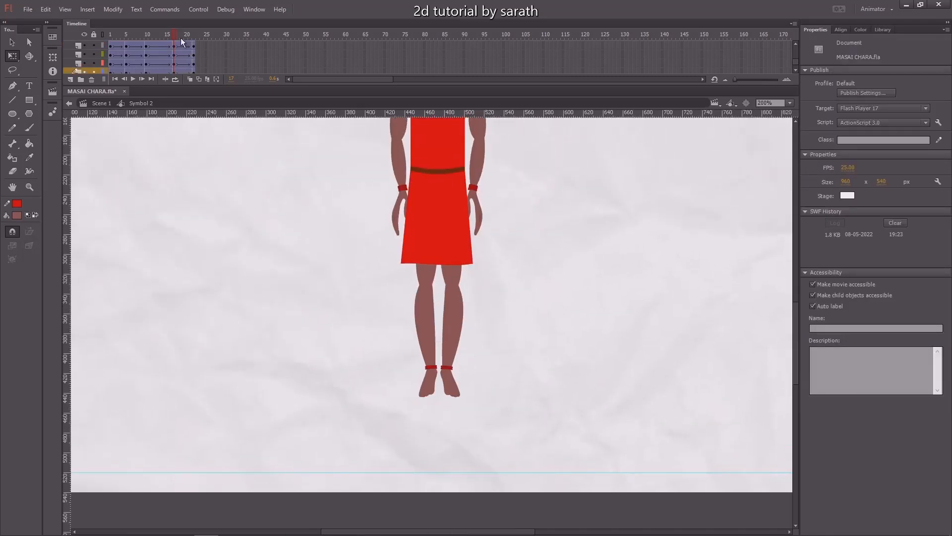
key(ctrl+minus)
drag(173, 35, 195, 46)
key(v)
click(429, 391)
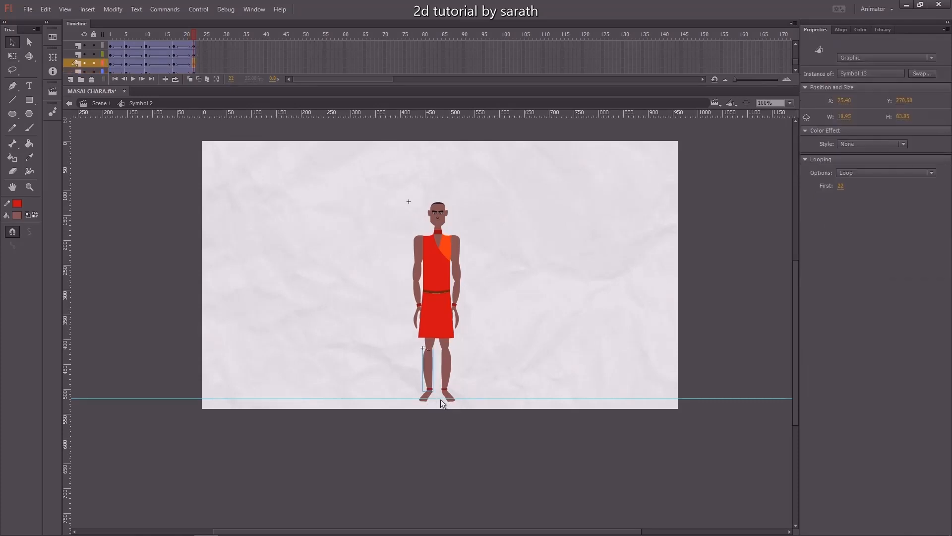
key(ctrl+equal)
key(ctrl+equal)
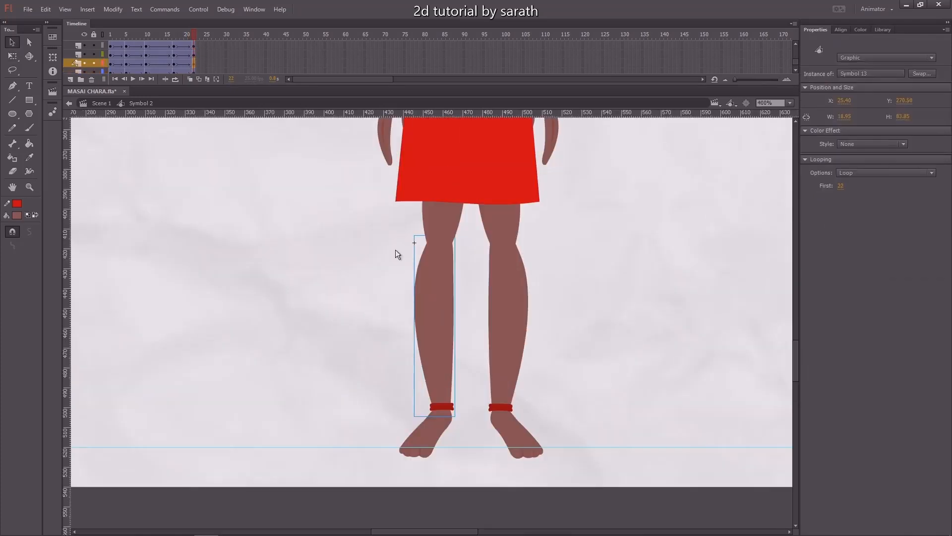
scroll(337, 208, down, 4)
click(407, 348)
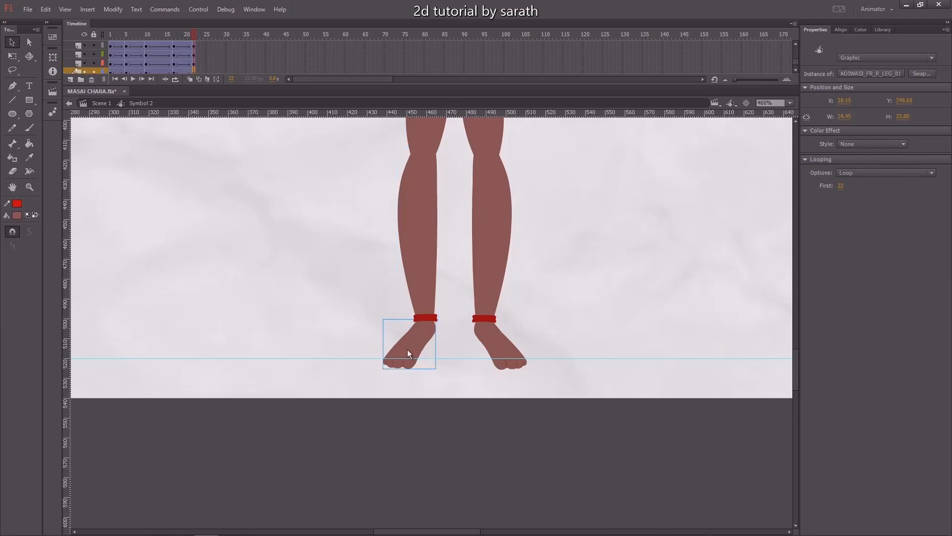
double_click(407, 350)
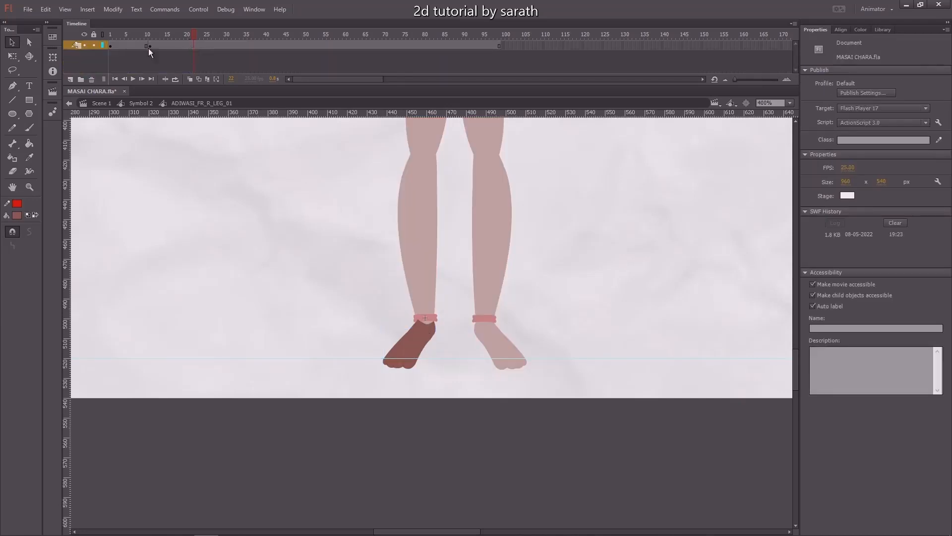
click(129, 46)
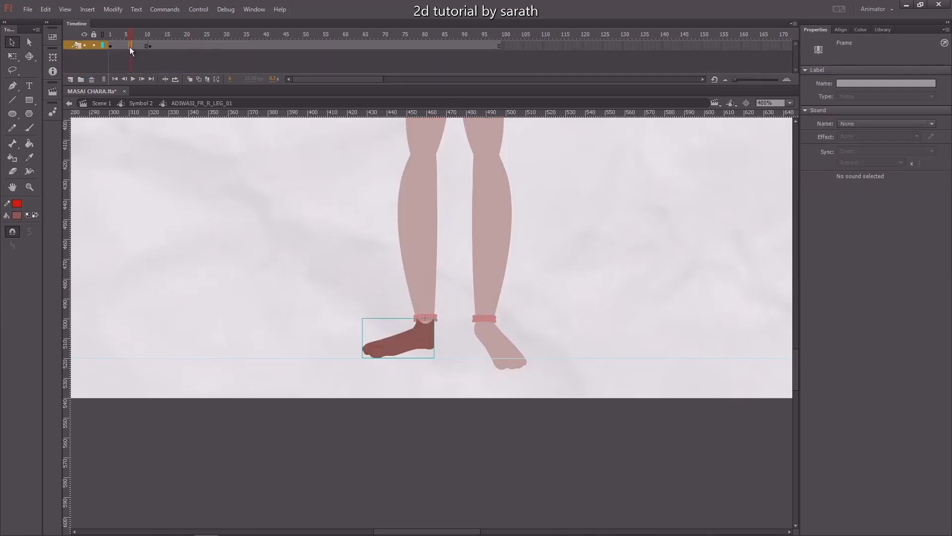
click(195, 46)
double_click(246, 203)
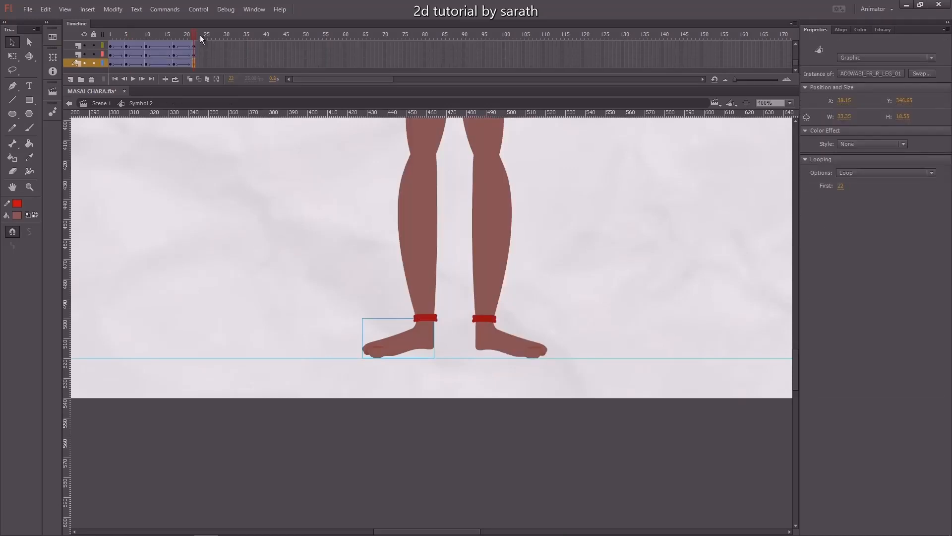
mouse_move(193, 36)
mouse_down()
mouse_move(180, 37)
mouse_move(199, 40)
mouse_up()
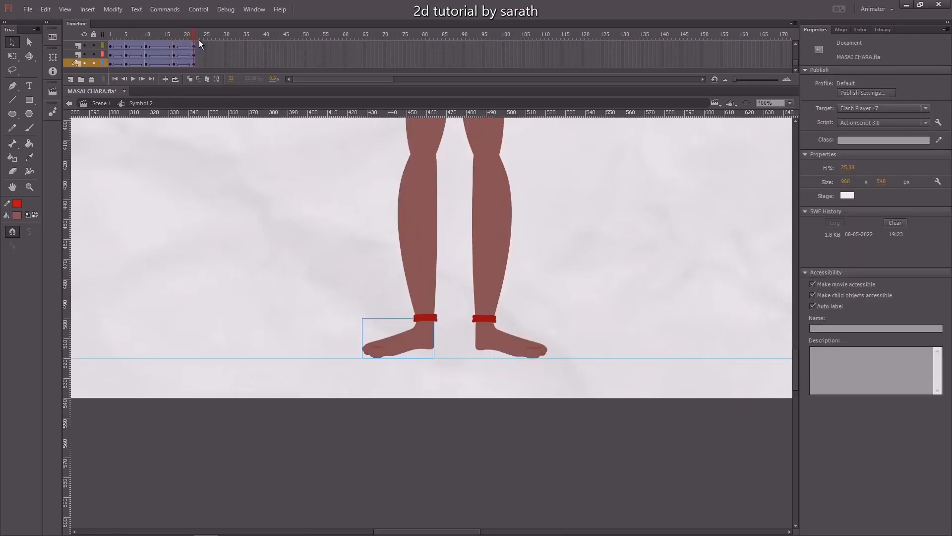
Play the animation, reset the zoom to 100% and return to frame 1.
key(Return)
key(ctrl+1)
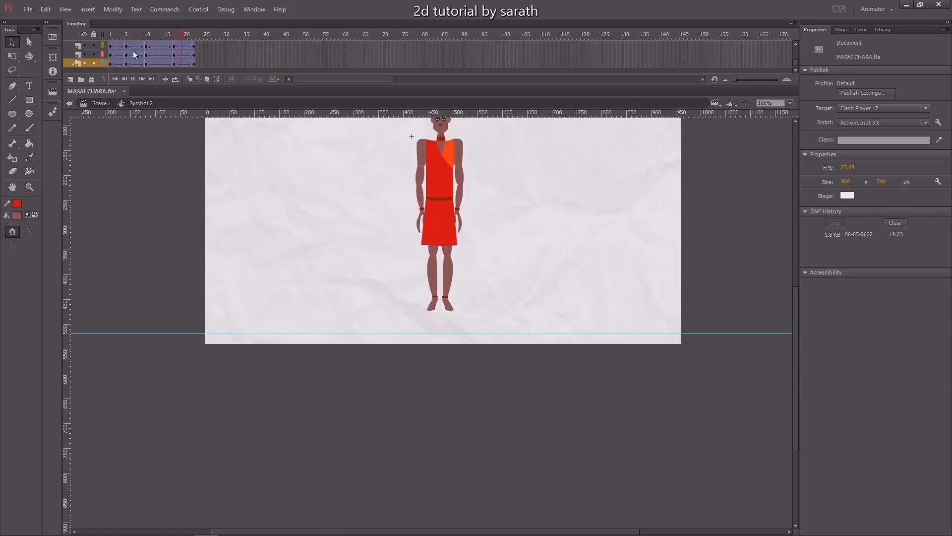
click(110, 35)
drag(440, 261, 423, 275)
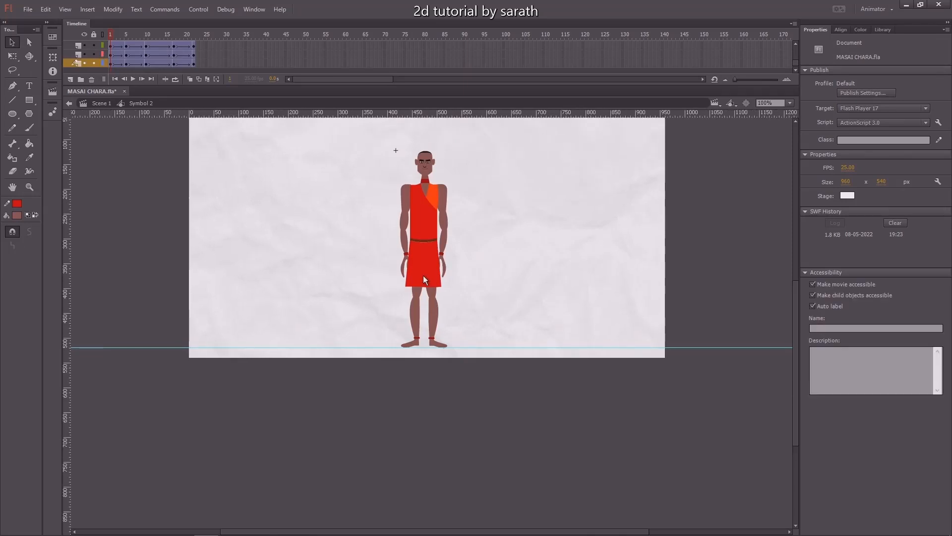
Select the skirt, zoom in on it and scrub the timeline to review its motion through the bounce.
click(423, 271)
key(ctrl+equal)
key(ctrl+equal)
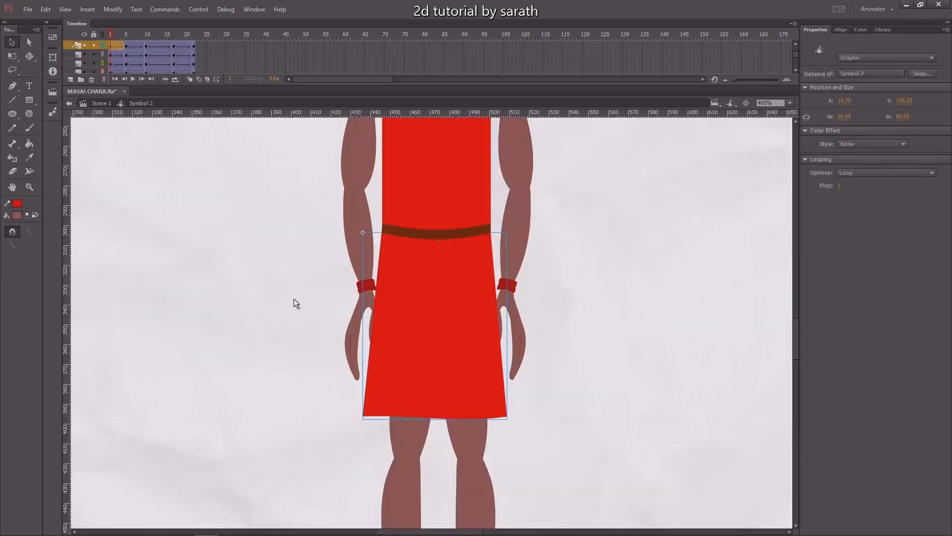
scroll(359, 276, down, 2)
drag(117, 38, 211, 52)
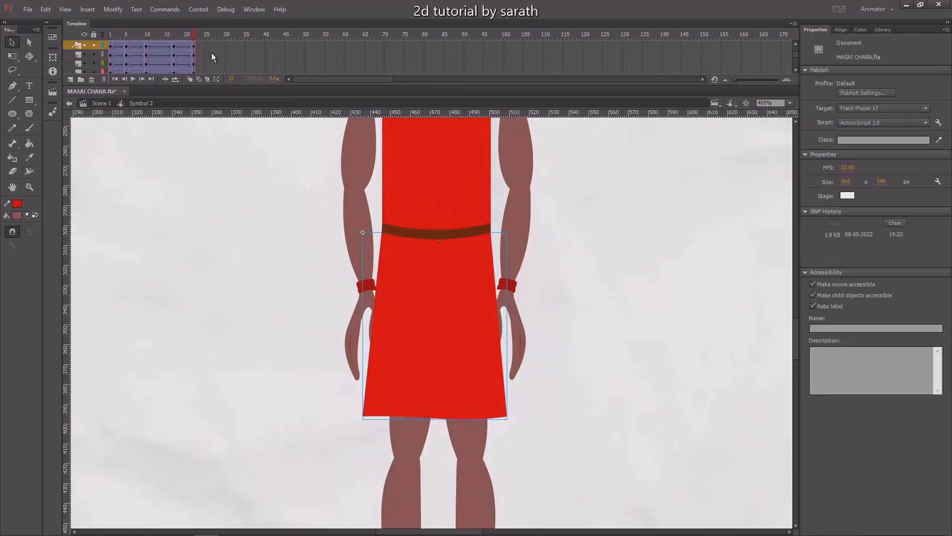
click(446, 328)
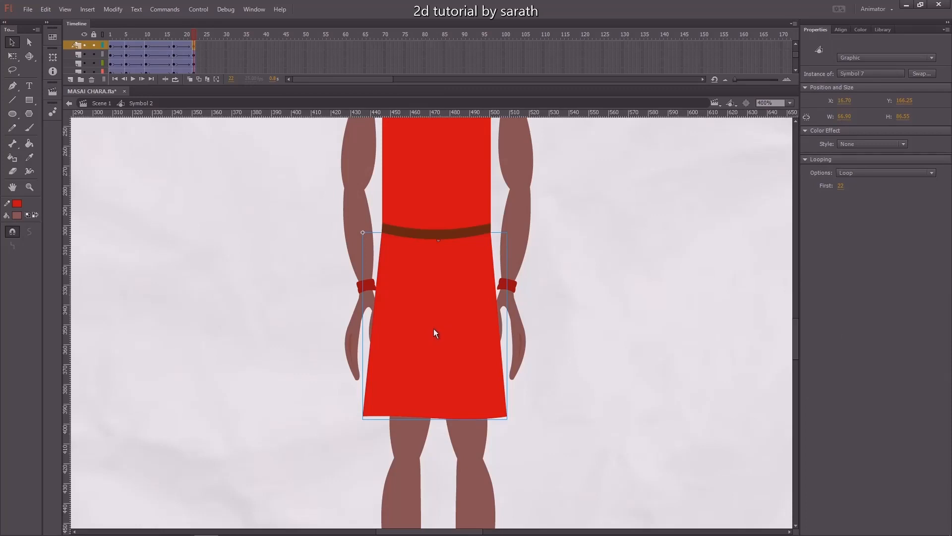
drag(148, 38, 110, 43)
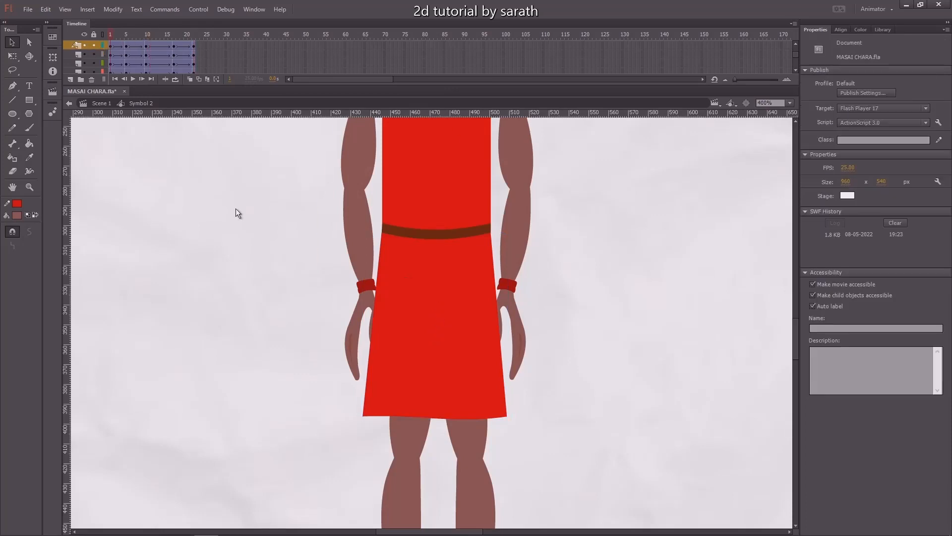
Copy the frames of the top character layer to use as timing reference for the skirt.
double_click(419, 324)
click(421, 317)
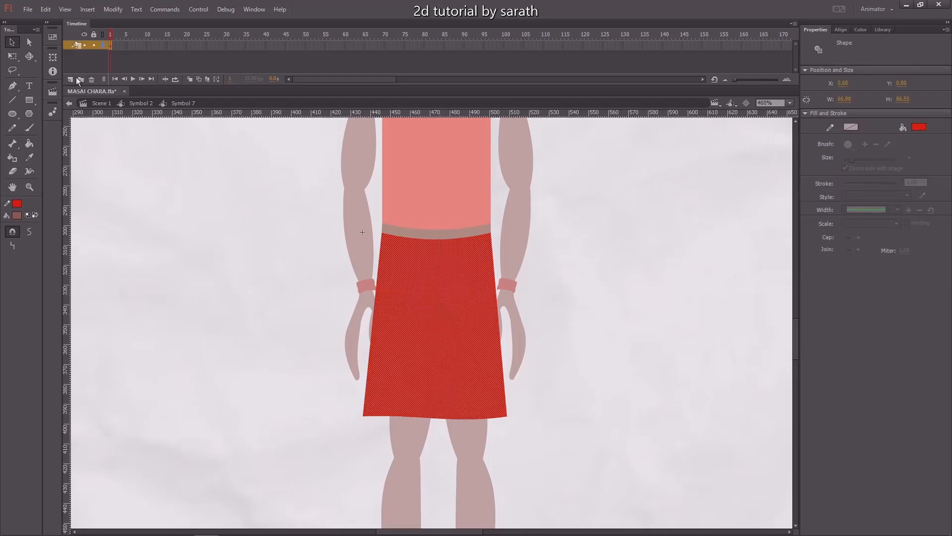
double_click(307, 288)
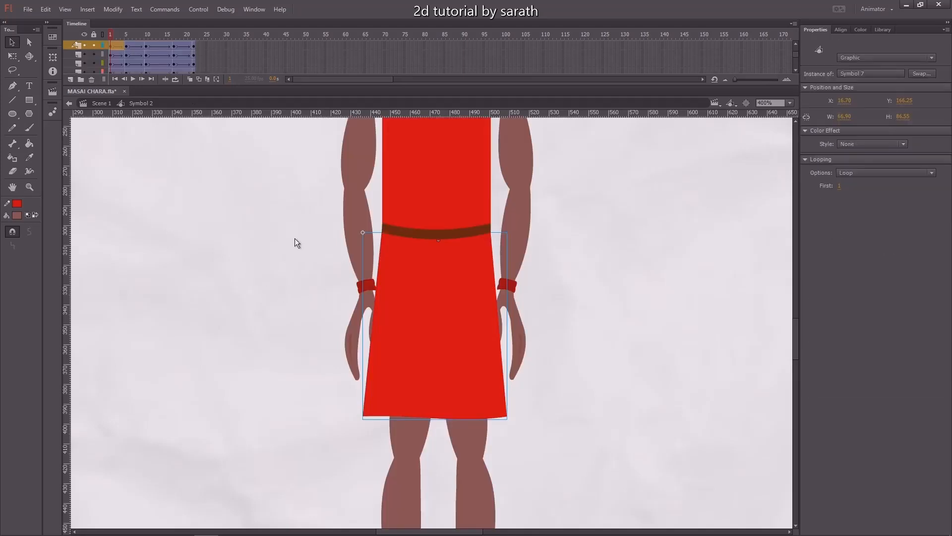
scroll(798, 57, up, 2)
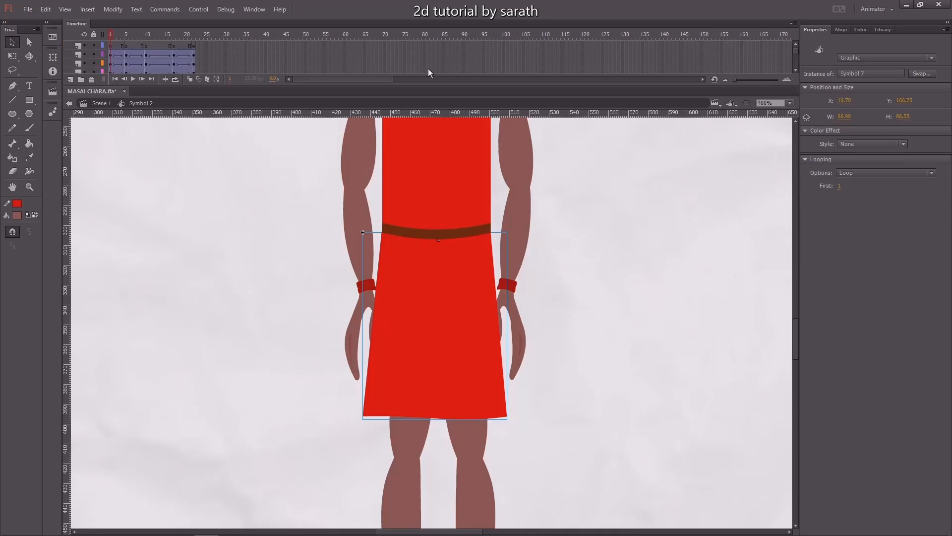
click(70, 43)
right_click(146, 45)
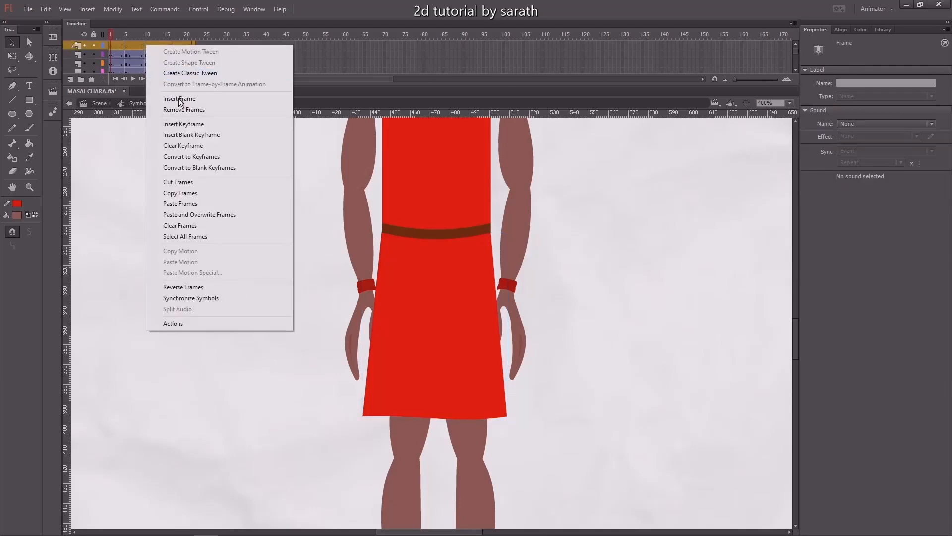
click(184, 194)
Open the skirt symbol, add a new layer and paste the copied frames into it.
click(425, 314)
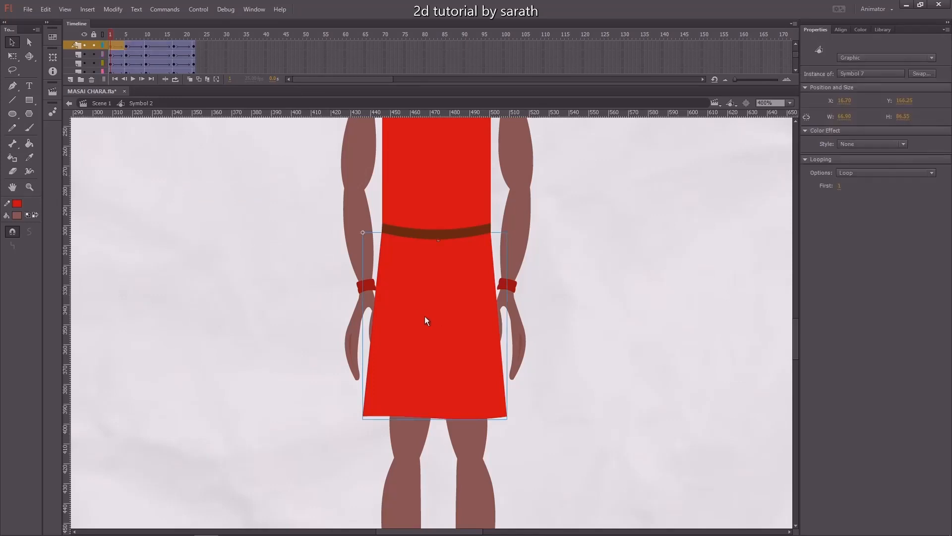
double_click(420, 315)
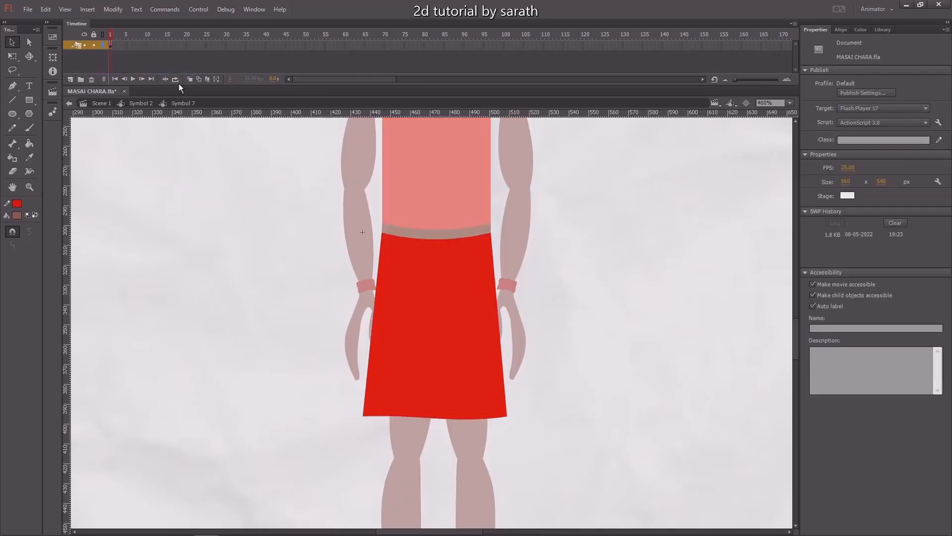
click(72, 80)
right_click(112, 49)
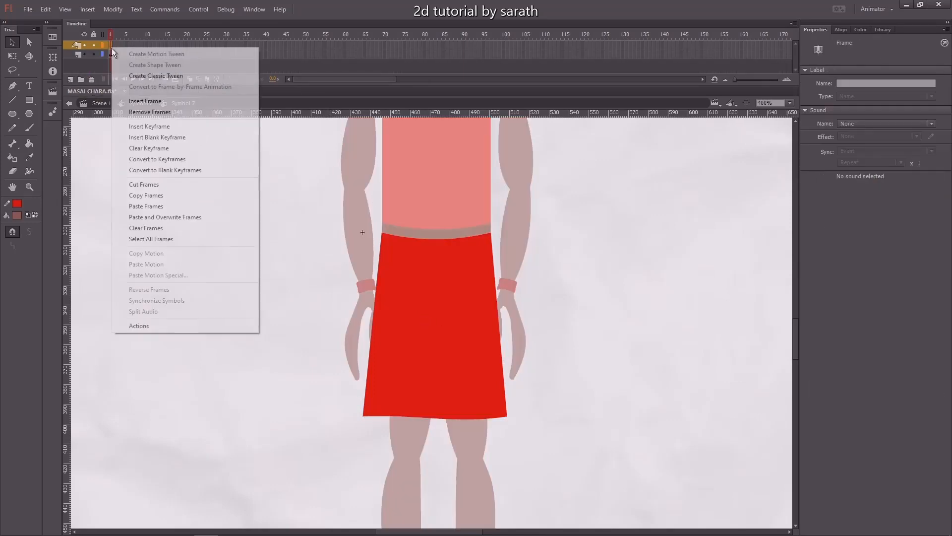
click(151, 206)
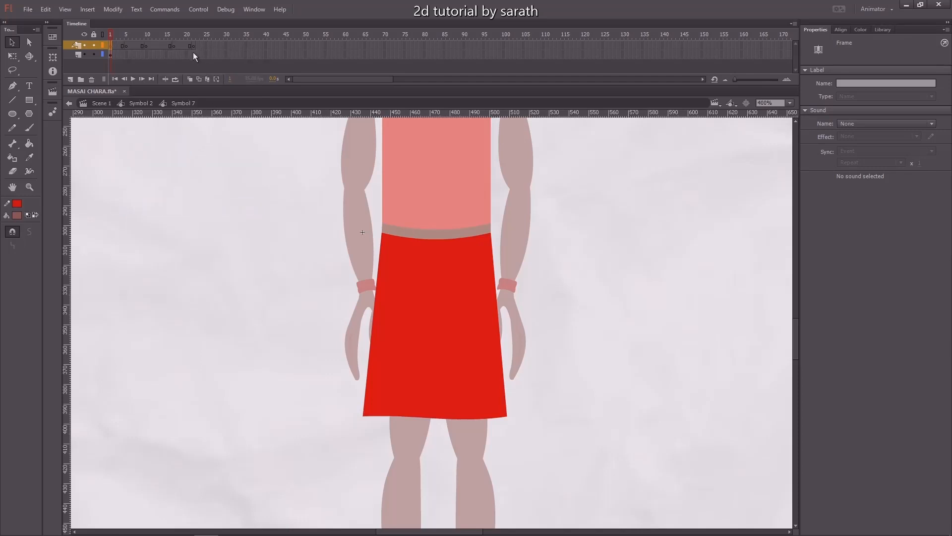
Insert keyframes at frames 21, 5 and 17 on the skirt shape layer, then return to the character.
click(193, 53)
key(F6)
key(Return)
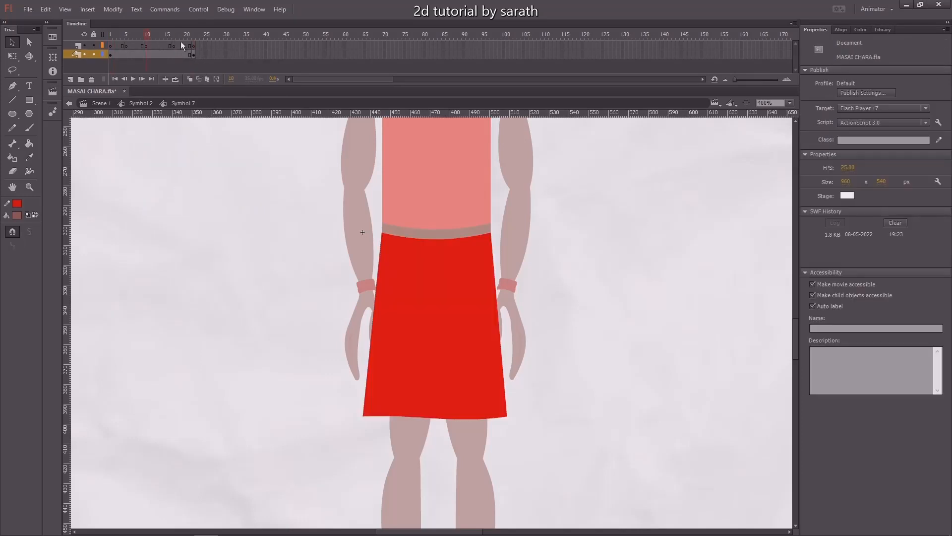
click(126, 54)
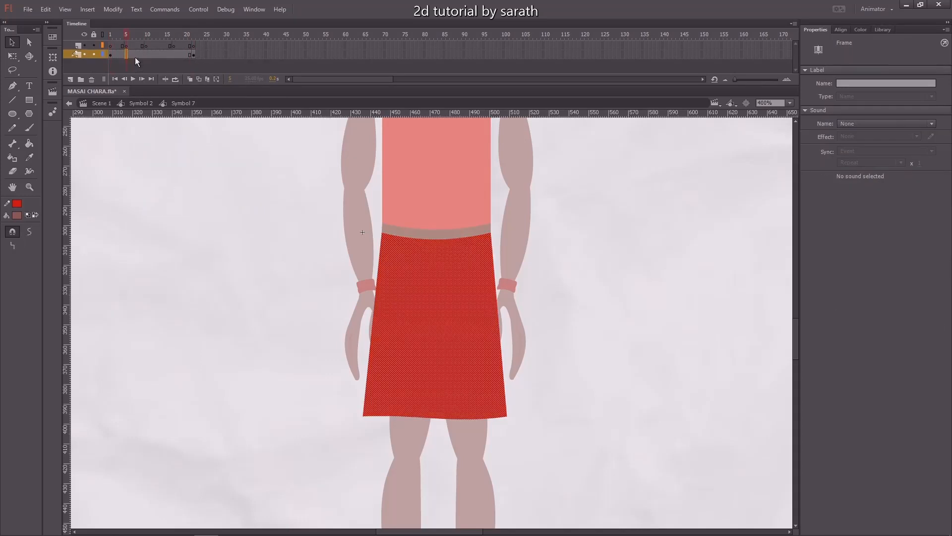
click(174, 54)
key(F6)
click(78, 55)
double_click(123, 153)
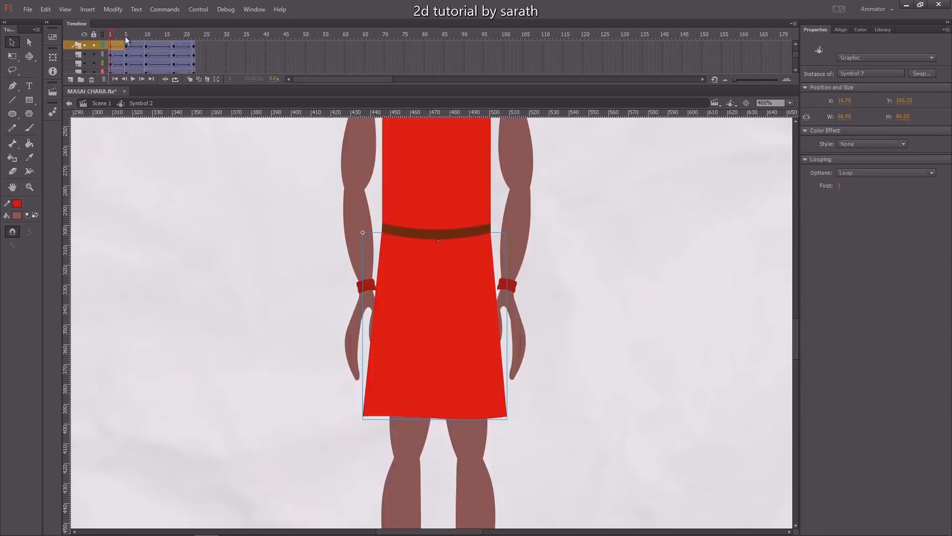
At frame 5, flare the skirt by pulling its bottom corners outward and curving the hem downward.
drag(109, 37, 128, 38)
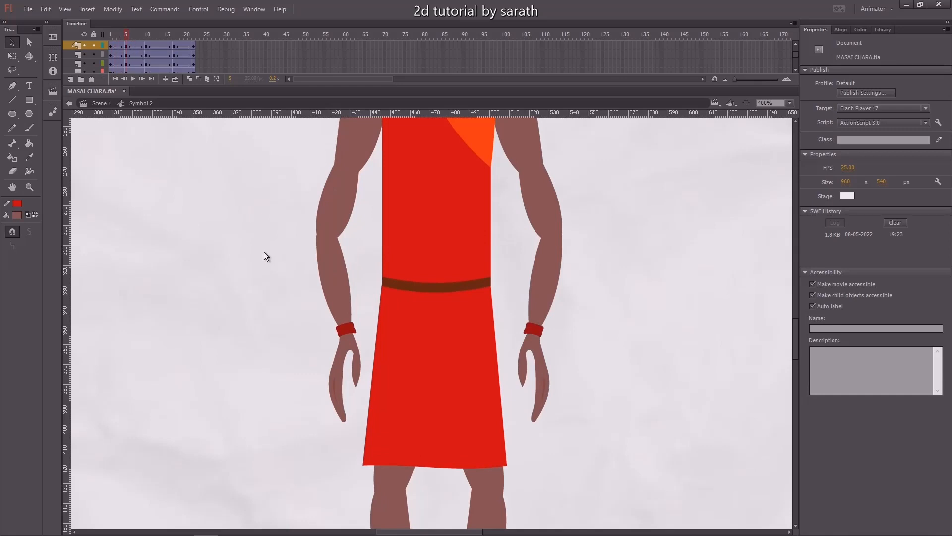
scroll(364, 275, down, 3)
double_click(400, 345)
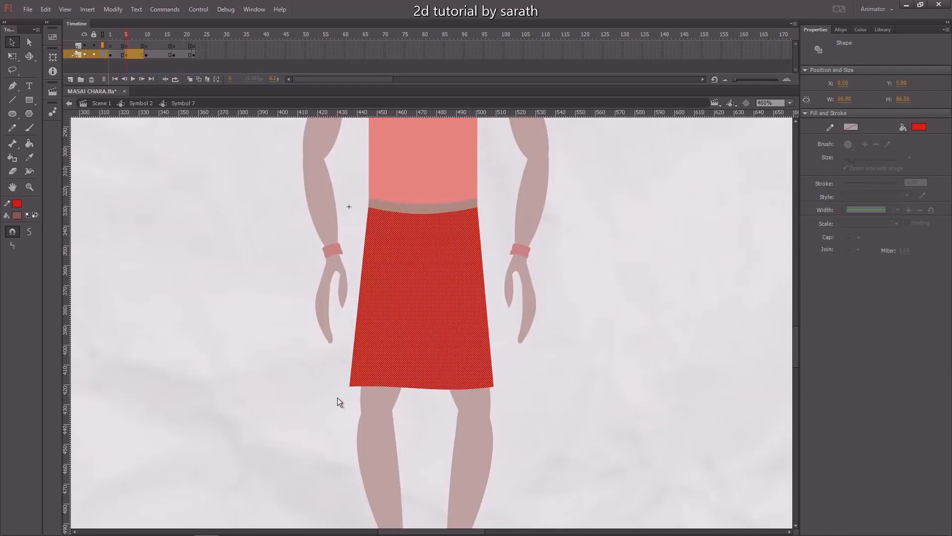
click(349, 388)
drag(351, 388, 333, 387)
drag(493, 387, 509, 389)
drag(450, 390, 454, 400)
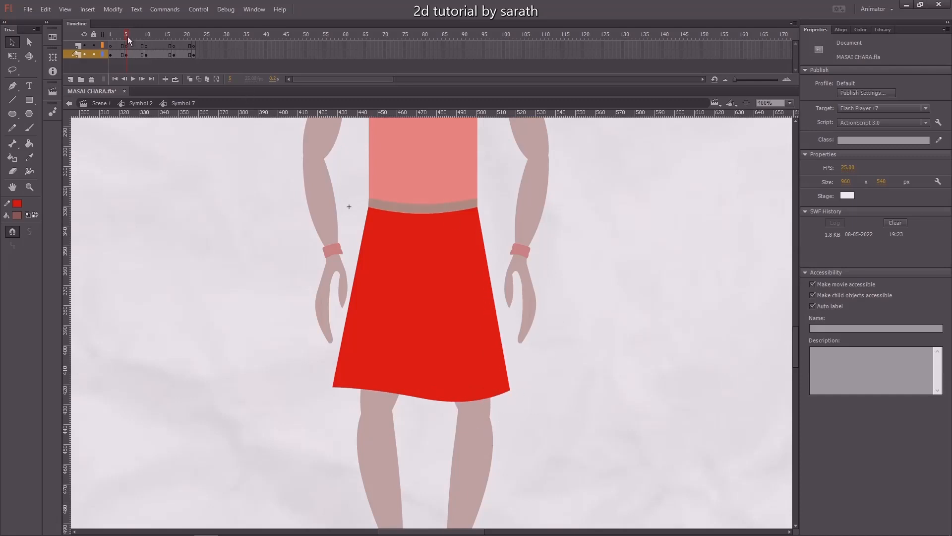
drag(128, 37, 126, 39)
click(152, 105)
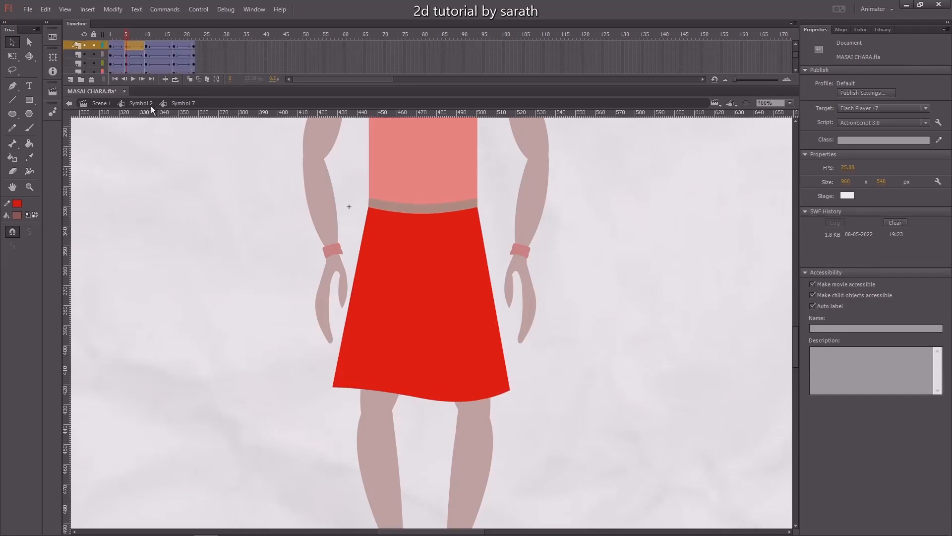
At frame 11, reshape the skirt so its hem flares out and curves along the bottom edge.
click(146, 35)
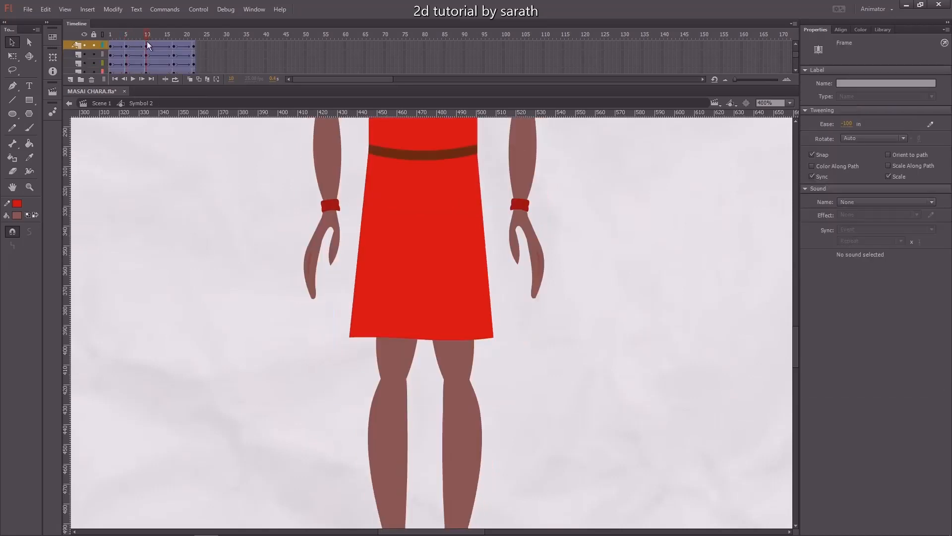
double_click(406, 305)
drag(352, 338, 339, 337)
drag(501, 341, 456, 349)
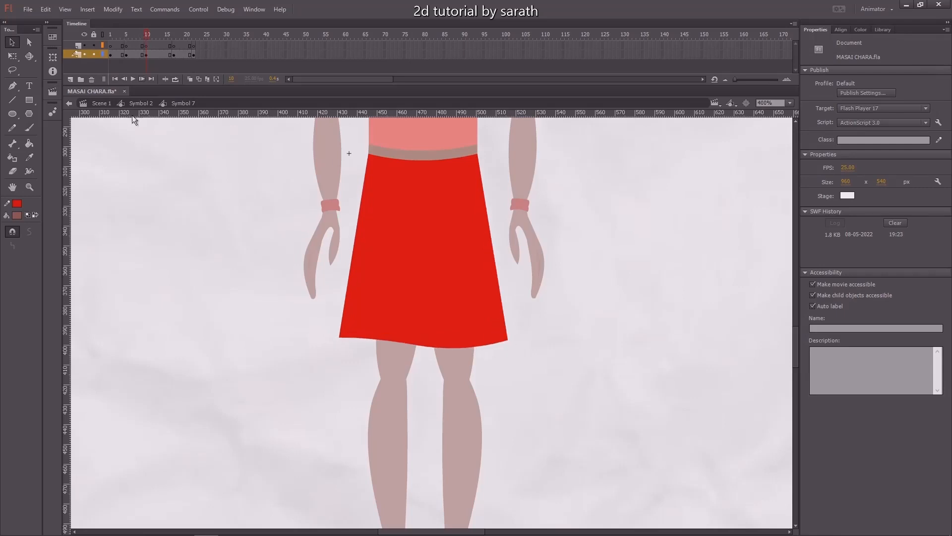
double_click(119, 156)
At frame 17, tilt the skirt's hem by pulling the left corner inward and lowering the right corner.
click(171, 37)
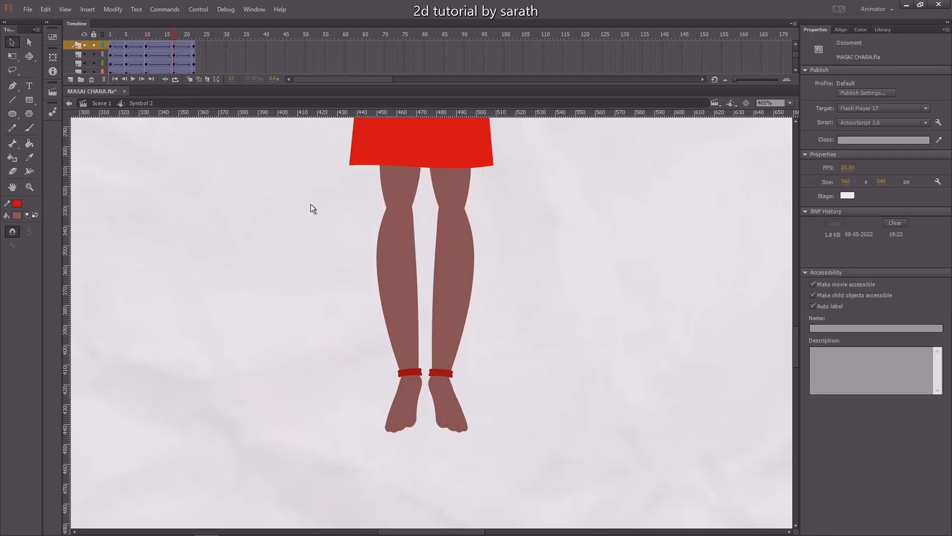
scroll(405, 293, up, 5)
double_click(397, 302)
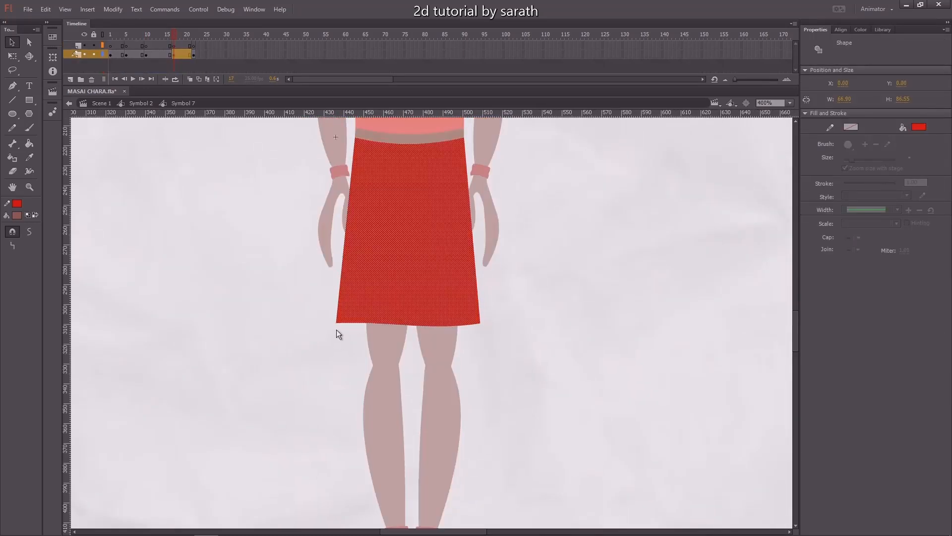
click(346, 330)
drag(337, 325, 350, 325)
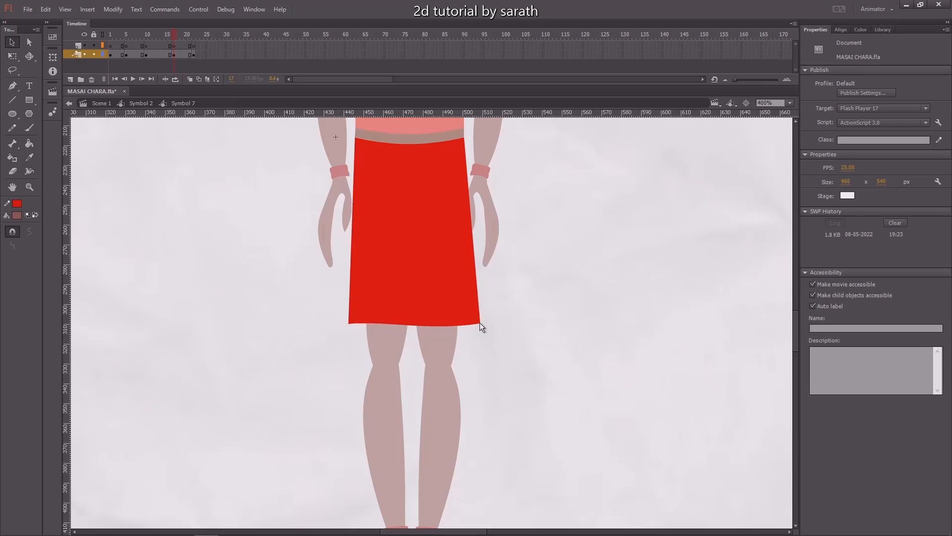
drag(480, 323, 478, 335)
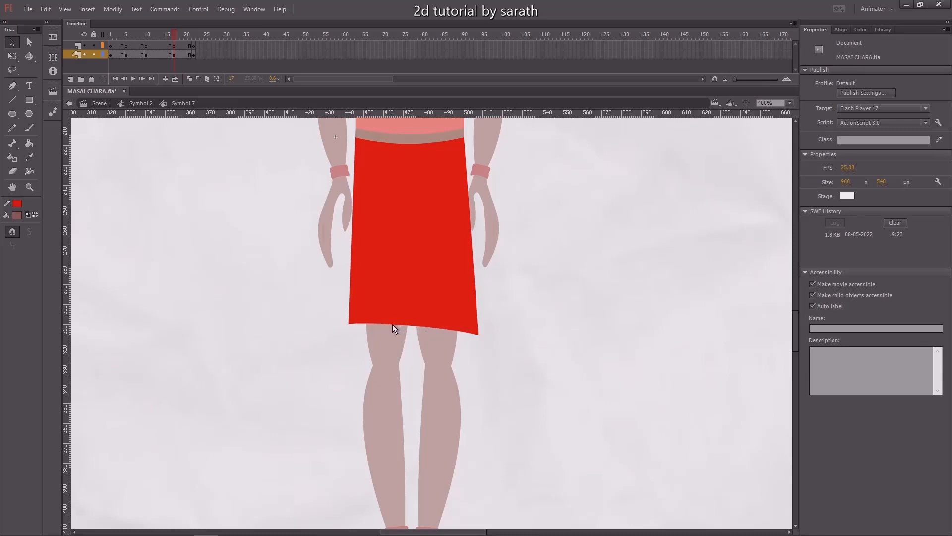
drag(392, 324, 401, 334)
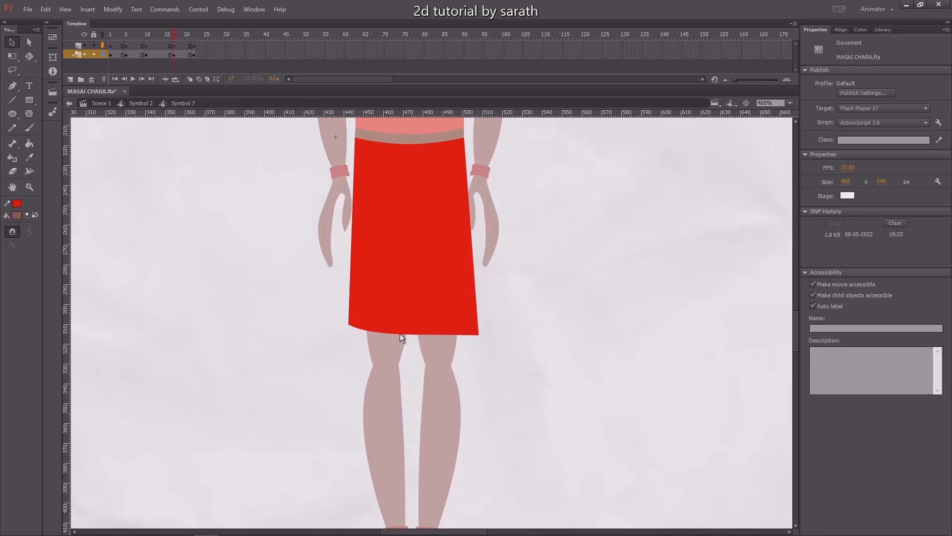
drag(459, 335, 457, 328)
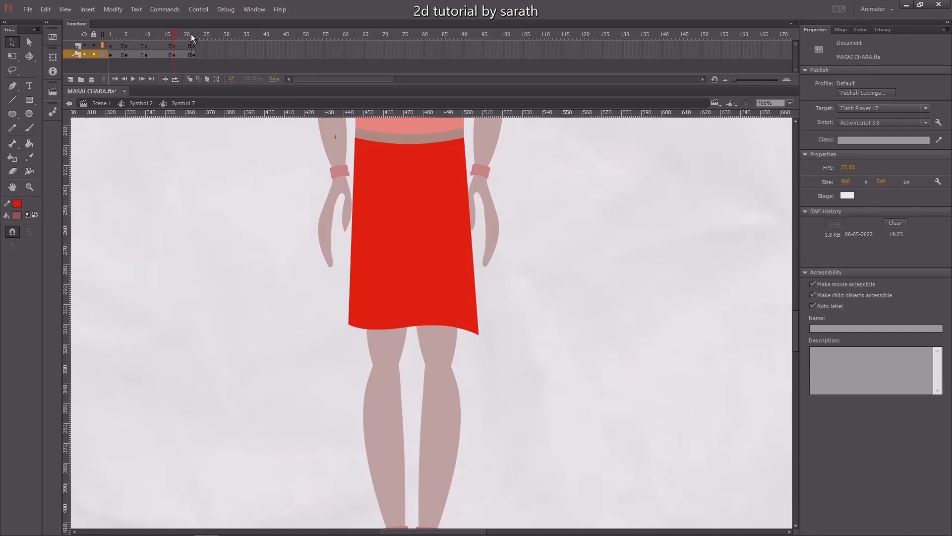
Apply a shape tween across the skirt layer's keyframes and play it back.
drag(195, 36, 190, 40)
drag(119, 36, 210, 40)
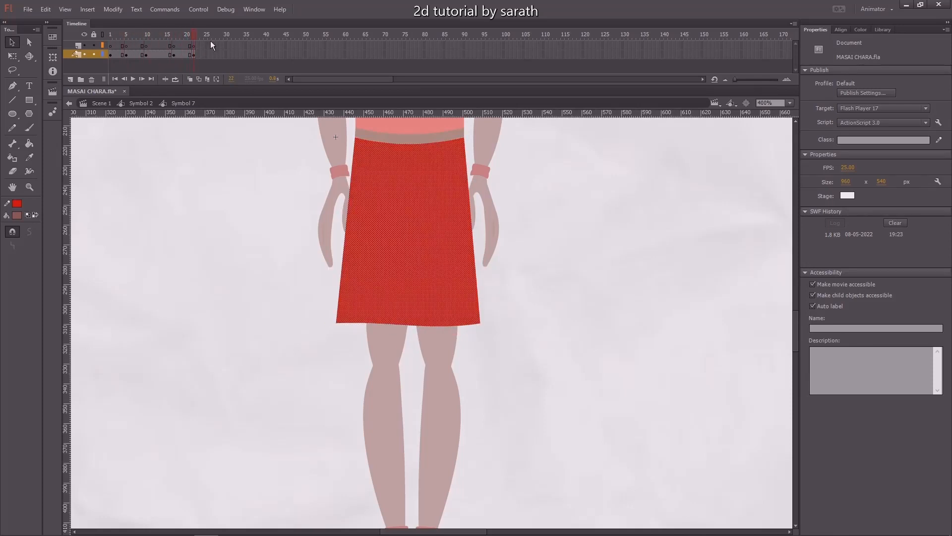
click(71, 53)
right_click(154, 52)
click(189, 68)
click(181, 37)
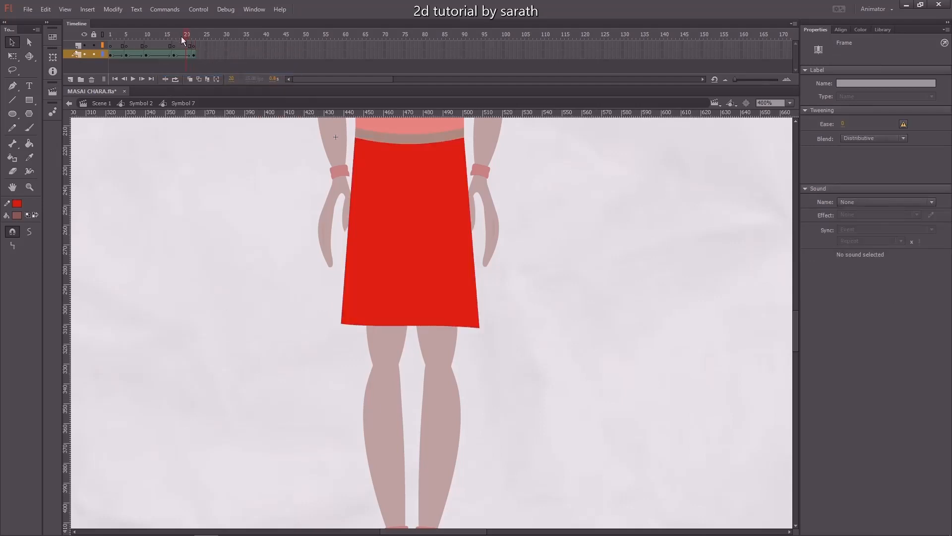
key(Return)
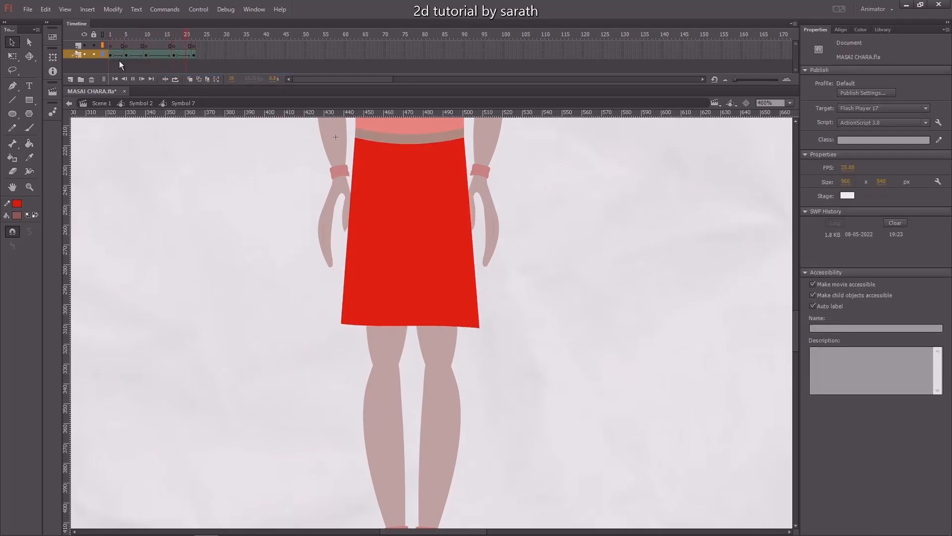
Return to the character timeline and inspect the tween settings of the body layers.
drag(146, 39, 117, 41)
double_click(120, 153)
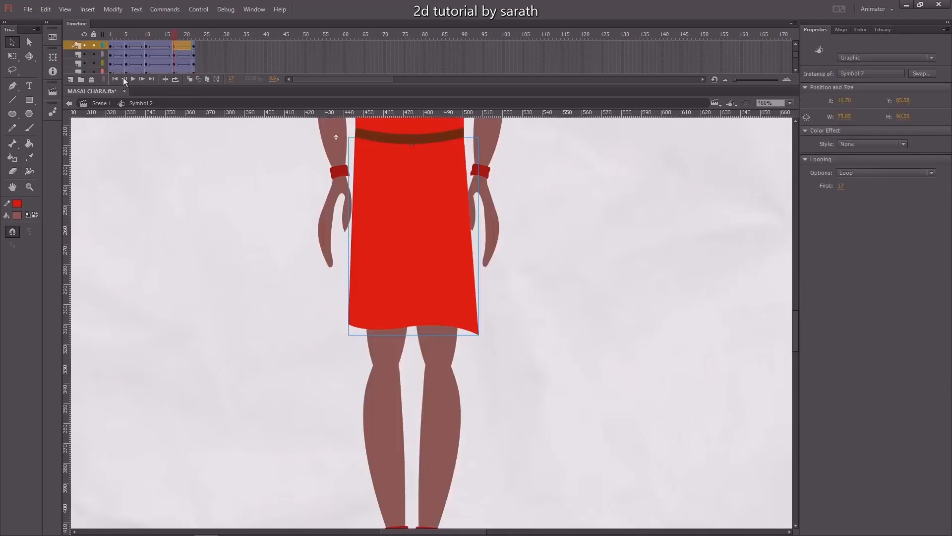
click(119, 51)
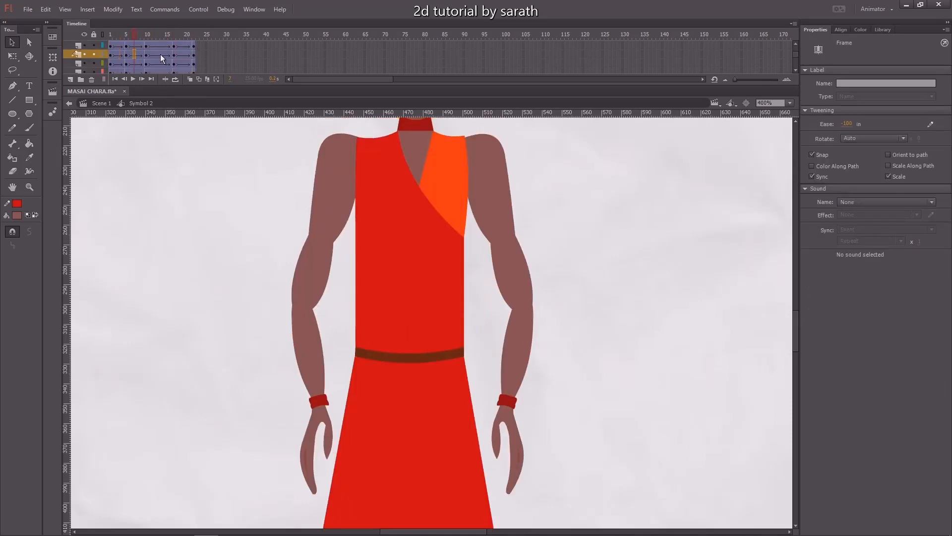
click(162, 55)
drag(187, 38, 110, 43)
scroll(228, 253, down, 3)
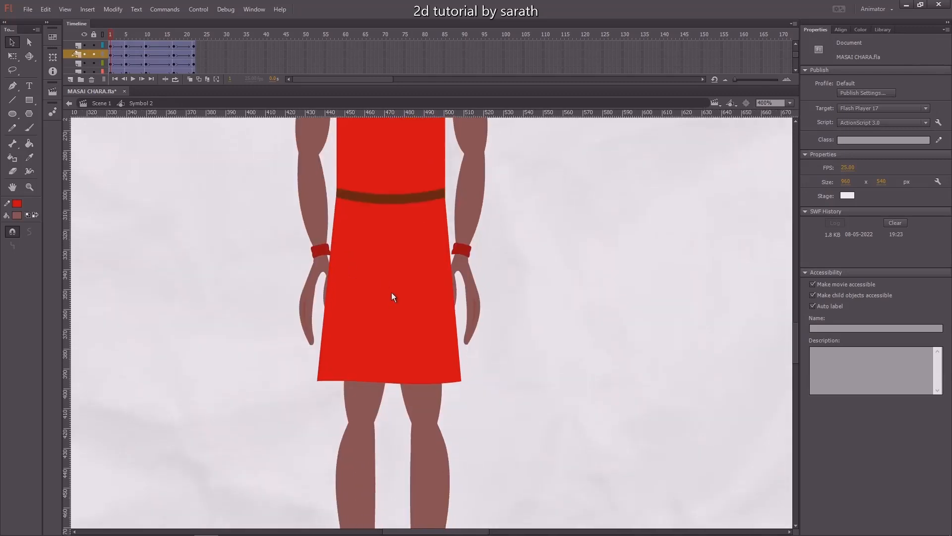
Inside the skirt symbol, set the skirt shape tween's ease to 100.
double_click(391, 292)
click(184, 54)
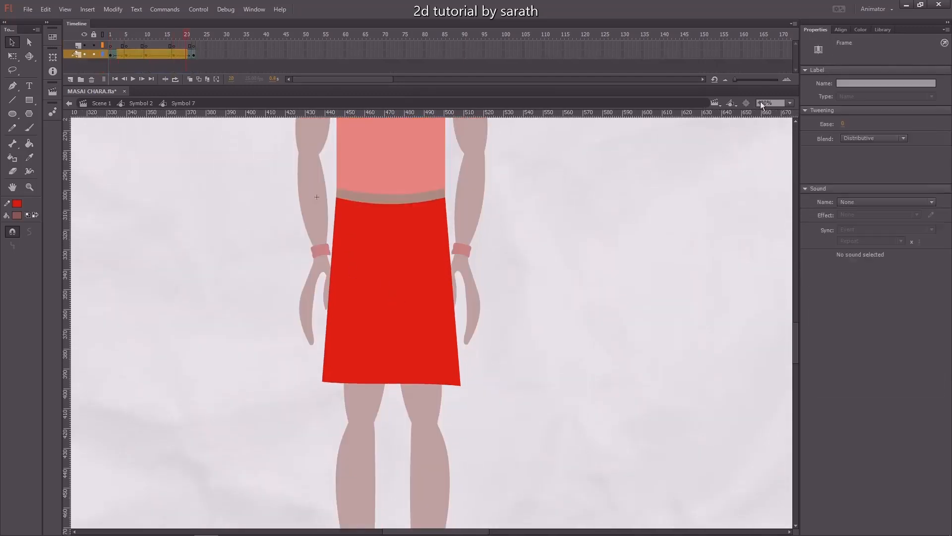
click(843, 123)
text(100)
key(Return)
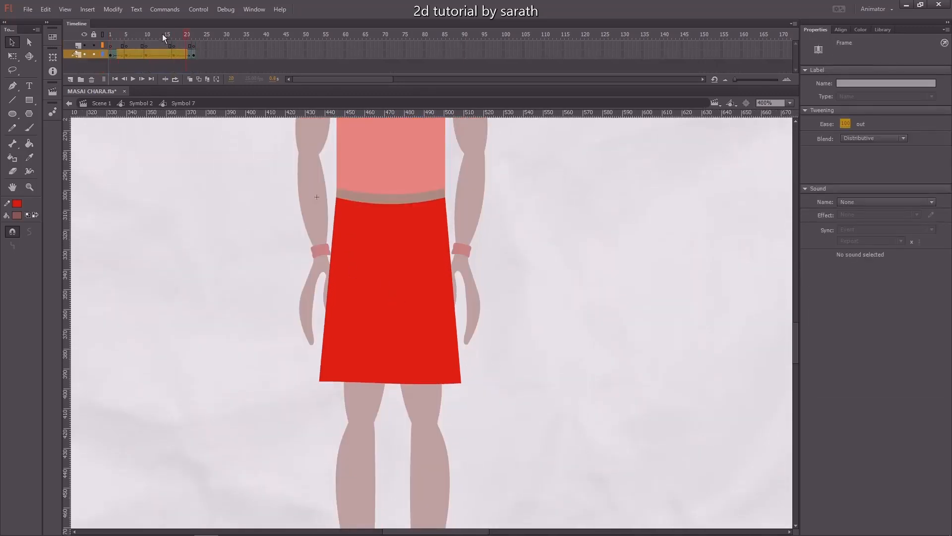
Select the skirt's second tween span and set its ease to -100.
drag(163, 34, 137, 51)
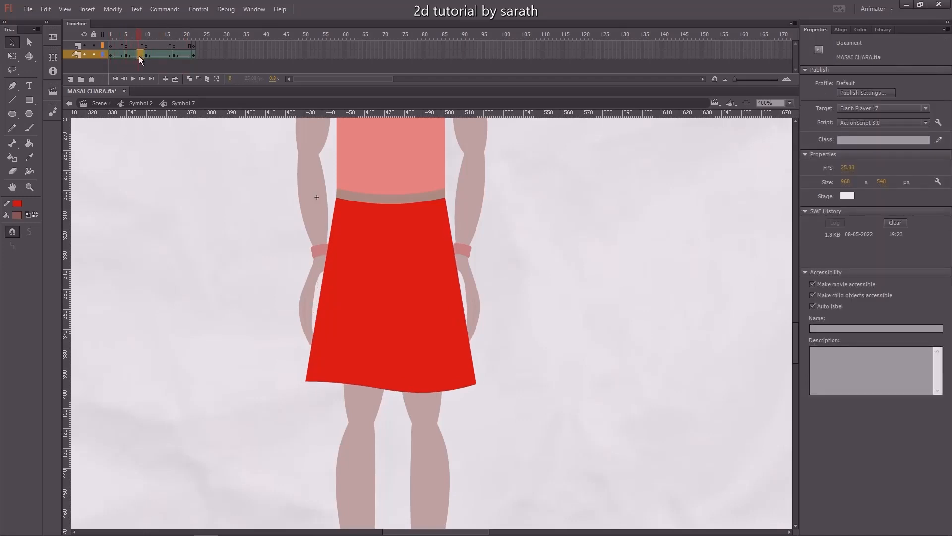
click(847, 124)
text(-100)
key(Return)
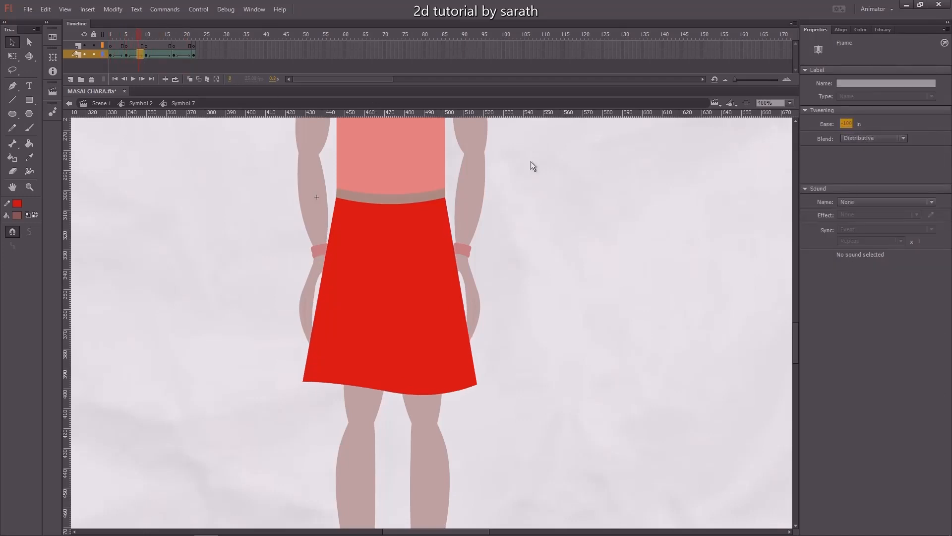
Play back the skirt tween and the character's bounce in the character timeline to review the motion.
click(182, 55)
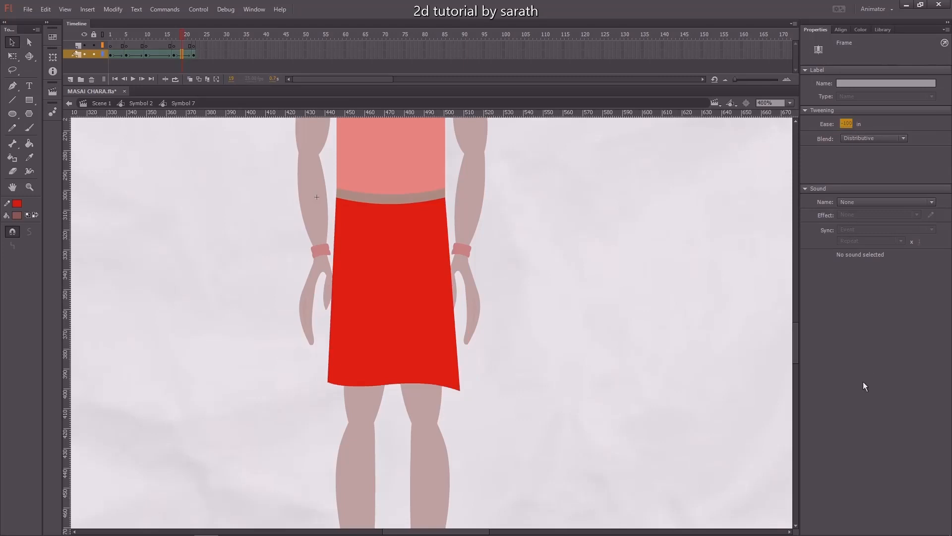
key(Return)
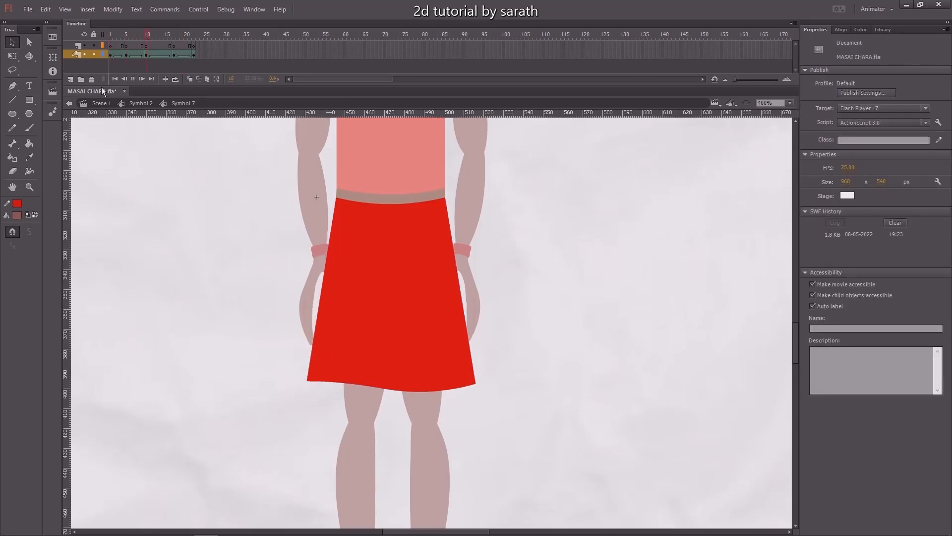
double_click(145, 193)
key(ctrl+minus)
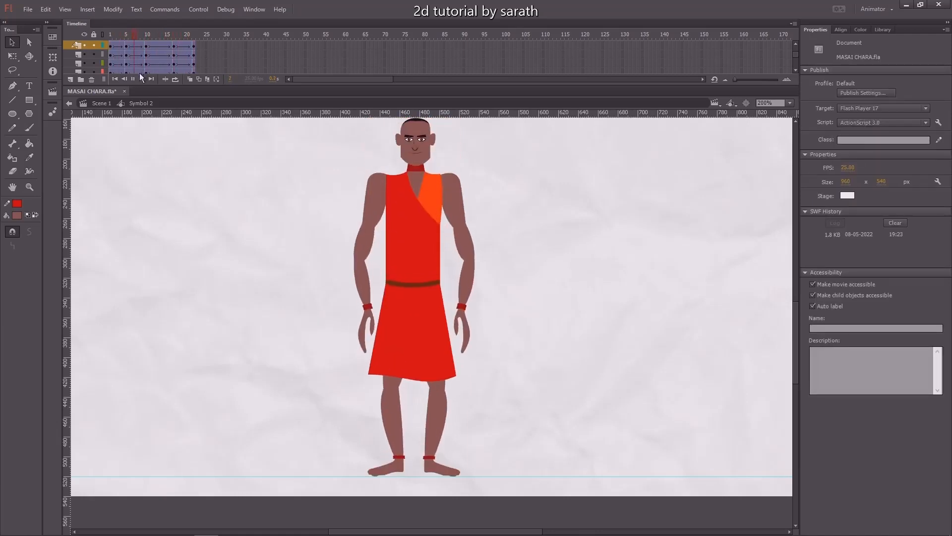
drag(124, 43, 230, 50)
key(ctrl+1)
key(Return)
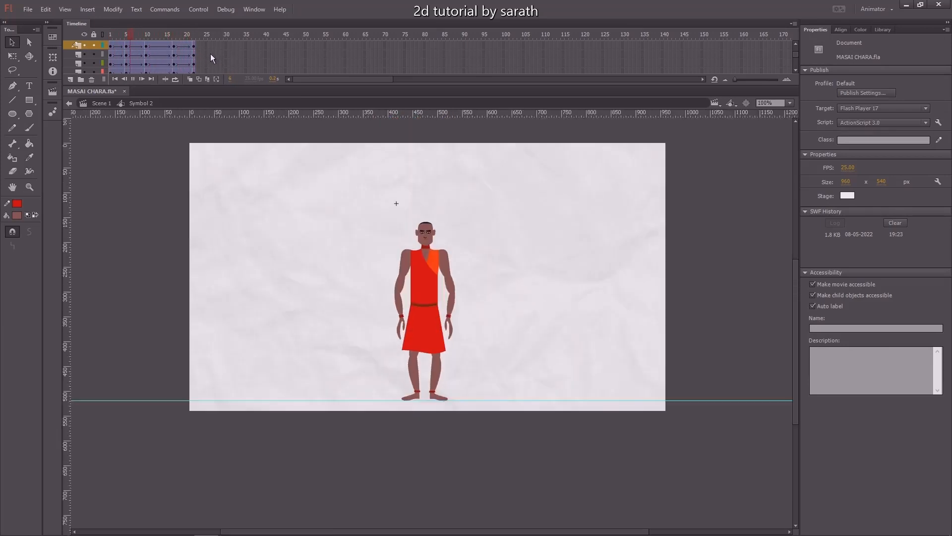
drag(131, 38, 116, 43)
key(Return)
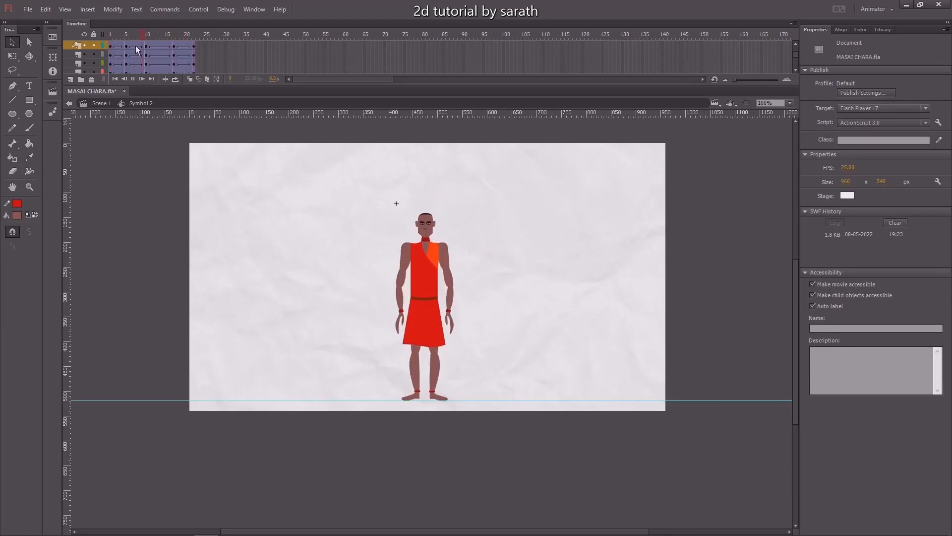
key(Return)
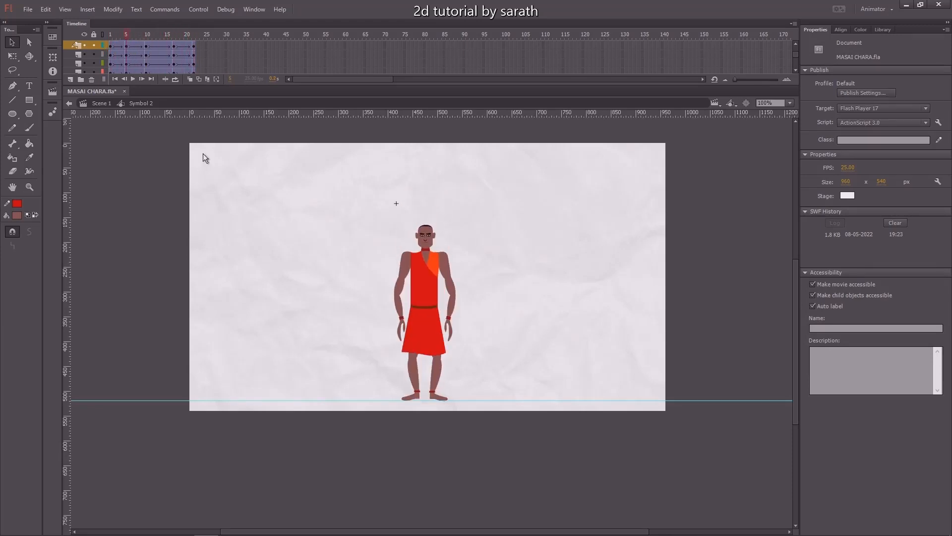
At frame 5, rotate both hands slightly outward at the wrists with Free Transform.
click(401, 332)
scroll(406, 338, up, 3)
key(q)
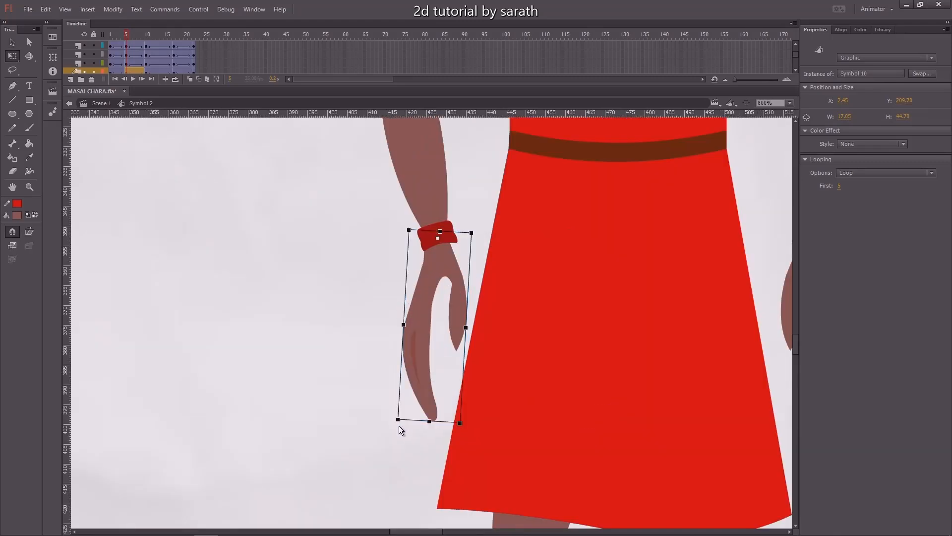
drag(391, 425, 368, 418)
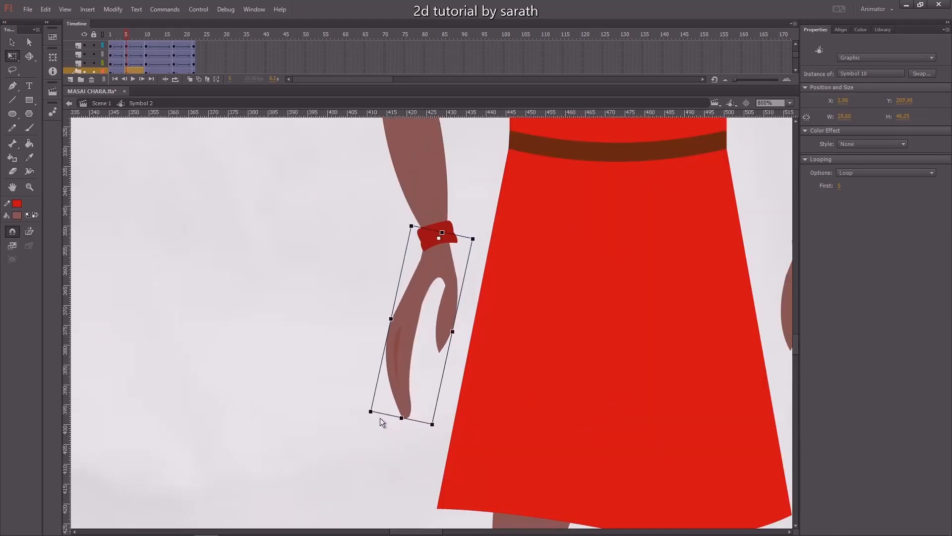
key(Right)
drag(323, 263, 150, 242)
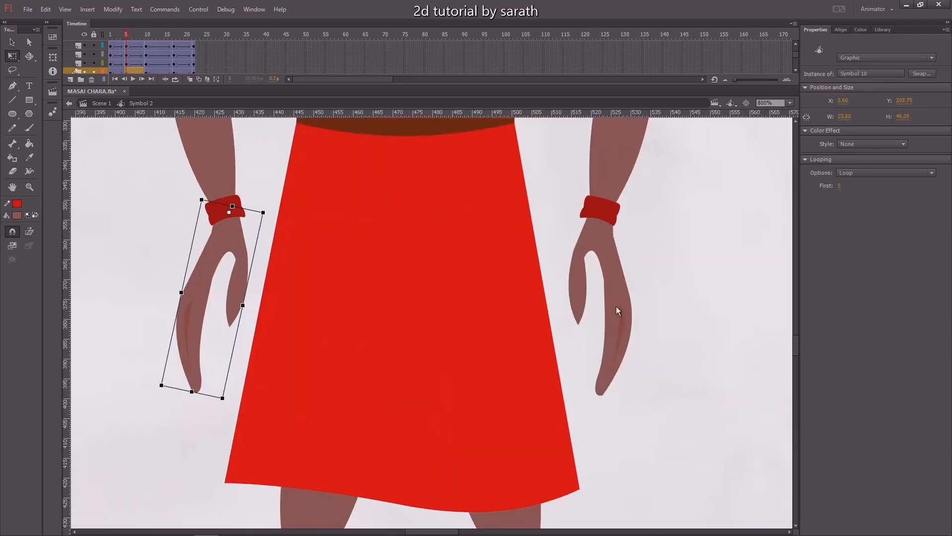
click(617, 308)
drag(640, 399, 677, 396)
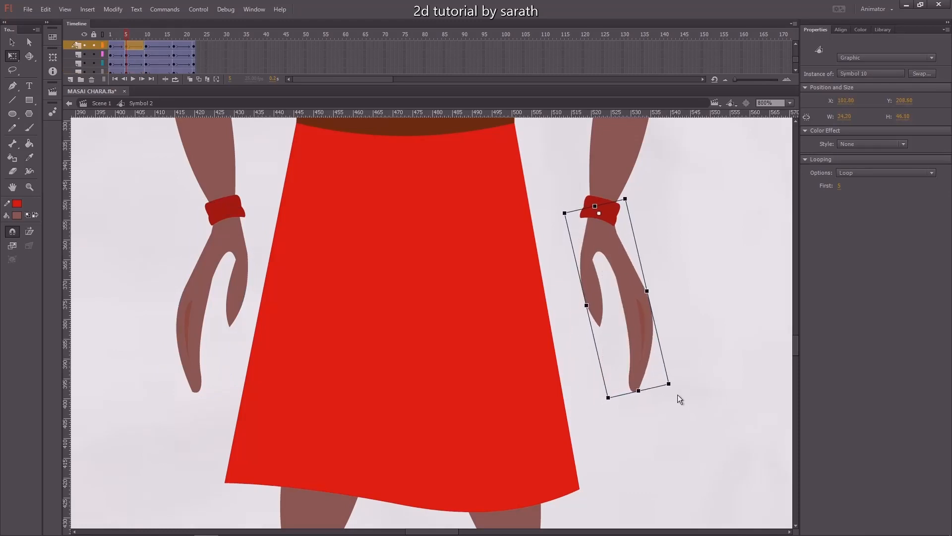
key(Left)
click(706, 367)
key(ctrl+minus)
key(ctrl+minus)
key(ctrl+minus)
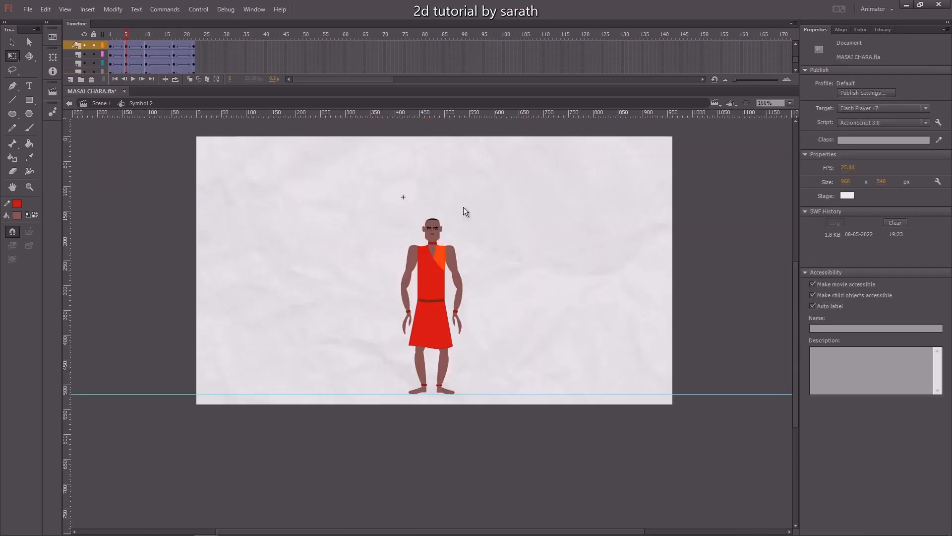
At frame 17, rotate both hands slightly inward toward the skirt.
click(113, 45)
drag(113, 45, 173, 42)
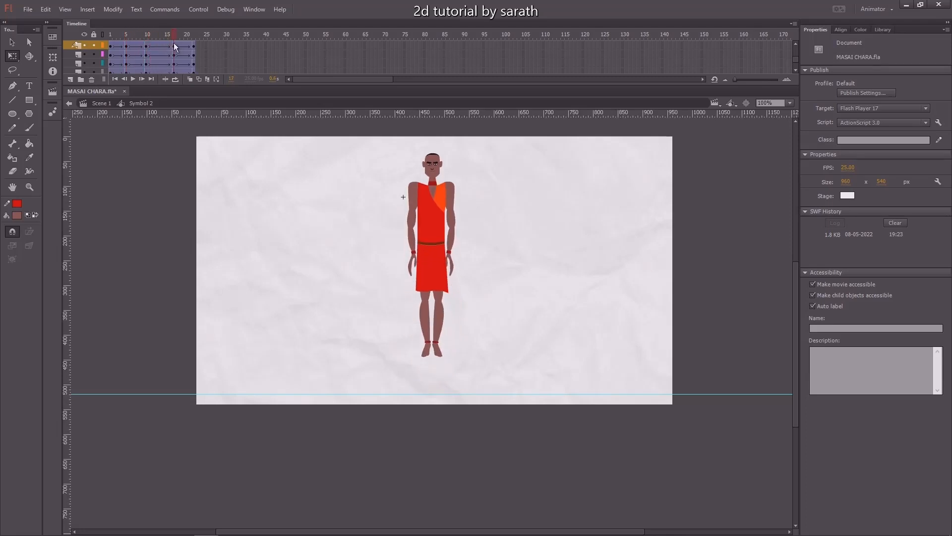
click(413, 268)
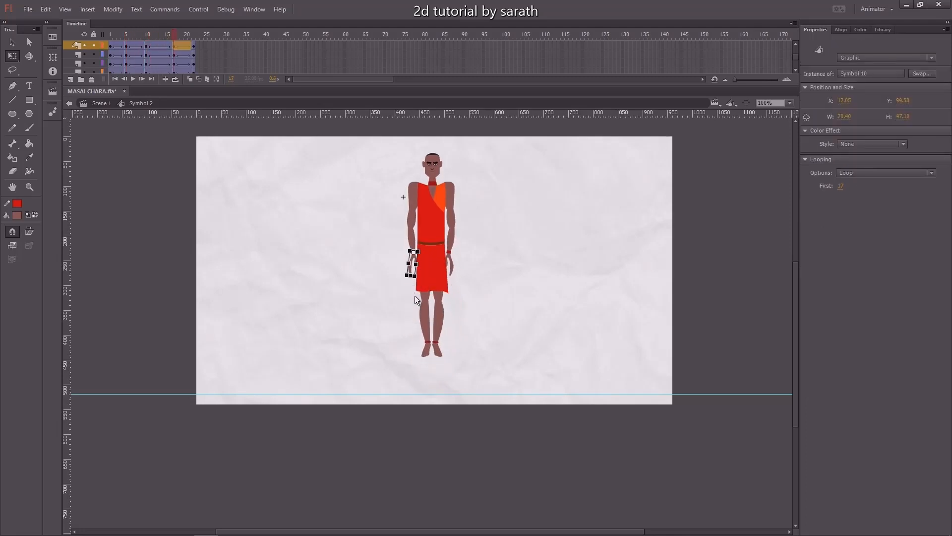
key(ctrl+8)
drag(400, 431, 441, 435)
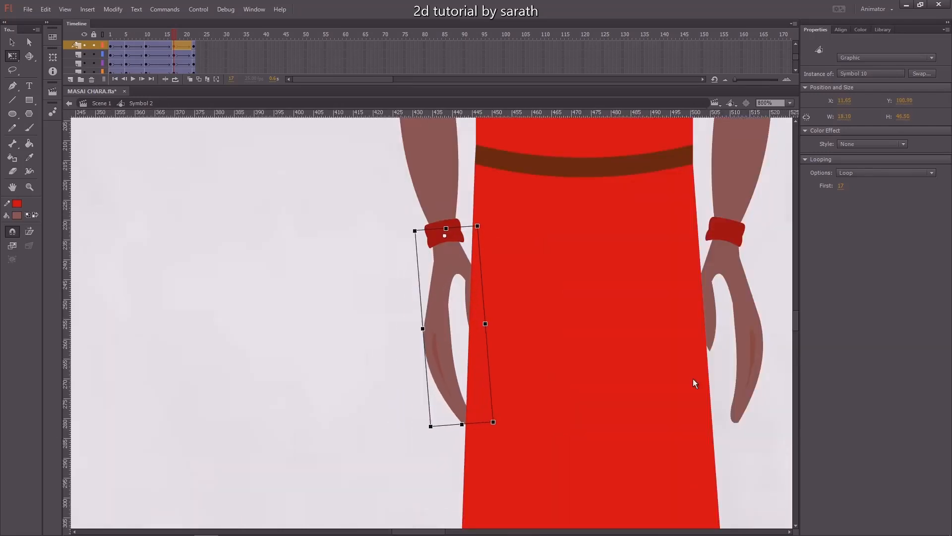
click(754, 344)
drag(765, 433, 754, 441)
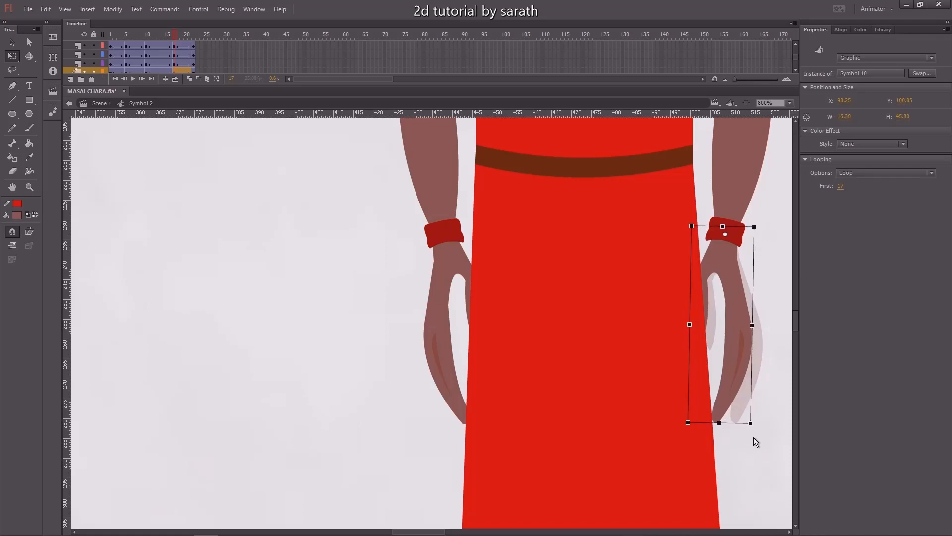
key(ctrl+1)
Play back the character timeline to review the hand motion.
drag(169, 37, 97, 41)
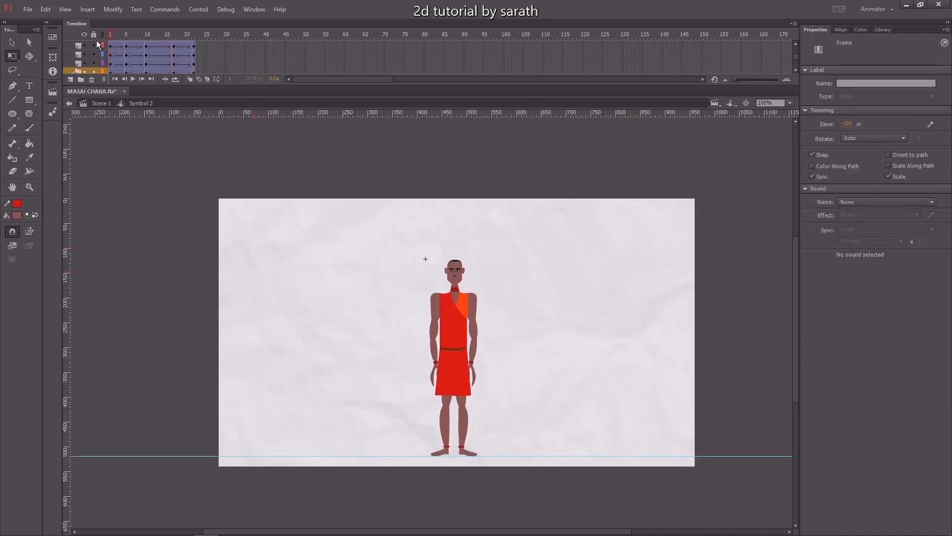
key(Return)
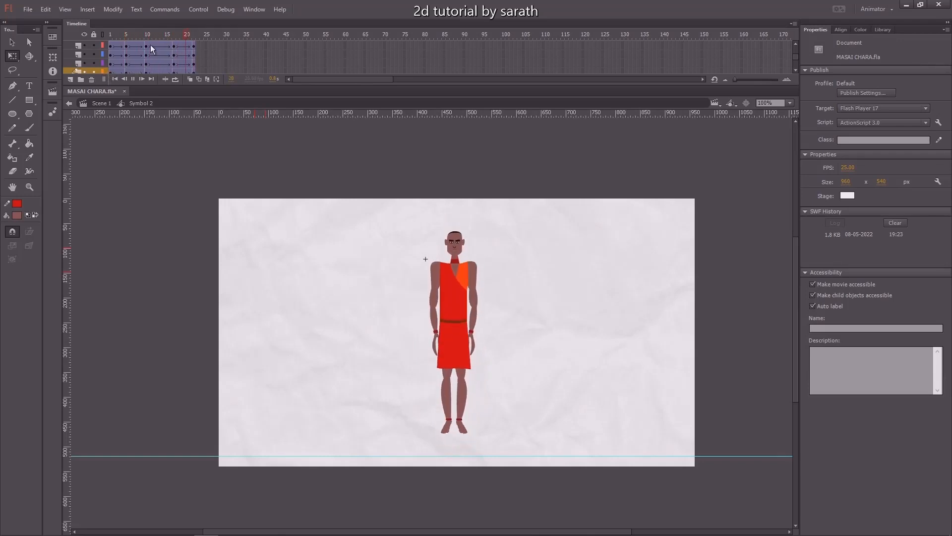
key(Return)
key(v)
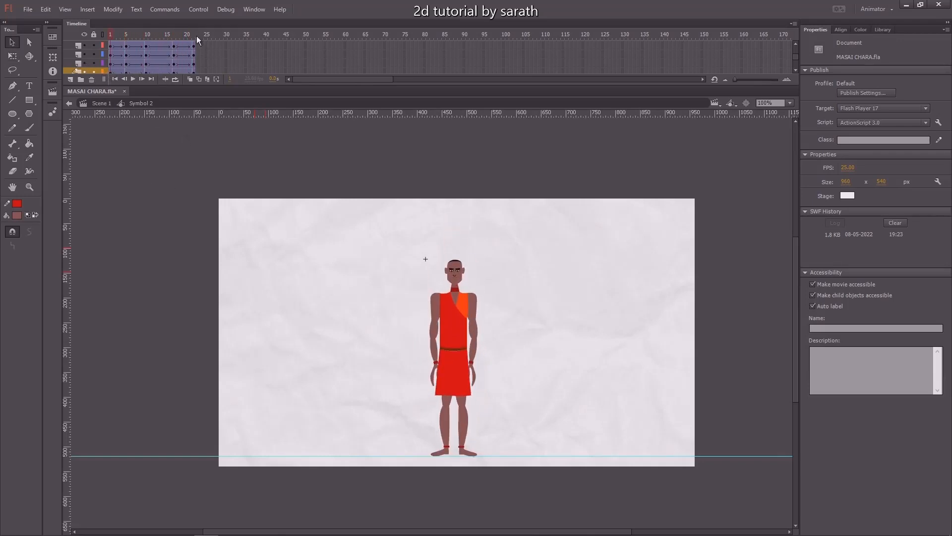
Return to Scene 1 and extend both layers' frames to cover the character's animation length.
click(100, 102)
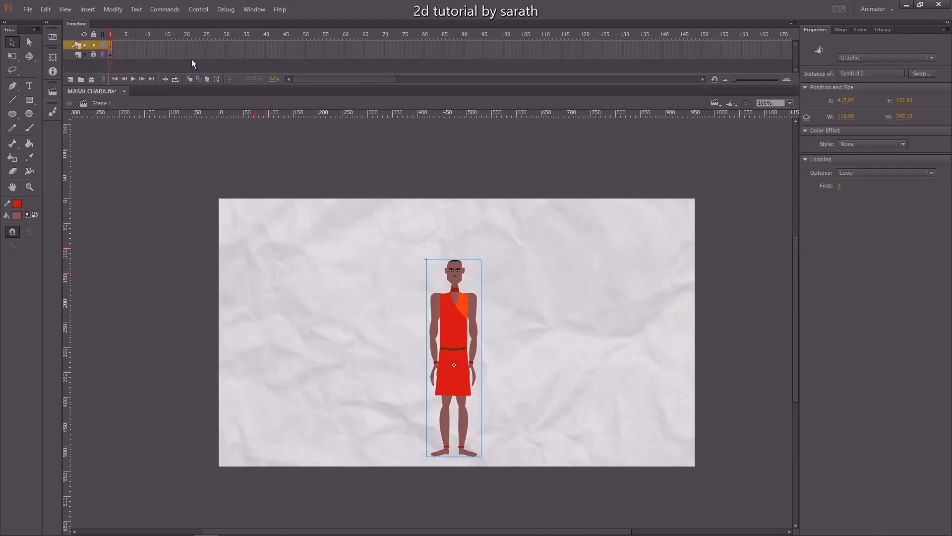
drag(196, 44, 198, 62)
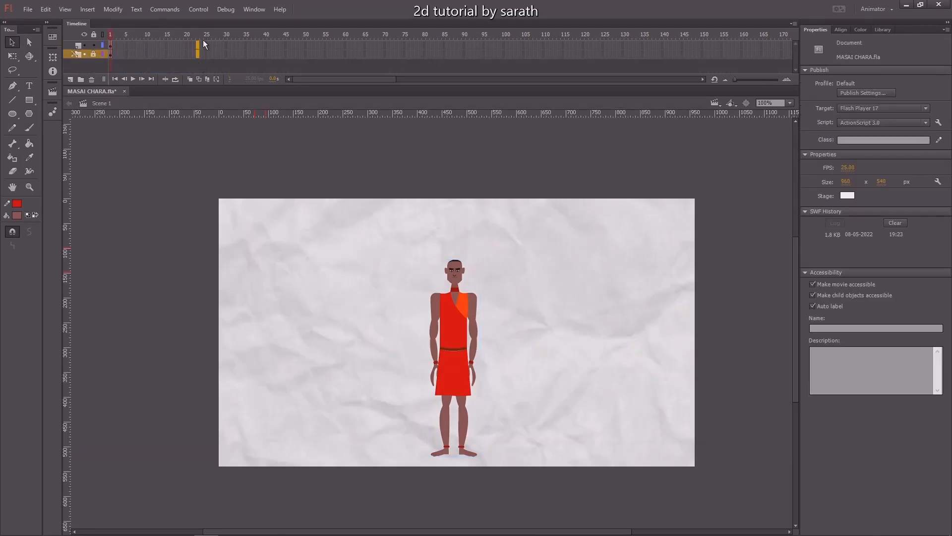
key(F5)
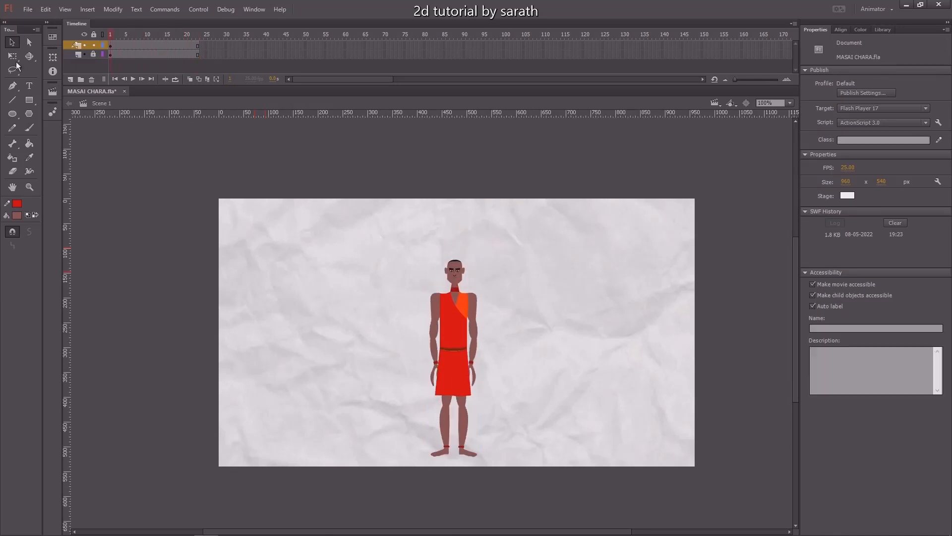
Play the scene and test the movie in a maximized preview window.
key(Return)
key(ctrl+Return)
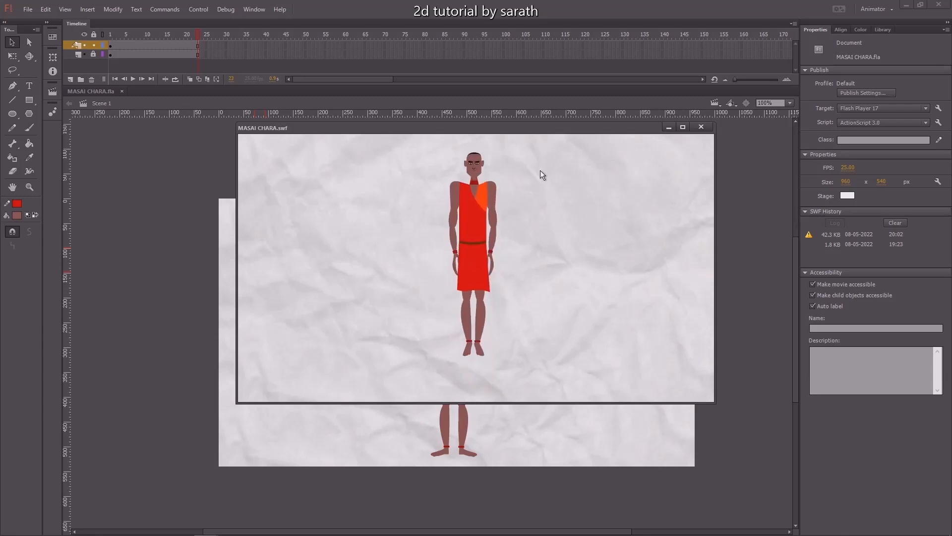
click(682, 127)
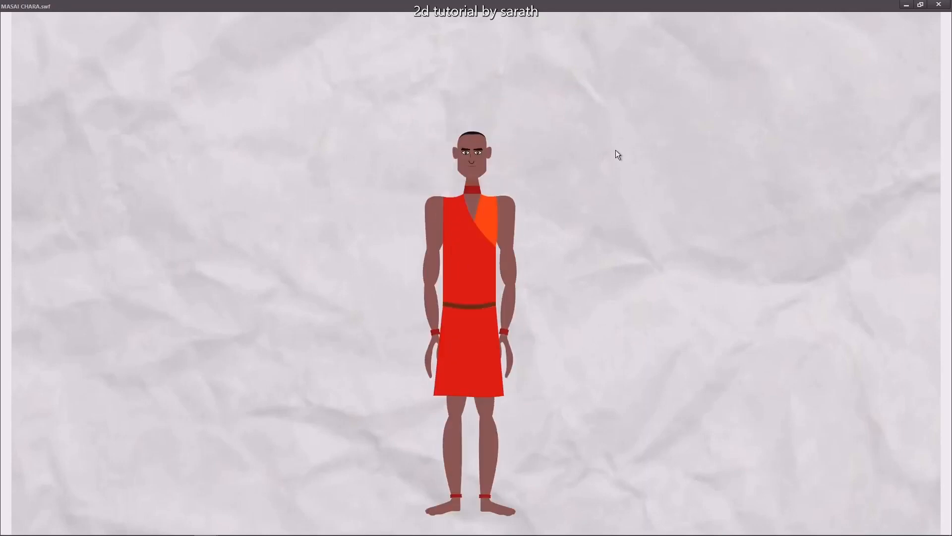